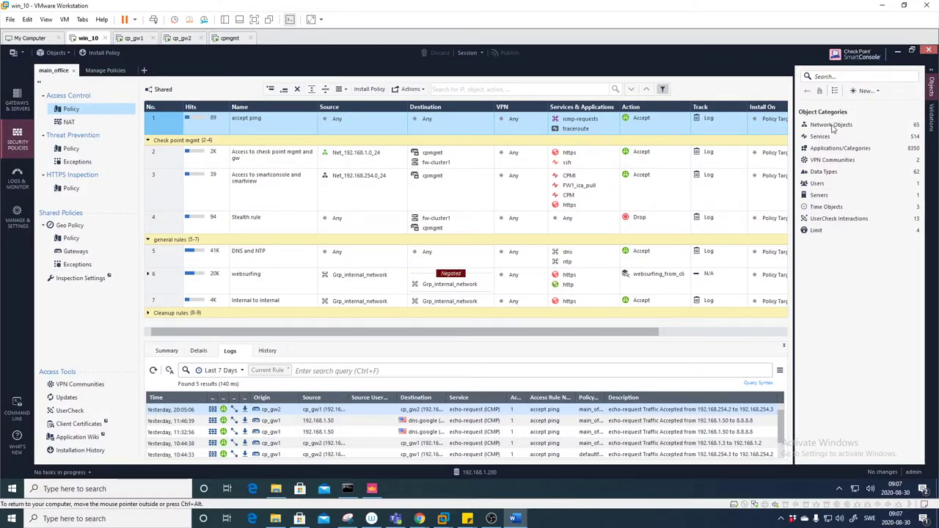
# Open the fw-cluster1 cluster object from Network Objects > Gateways and Servers
pyautogui.click(824, 126)
pyautogui.click(829, 126)
pyautogui.click(830, 126)
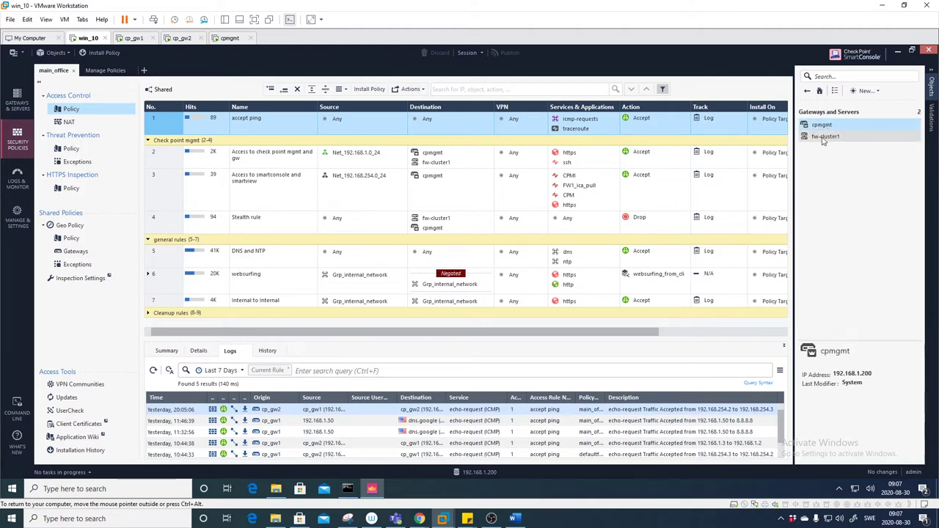
pyautogui.click(810, 138)
pyautogui.doubleClick(811, 136)
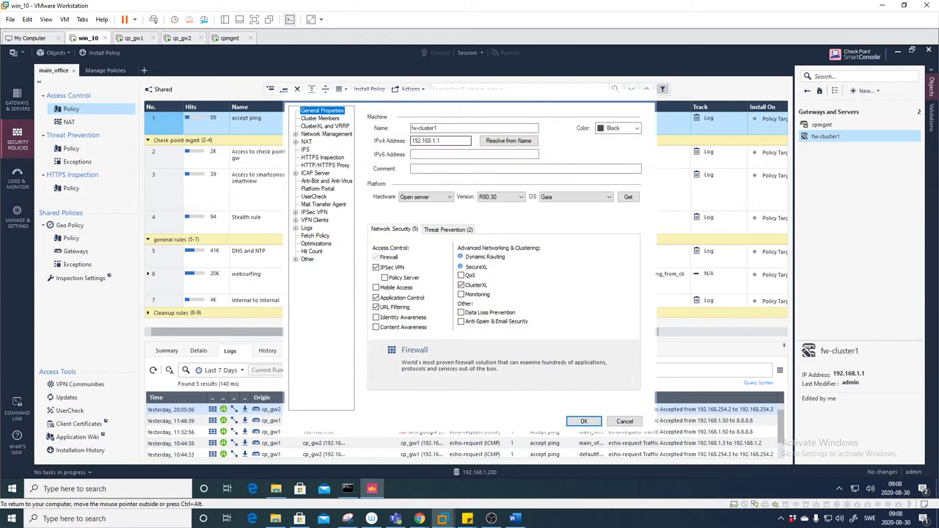
# In Cluster Members, open the properties of member cp_gw2
pyautogui.click(320, 119)
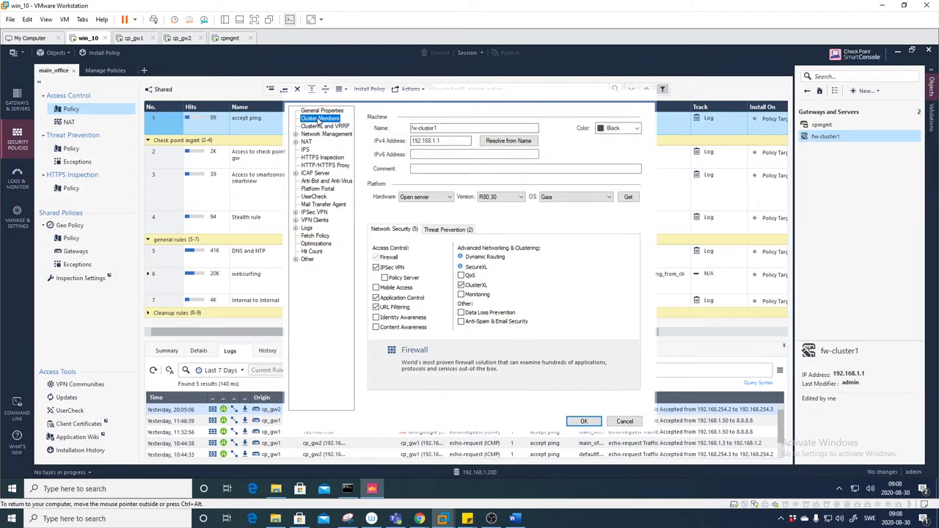
pyautogui.click(401, 145)
pyautogui.click(400, 150)
pyautogui.click(400, 144)
pyautogui.click(401, 151)
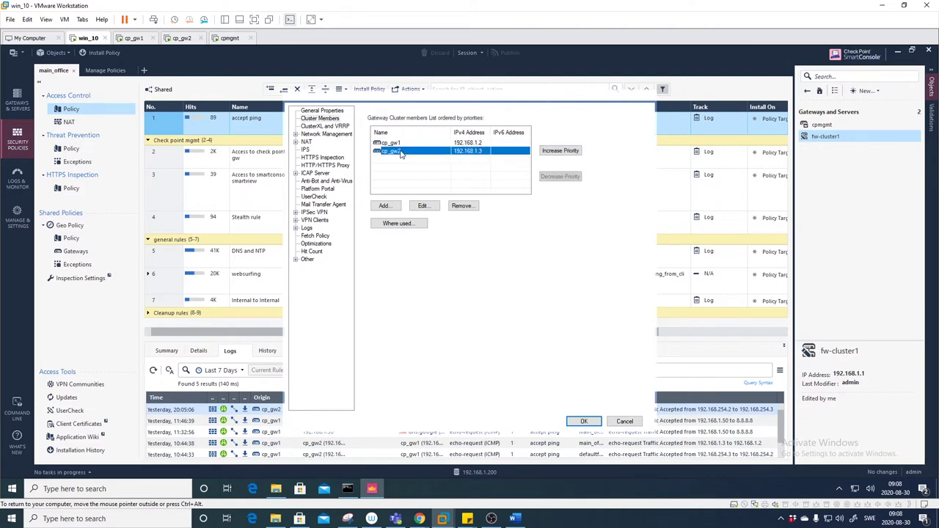
pyautogui.click(422, 206)
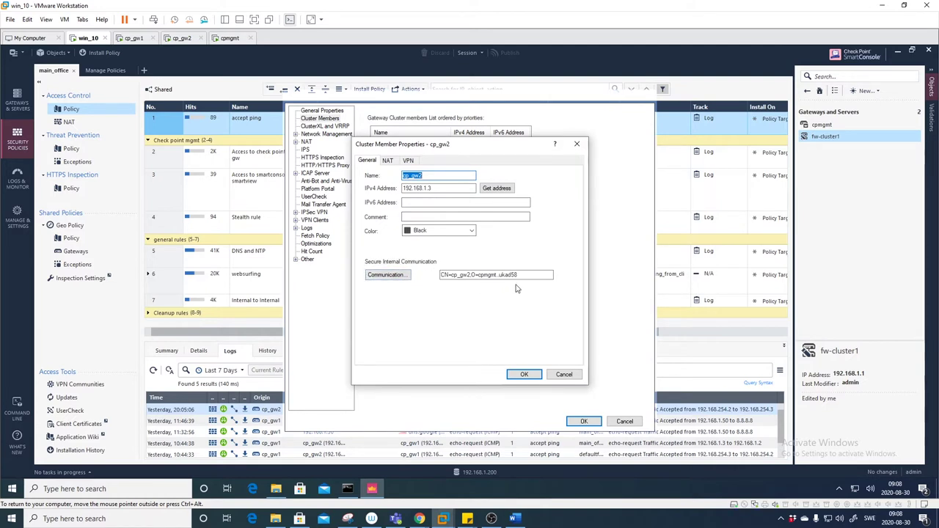
# Open cp_gw2's Communication settings, which show Trust established
pyautogui.moveTo(552, 275); pyautogui.dragTo(440, 275)
pyautogui.click(458, 275)
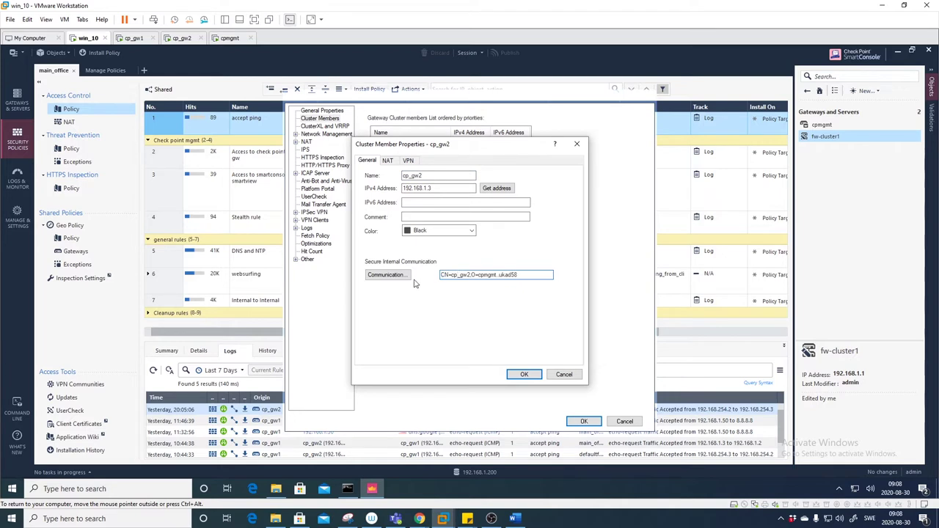
pyautogui.click(386, 275)
pyautogui.moveTo(488, 274); pyautogui.dragTo(441, 274)
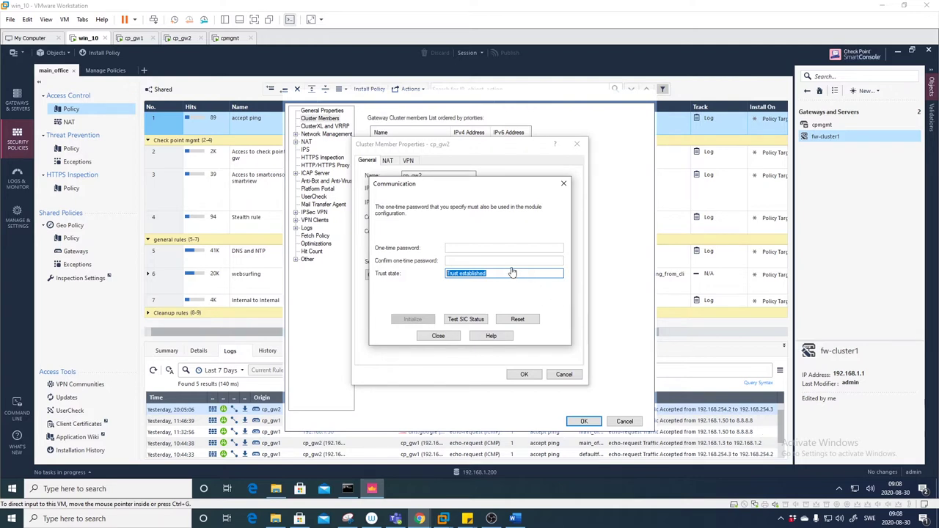
# Test cp_gw2's SIC status, which reports Communicating, and move the status window aside
pyautogui.click(461, 324)
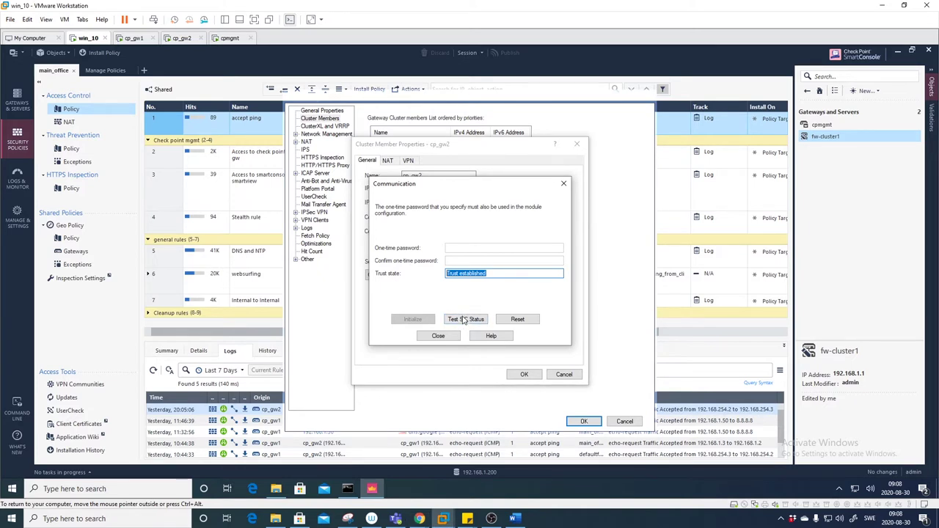
pyautogui.click(464, 322)
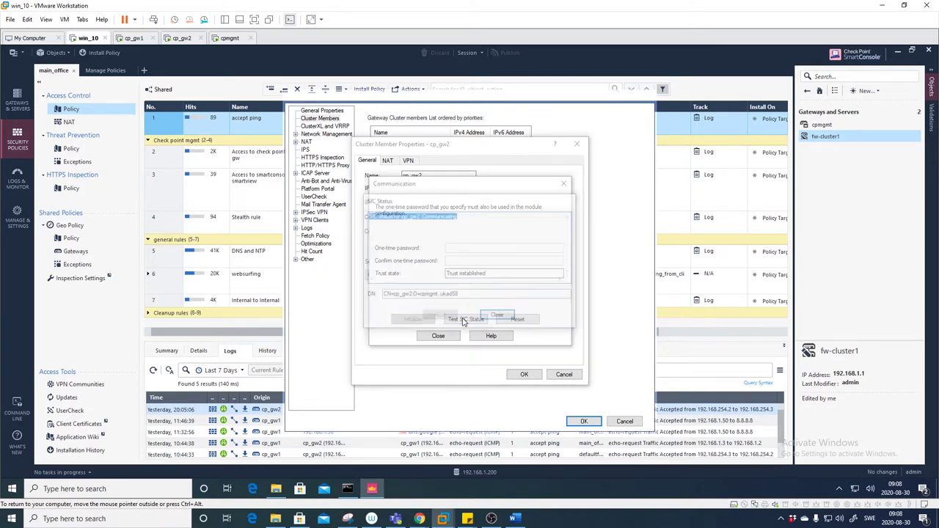
pyautogui.moveTo(457, 215); pyautogui.dragTo(420, 216)
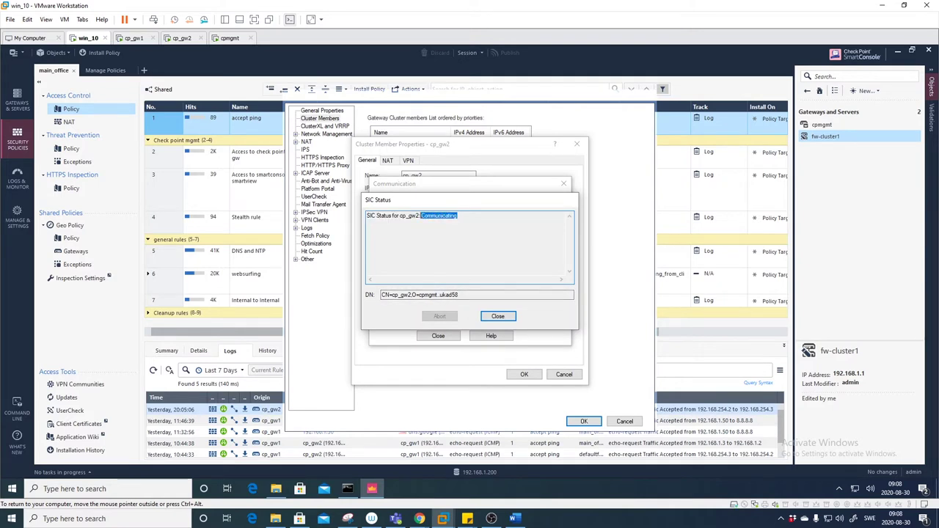
pyautogui.moveTo(484, 203); pyautogui.dragTo(662, 207)
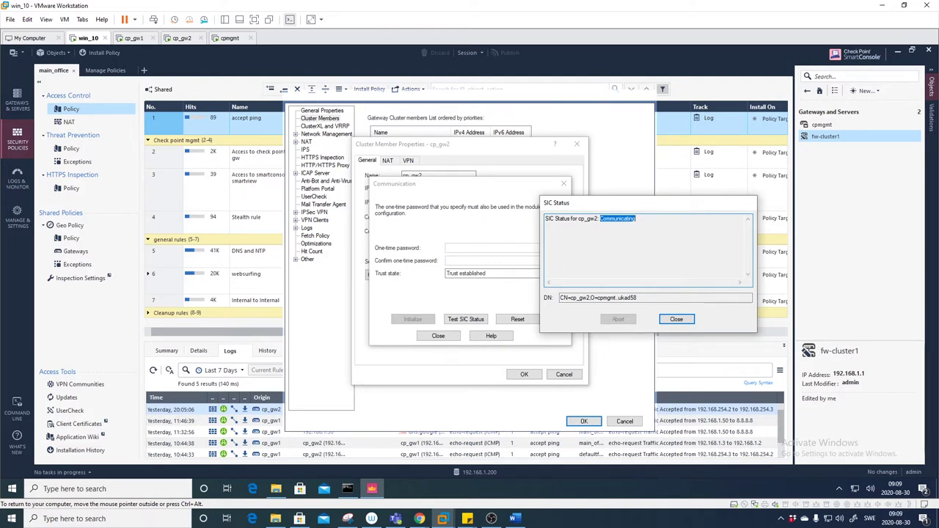
# Open the Windows Start menu and scroll through the program list
pyautogui.click(13, 493)
pyautogui.scroll(-5, 80, 381)
pyautogui.scroll(-5, 89, 378)
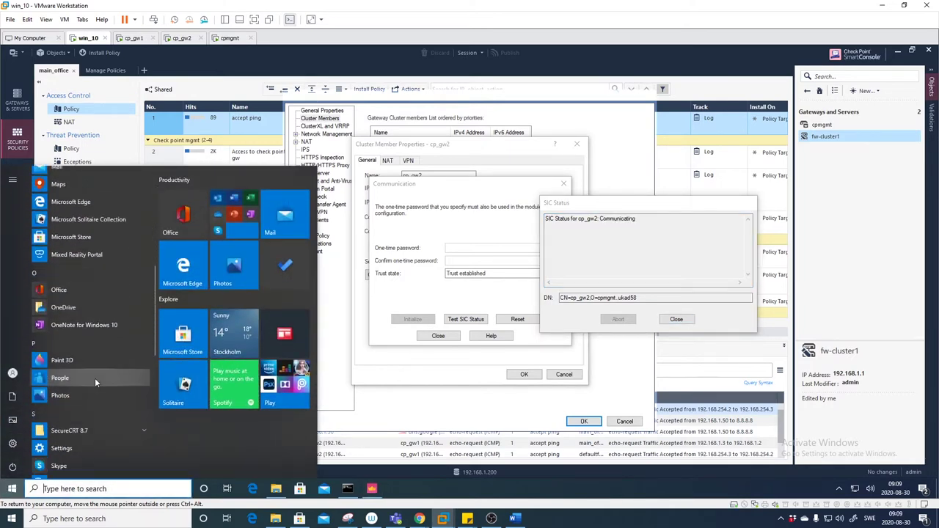
# Launch SecureCRT 8.7 and connect to the saved 192.168.1.3 session
pyautogui.click(92, 197)
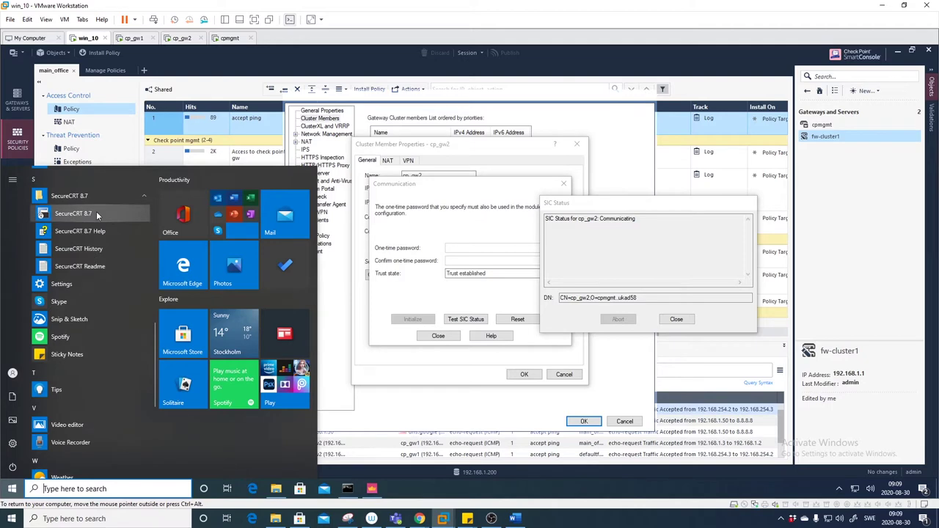
pyautogui.click(96, 211)
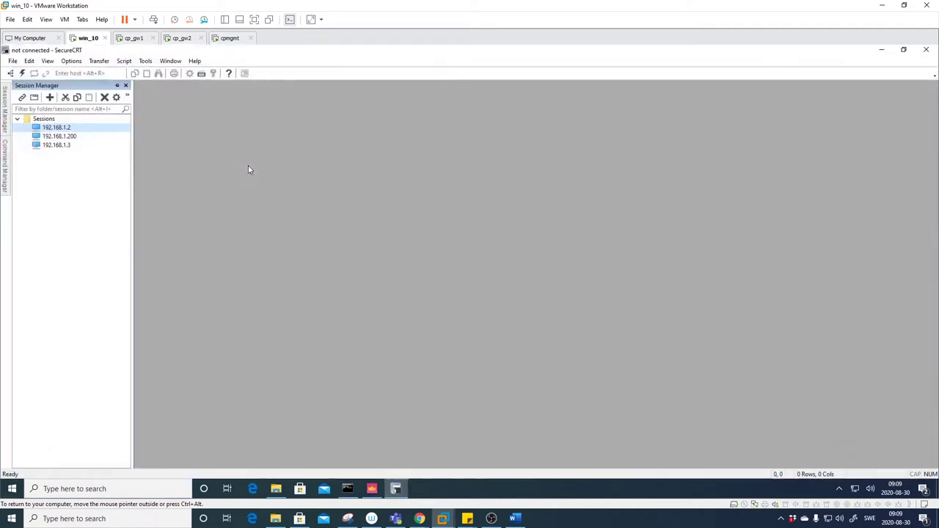
pyautogui.click(57, 145)
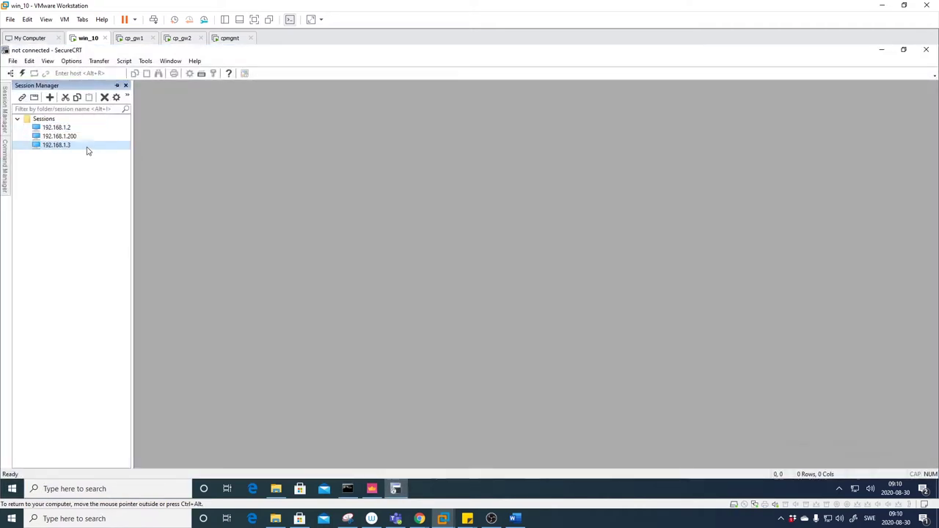
pyautogui.doubleClick(86, 145)
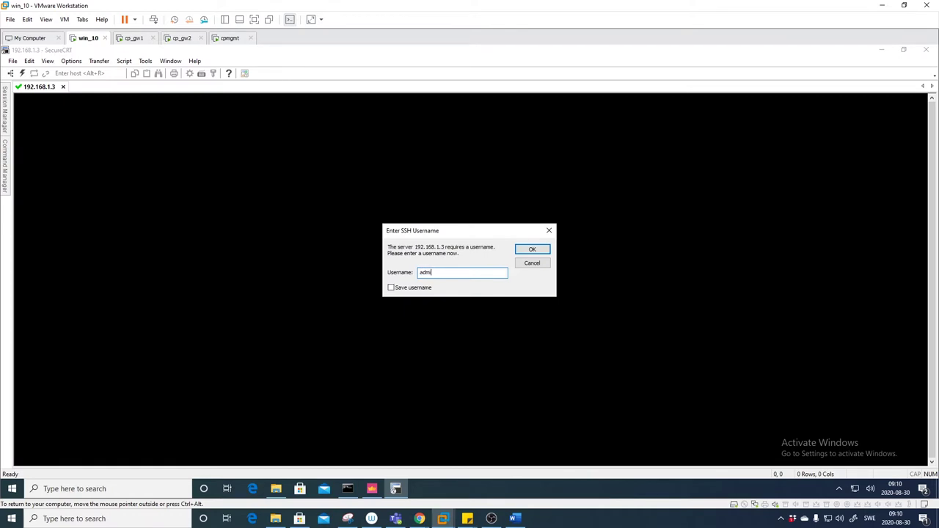
# Log in to cp_gw2 as admin, switch to expert mode, and type cpconfig
pyautogui.press('Return')
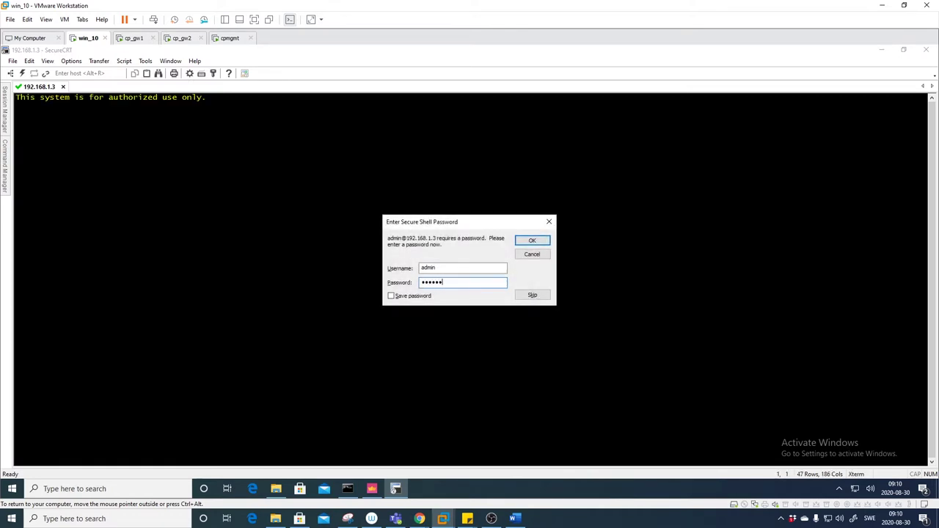
pyautogui.press('Return')
pyautogui.press('Return')
pyautogui.press('Return')
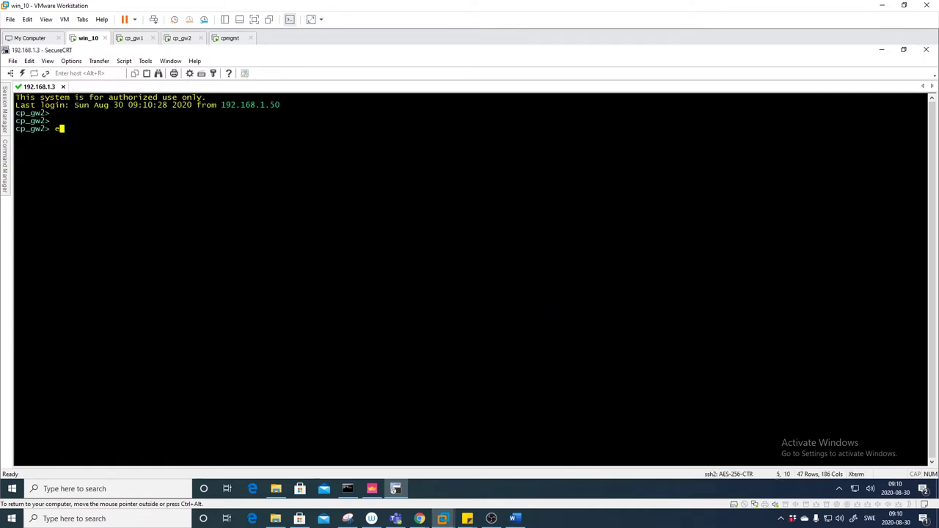
pyautogui.press('Return')
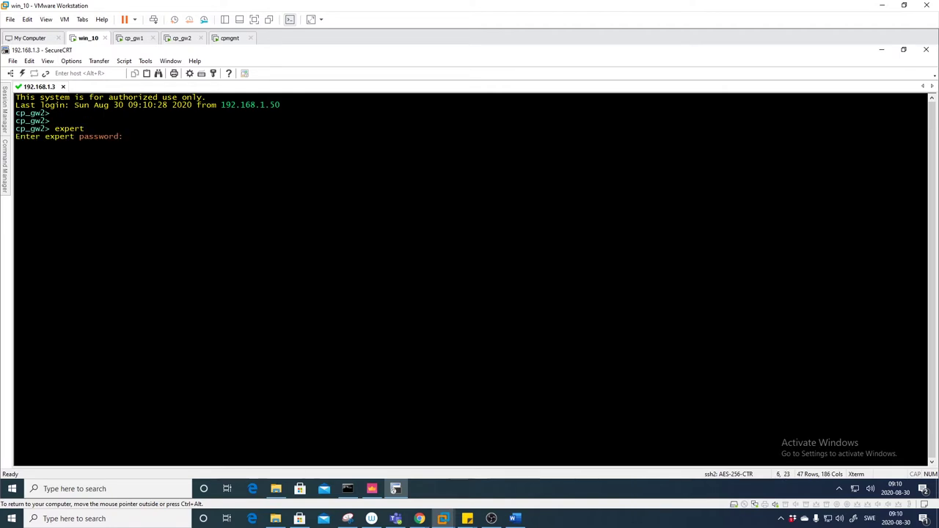
pyautogui.press('Return')
pyautogui.press('Return')
pyautogui.press('Return')
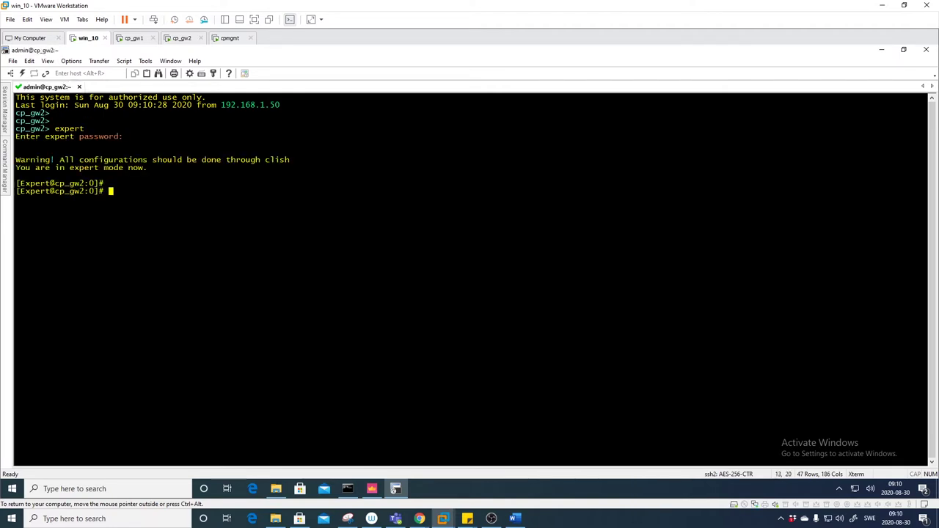
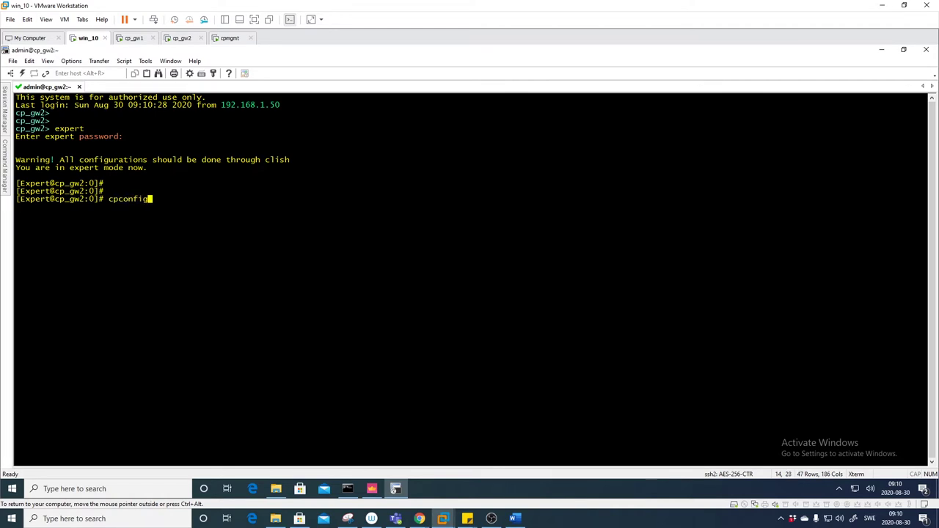
# Run cpconfig and choose option 5, Secure Internal Communication, showing Trust State: Trust established
pyautogui.press('Return')
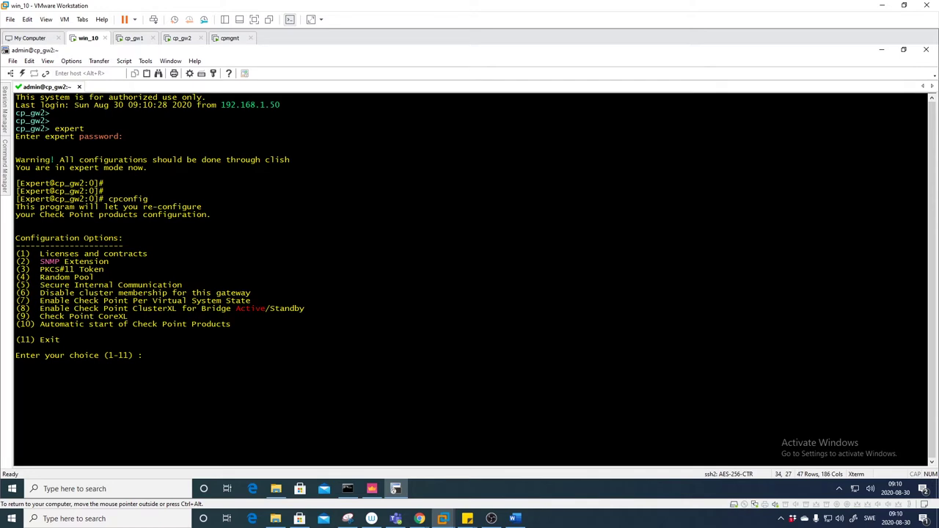
pyautogui.moveTo(42, 286); pyautogui.dragTo(170, 290)
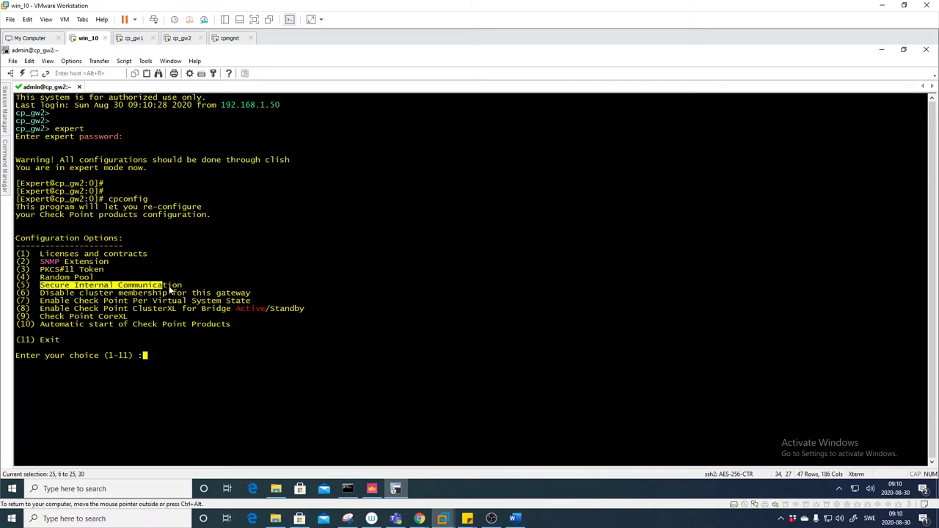
pyautogui.click(210, 352)
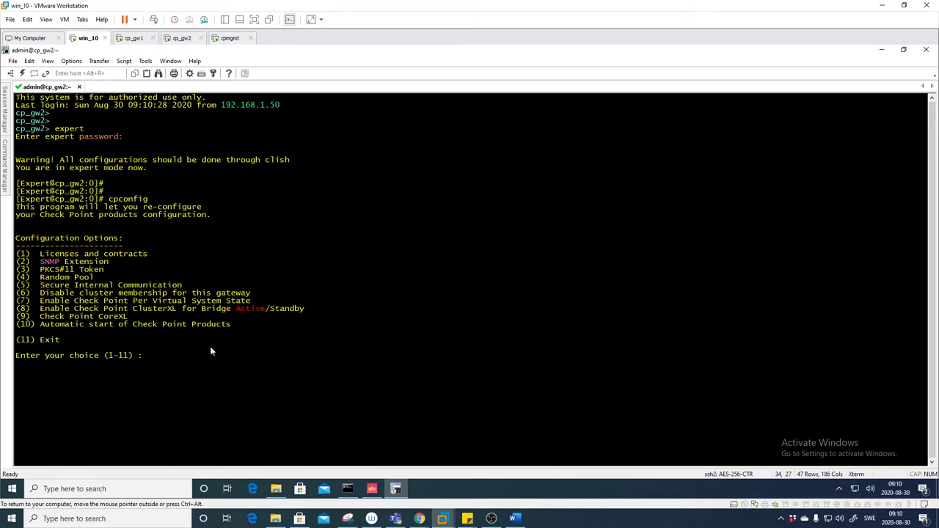
pyautogui.write('5')
pyautogui.press('Return')
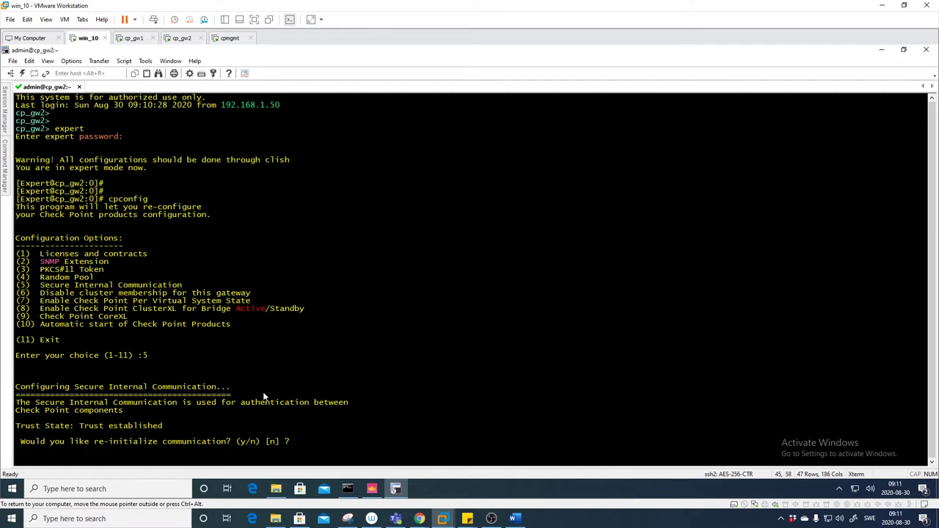
pyautogui.moveTo(17, 425); pyautogui.dragTo(168, 424)
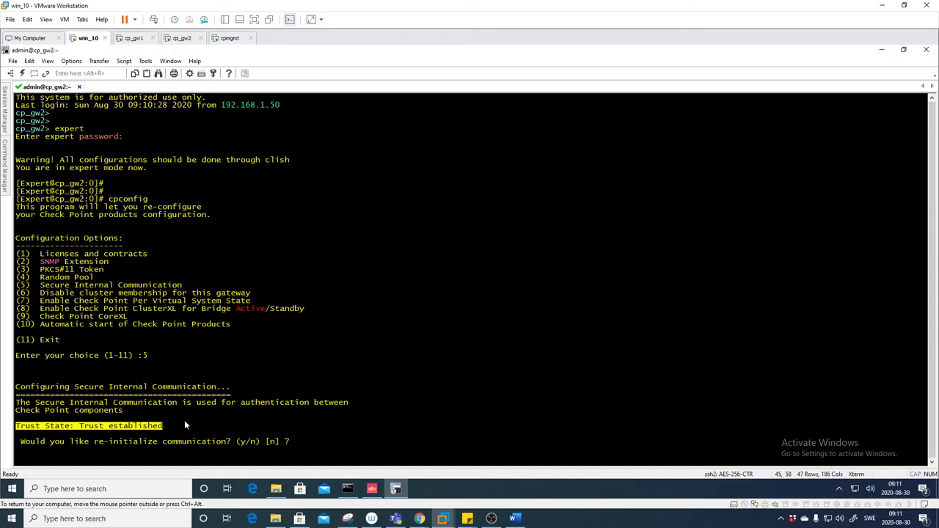
# Answer y to re-initialize SIC and review the warnings about stopping services and communication loss
pyautogui.click(214, 416)
pyautogui.write('y')
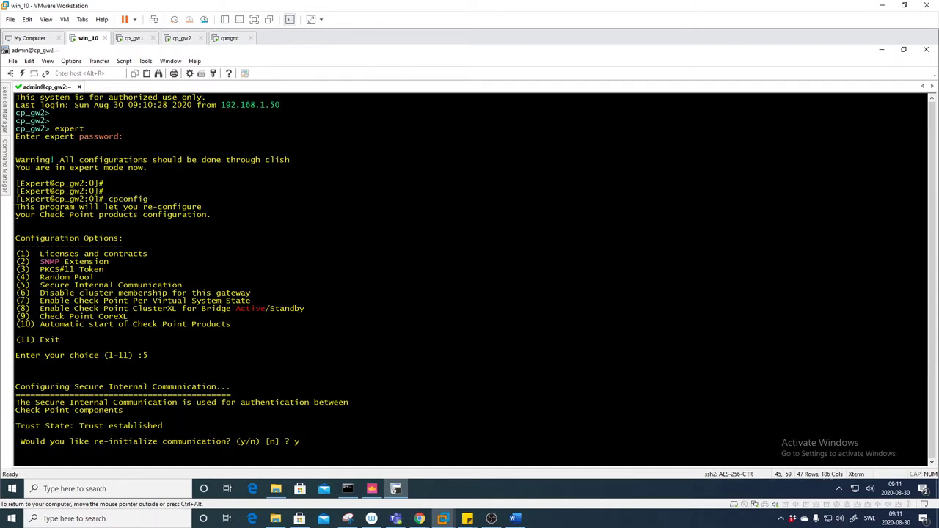
pyautogui.press('Return')
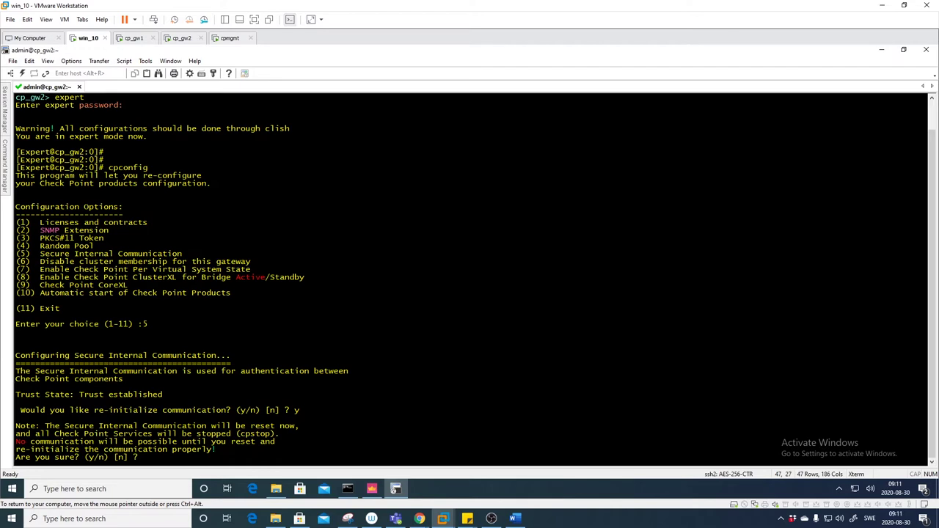
pyautogui.moveTo(16, 427); pyautogui.dragTo(297, 430)
pyautogui.moveTo(16, 436); pyautogui.dragTo(278, 436)
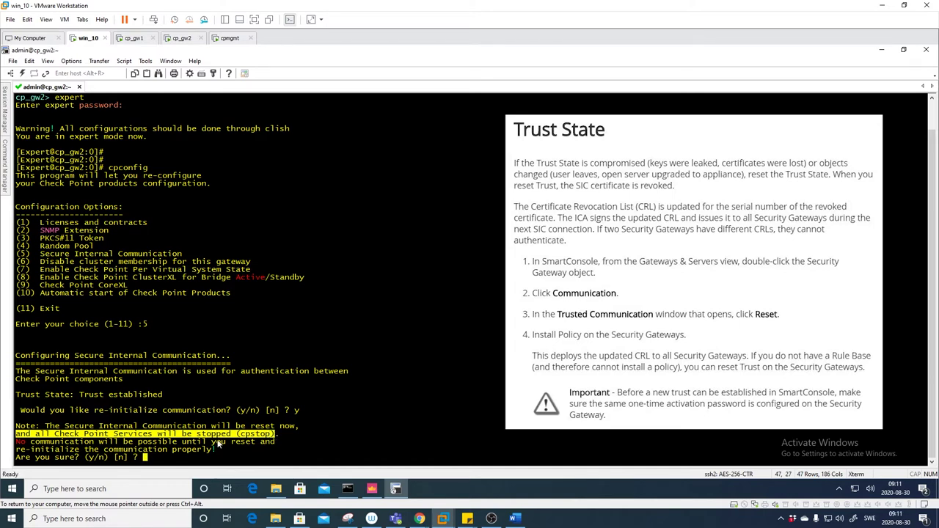
pyautogui.moveTo(29, 444); pyautogui.dragTo(221, 446)
pyautogui.click(222, 446)
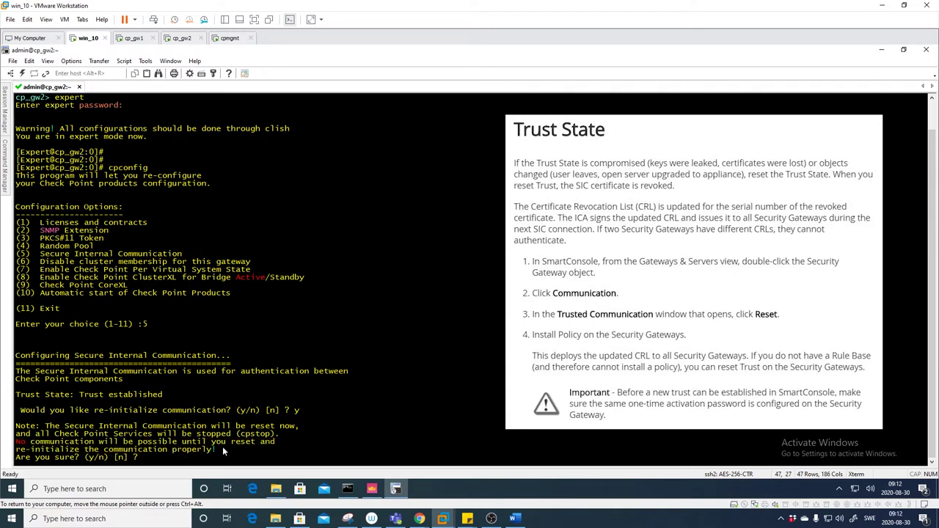
# Confirm the reset with y, then enter and retype the new activation key
pyautogui.write('y')
pyautogui.press('Return')
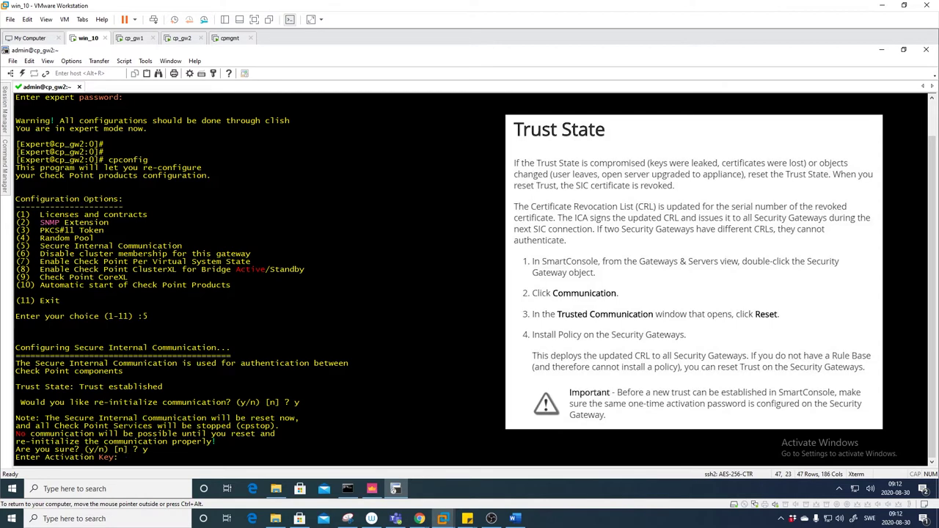
pyautogui.press('Return')
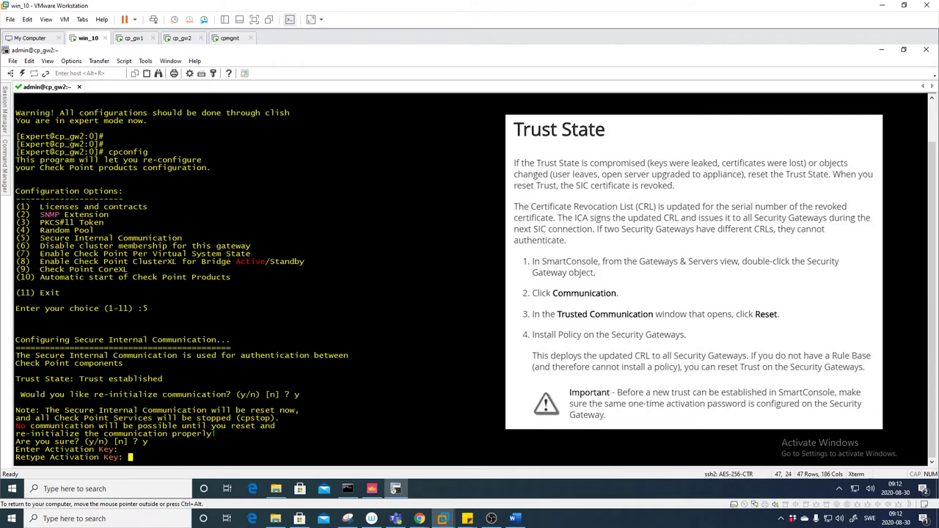
pyautogui.press('Return')
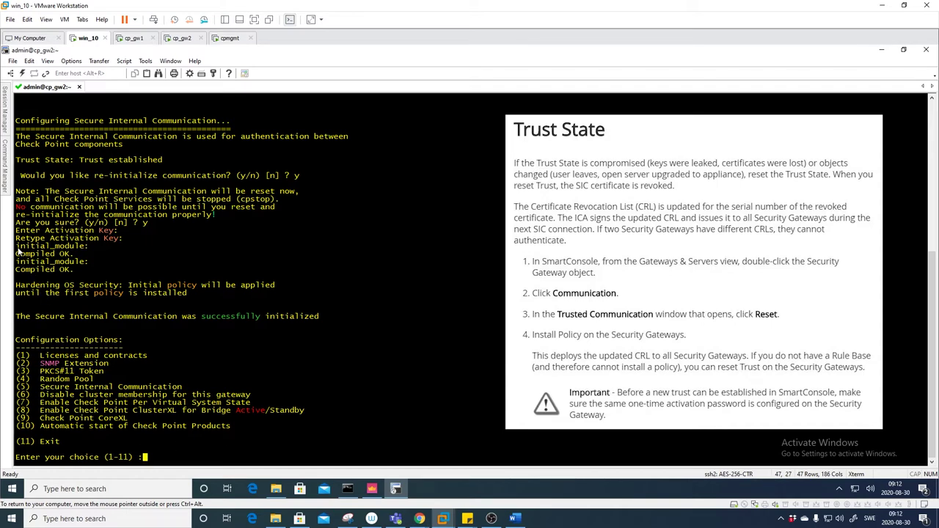
# Exit cpconfig with option 11 so cp_gw2's Check Point services restart
pyautogui.moveTo(16, 286); pyautogui.dragTo(259, 292)
pyautogui.click(194, 291)
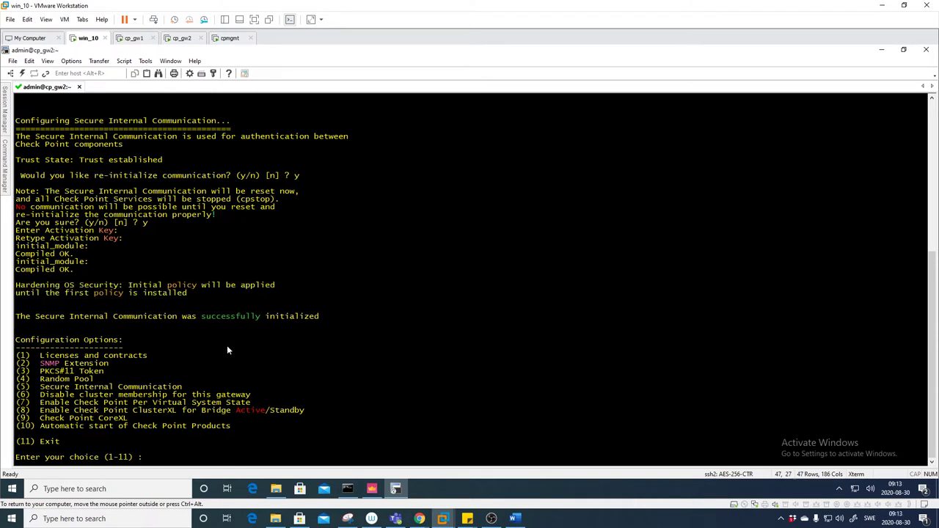
pyautogui.write('11')
pyautogui.press('Return')
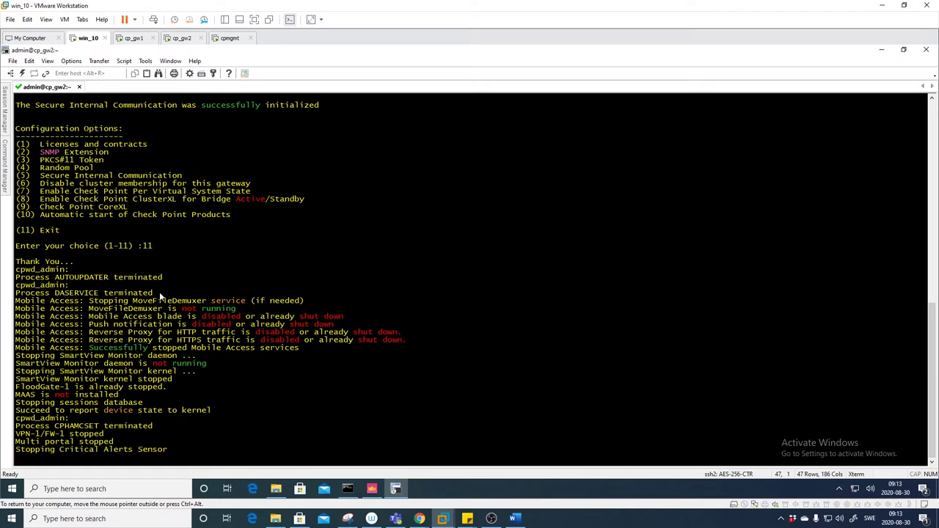
# Scroll back to review the Installing Security Policy output from the restart
pyautogui.scroll(2, 154, 275)
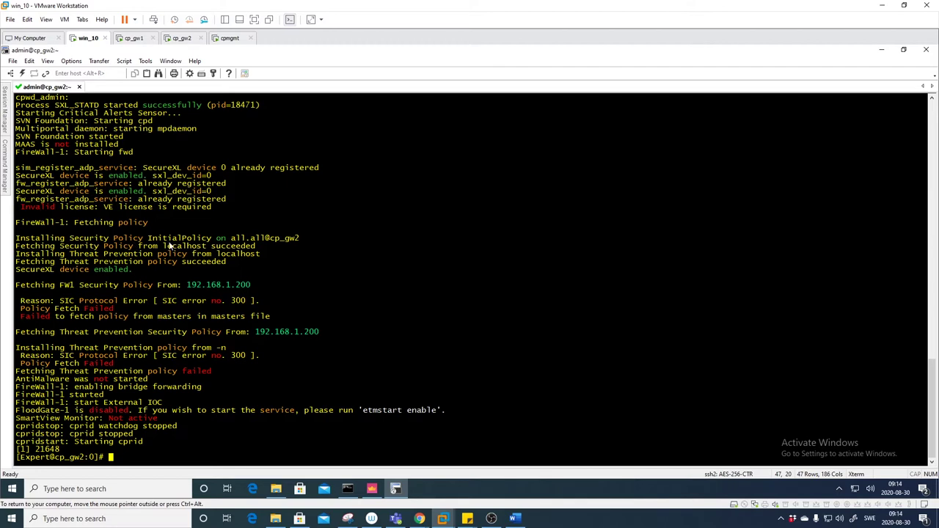
pyautogui.moveTo(17, 240); pyautogui.dragTo(305, 239)
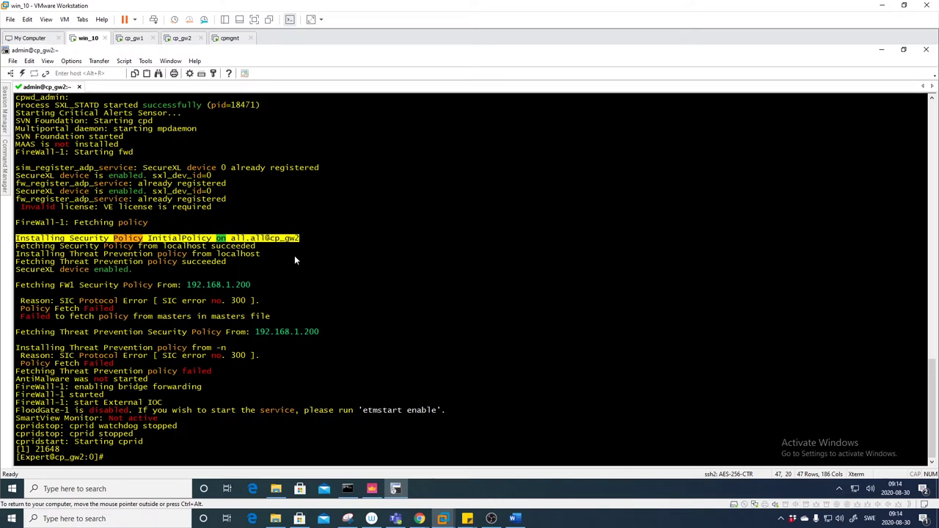
pyautogui.click(295, 258)
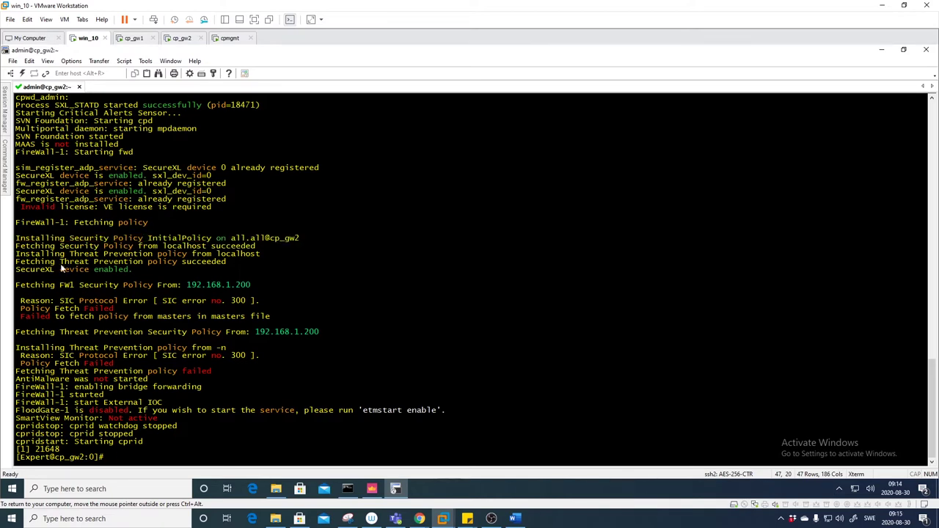
# Open a new SecureCRT session to 192.168.1.3 and log in as admin
pyautogui.moveTo(5, 110)
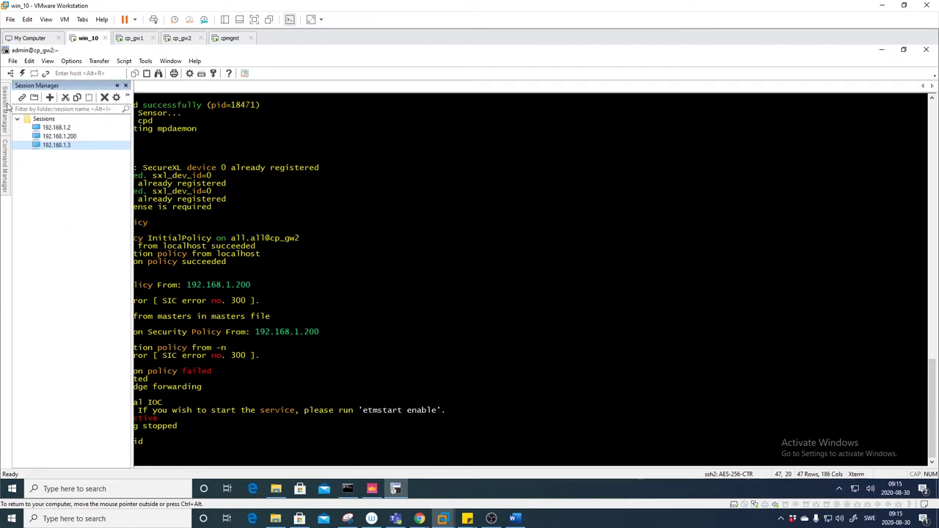
pyautogui.doubleClick(66, 149)
pyautogui.write('admin')
pyautogui.press('Return')
pyautogui.write('•••••••')
pyautogui.press('Return')
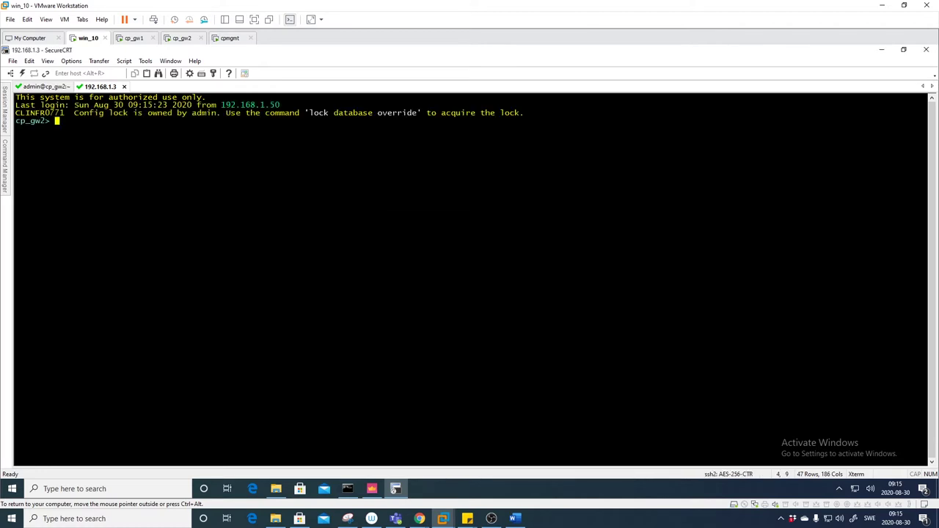
# Exit that session, close its tab, and bring SmartConsole back to the front
pyautogui.press('Return')
pyautogui.press('Return')
pyautogui.press('Return')
pyautogui.press('Return')
pyautogui.write('exit')
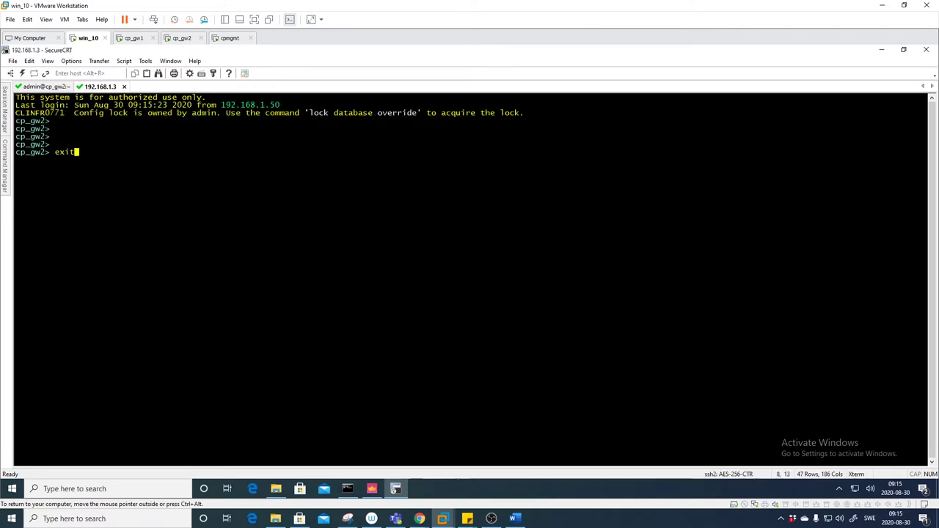
pyautogui.press('Return')
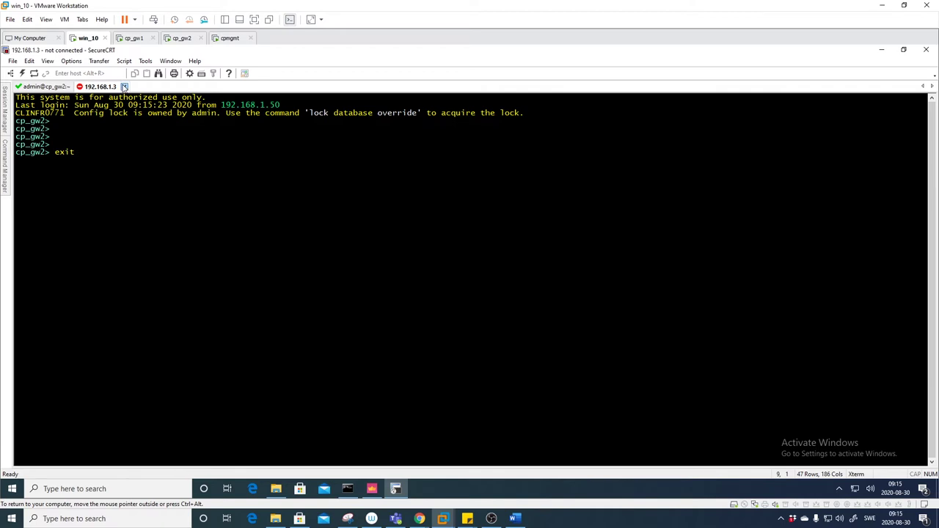
pyautogui.click(124, 86)
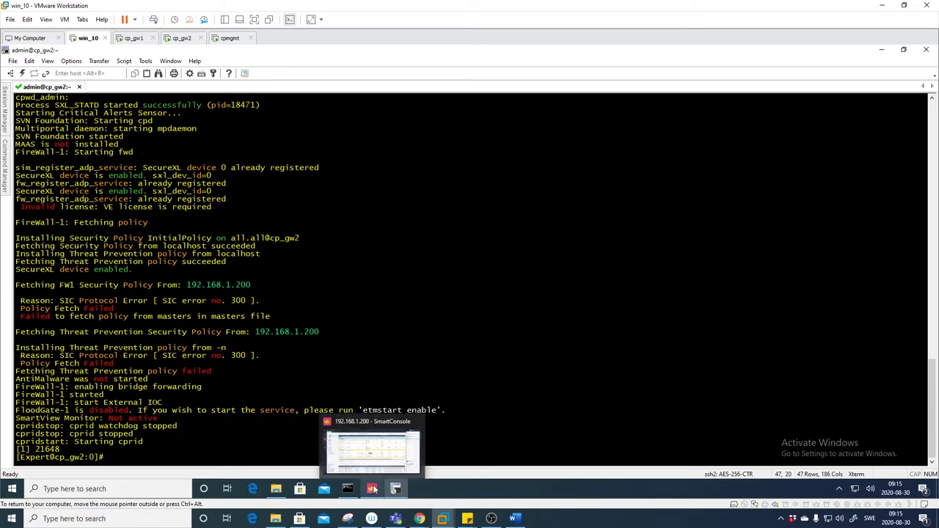
pyautogui.click(373, 489)
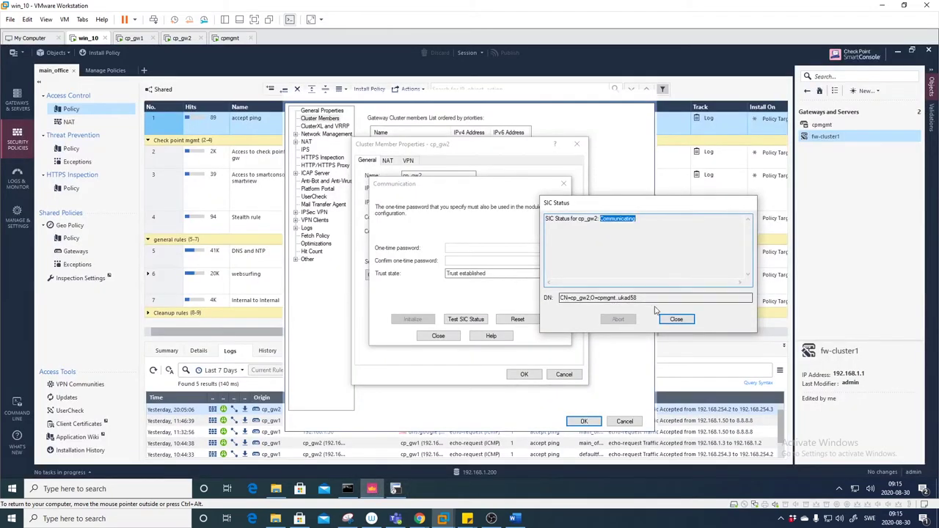
# Re-test cp_gw2's SIC status and read the Not Communicating result with its re-establish trust hint
pyautogui.click(688, 319)
pyautogui.click(466, 320)
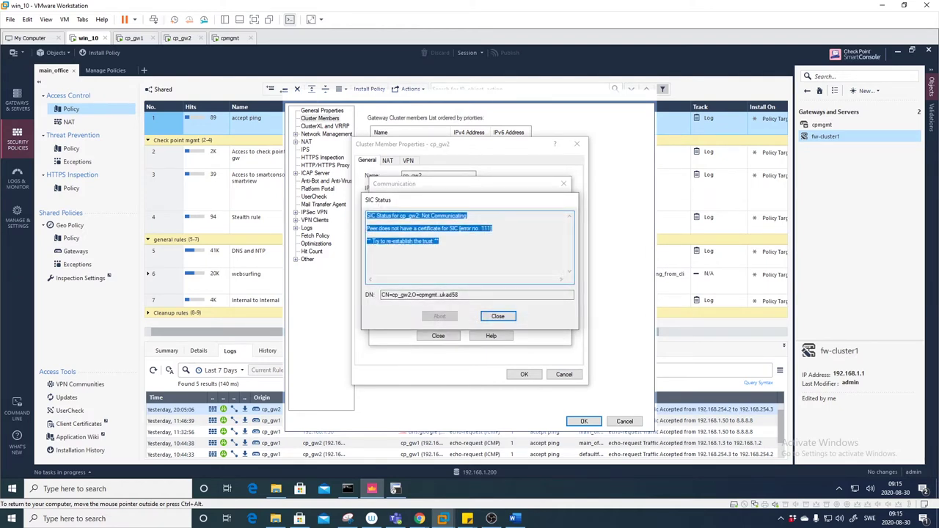
pyautogui.doubleClick(448, 215)
pyautogui.moveTo(448, 215); pyautogui.dragTo(492, 228)
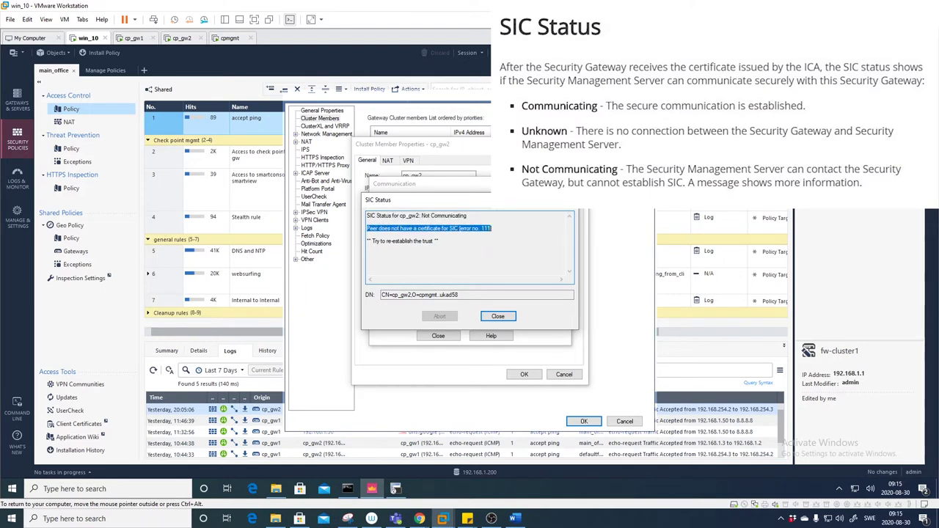
pyautogui.moveTo(367, 240); pyautogui.dragTo(438, 241)
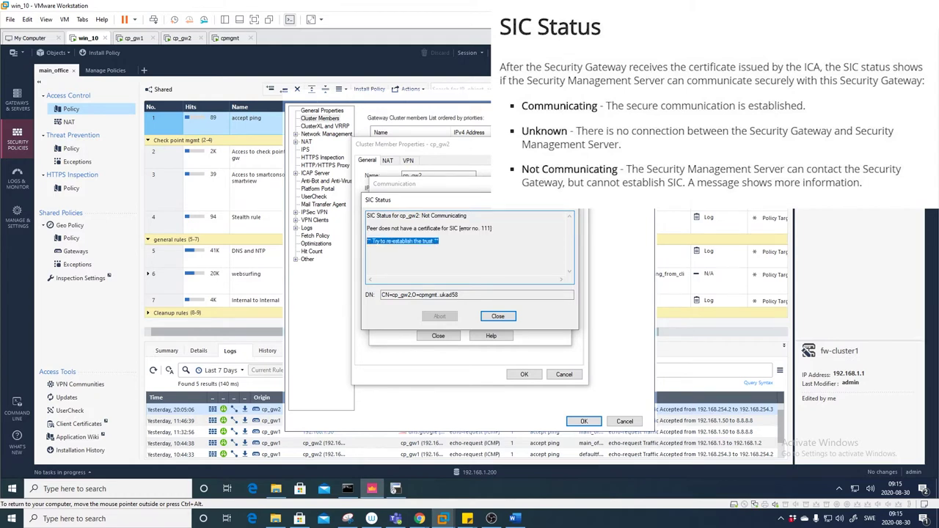
pyautogui.click(438, 240)
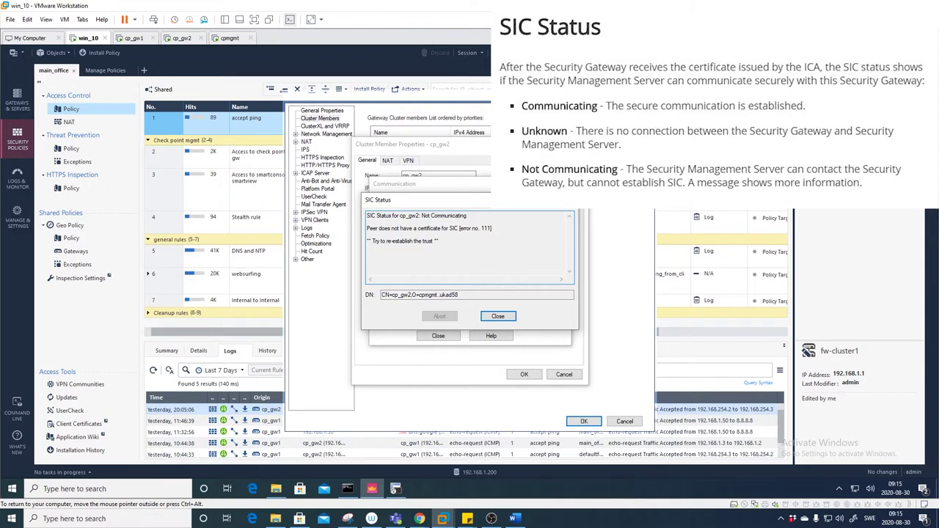
# Retest once more, then close the Communication dialog, OK cp_gw2's properties, and cancel the cluster properties
pyautogui.click(498, 316)
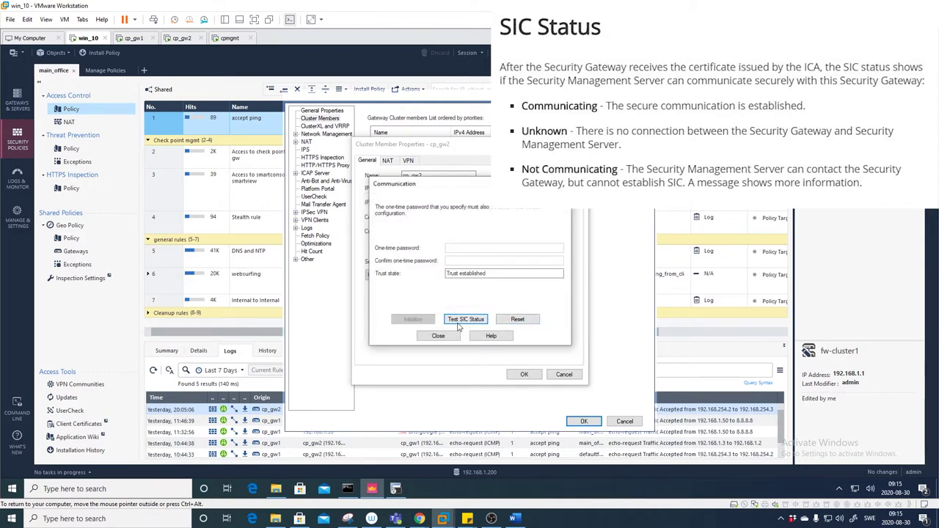
pyautogui.click(438, 335)
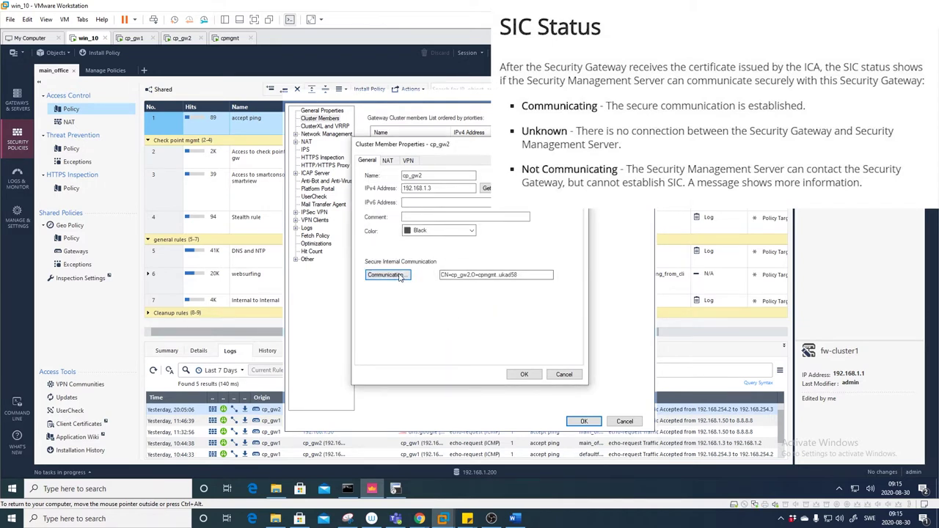
pyautogui.click(399, 276)
pyautogui.click(467, 322)
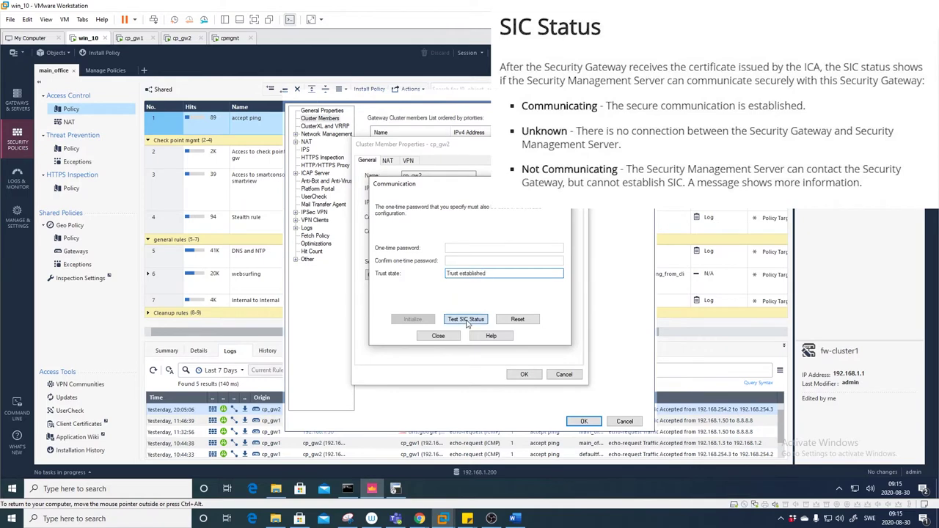
pyautogui.click(493, 317)
pyautogui.click(438, 336)
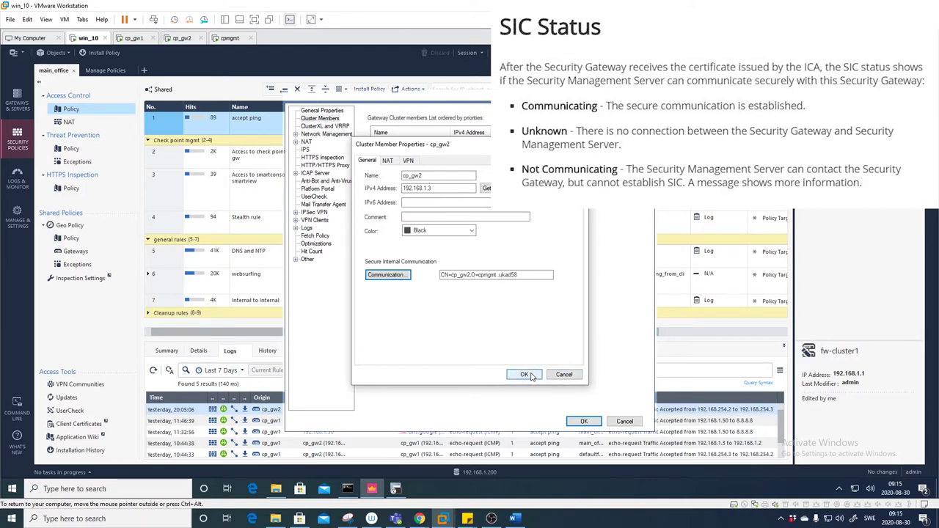
pyautogui.click(534, 375)
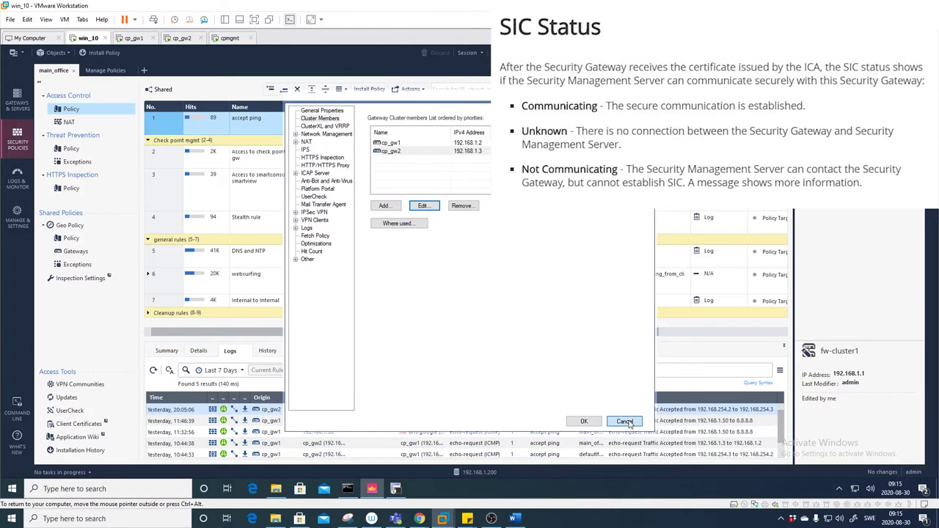
pyautogui.click(622, 418)
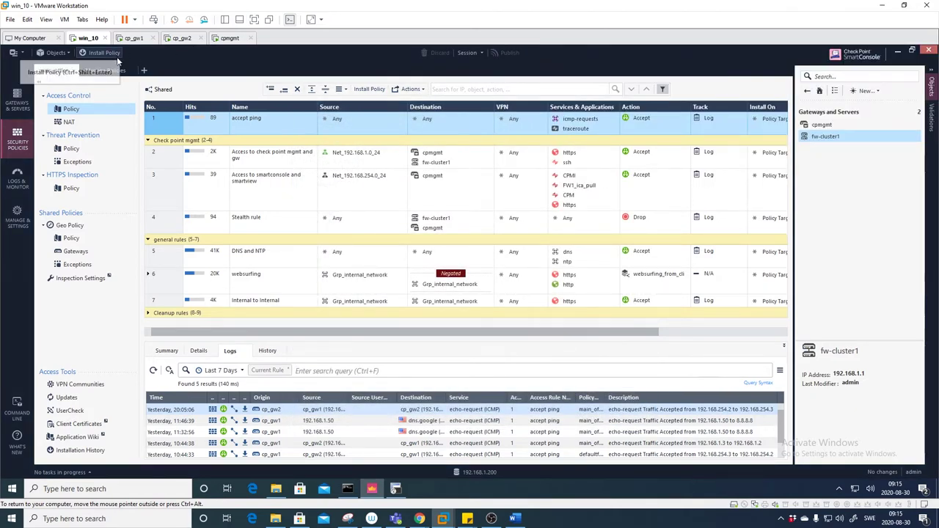
# Install the main_office policy on fw-cluster1 using Ctrl+Shift+Enter
pyautogui.hotkey('ctrl', 'shift', 'Return')
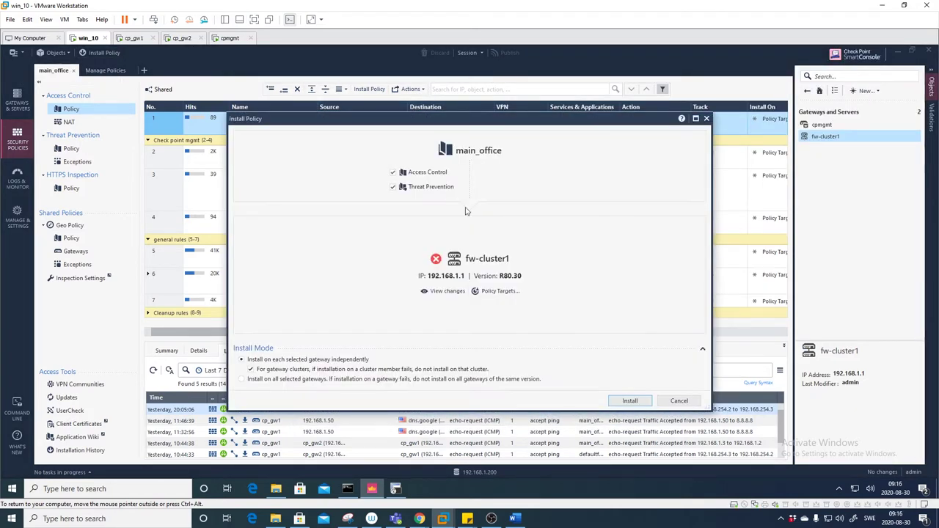
pyautogui.moveTo(436, 264)
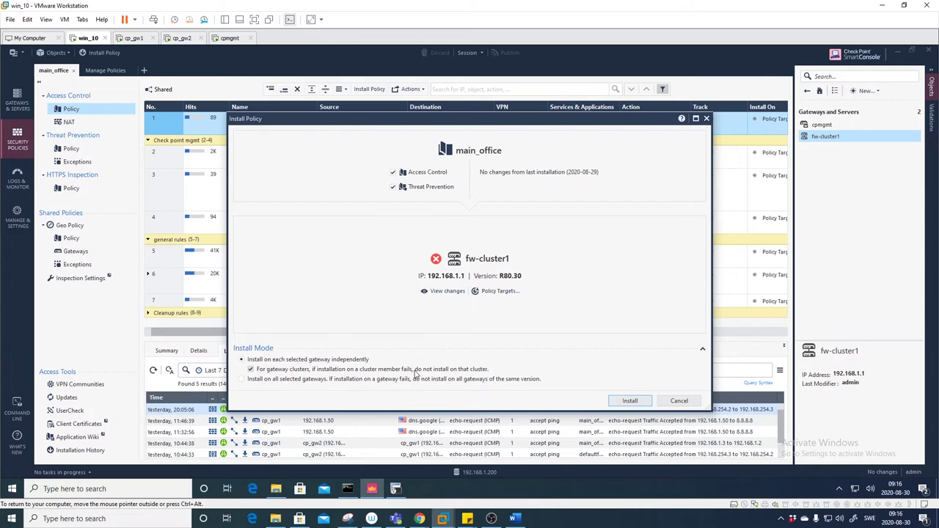
pyautogui.click(640, 403)
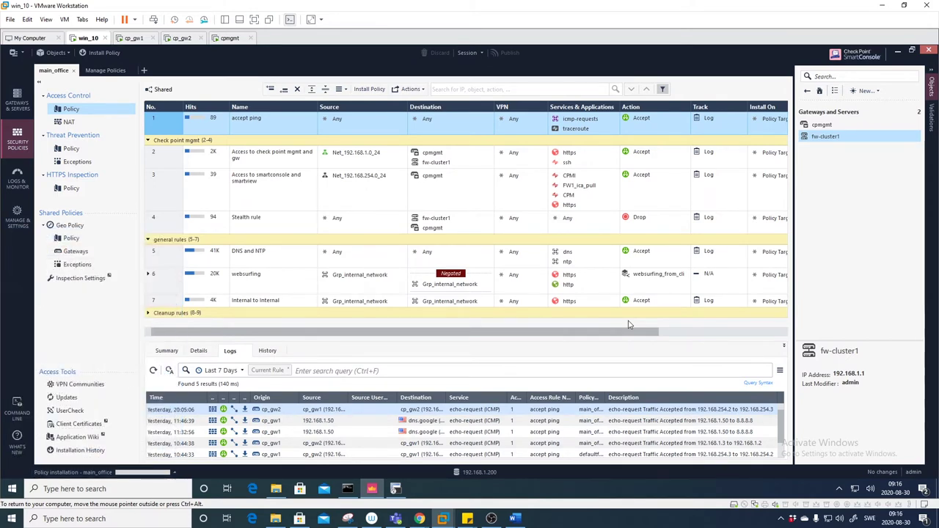
# Ping 8.8.8.8 from Command Prompt (3 replies, 0% loss), then return to the SecureCRT session
pyautogui.click(347, 489)
pyautogui.click(297, 173)
pyautogui.write('ping')
pyautogui.press('Return')
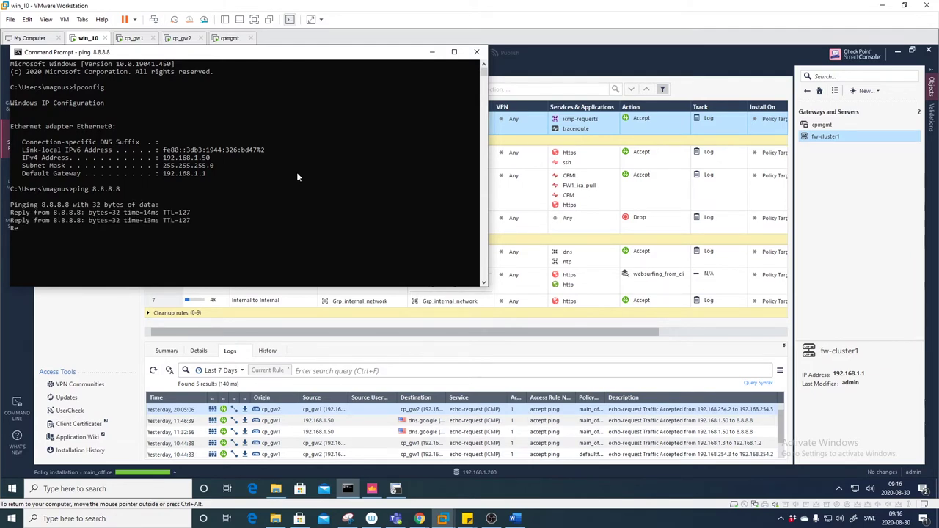
pyautogui.hotkey('ctrl', 'c')
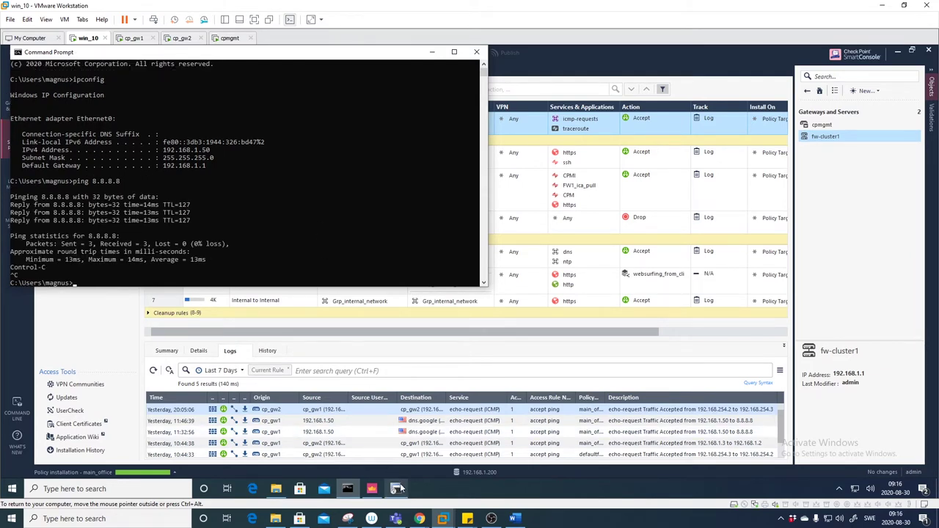
pyautogui.click(397, 489)
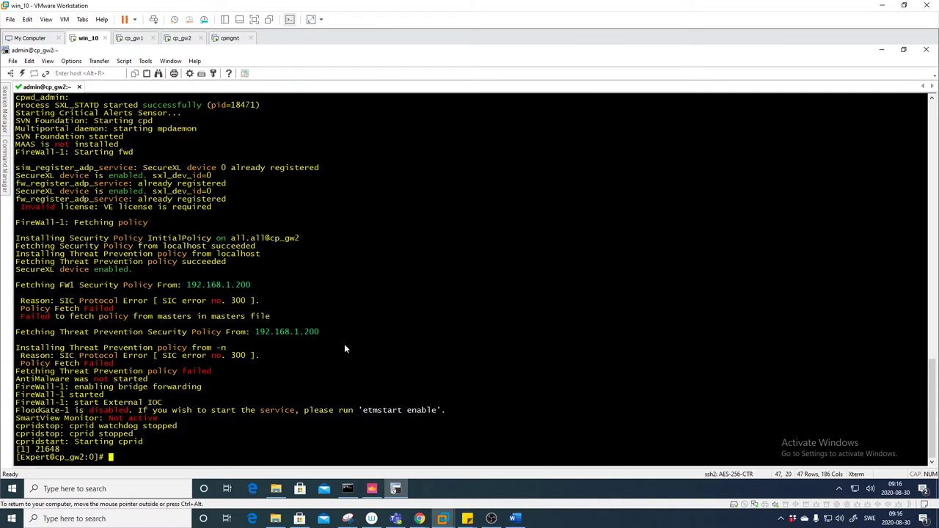
# Run cphaprob stat on cp_gw2, then open the saved SSH session to 192.168.1.2
pyautogui.write('cphaprob stat')
pyautogui.press('Return')
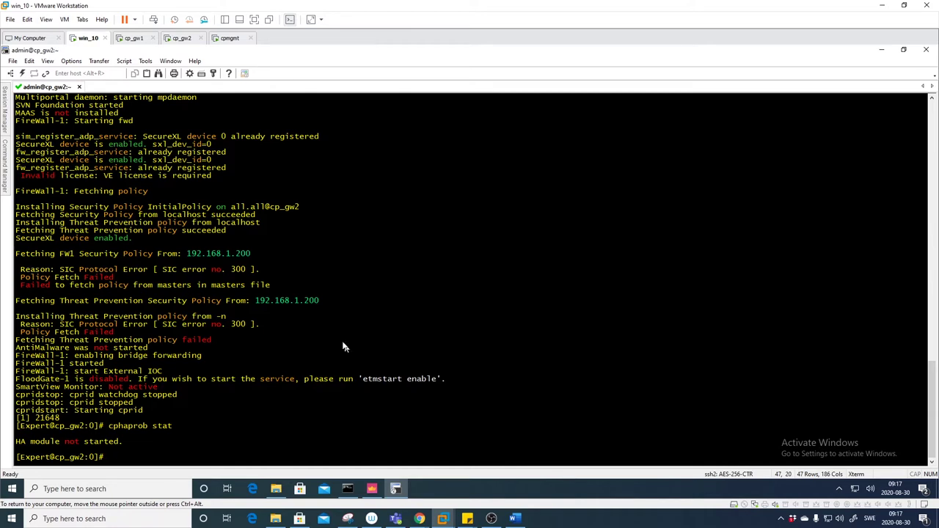
pyautogui.moveTo(8, 95)
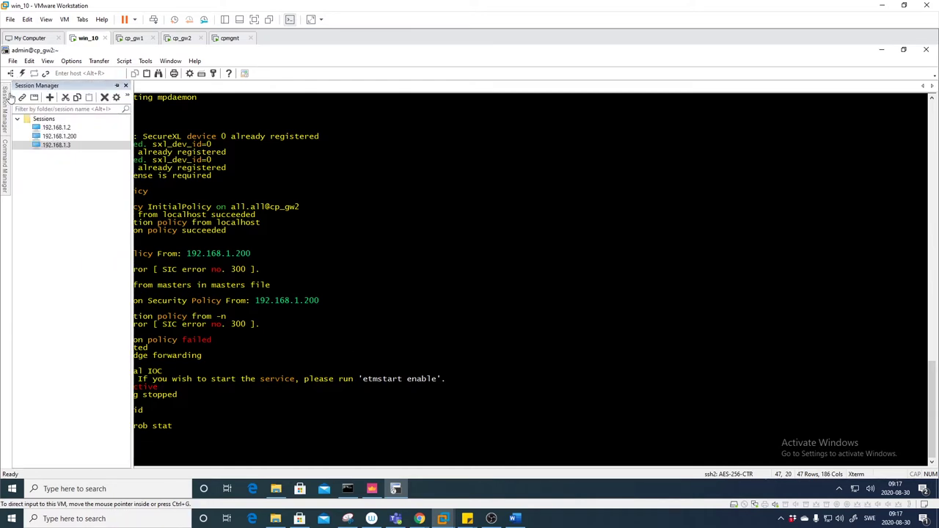
pyautogui.click(53, 128)
pyautogui.doubleClick(57, 129)
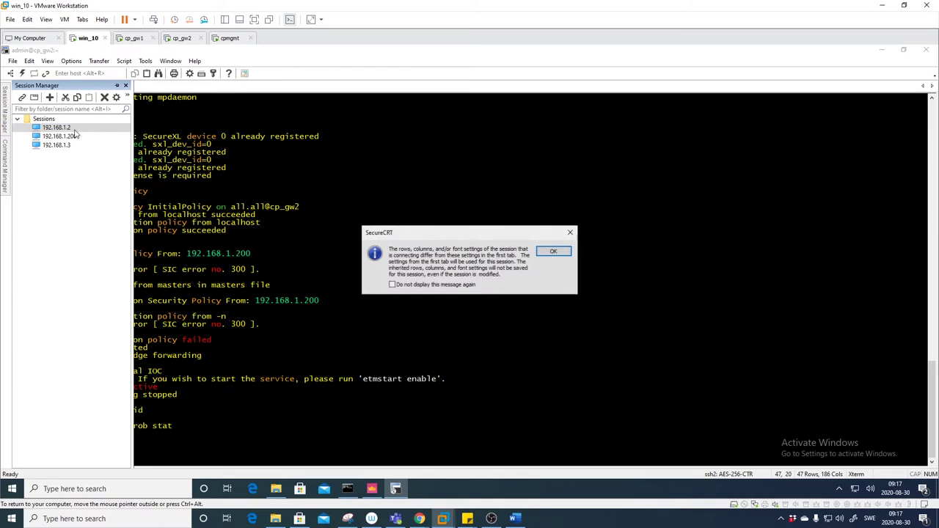
pyautogui.click(550, 251)
# Log in to cp_gw1 as admin, enter expert mode, run cphaprob stat, and return to cp_gw2
pyautogui.write('admin')
pyautogui.press('Return')
pyautogui.write('****')
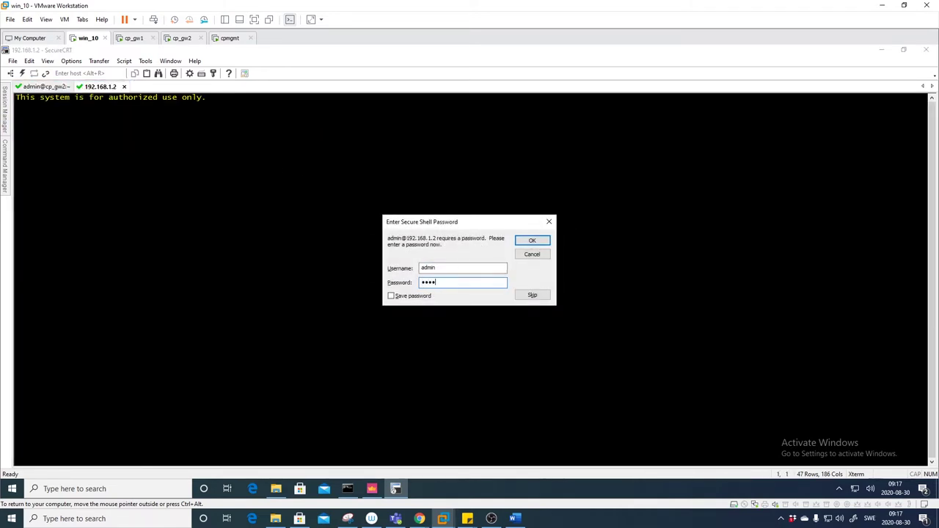
pyautogui.press('Return')
pyautogui.write('expert')
pyautogui.press('Return')
pyautogui.press('Return')
pyautogui.write('cp')
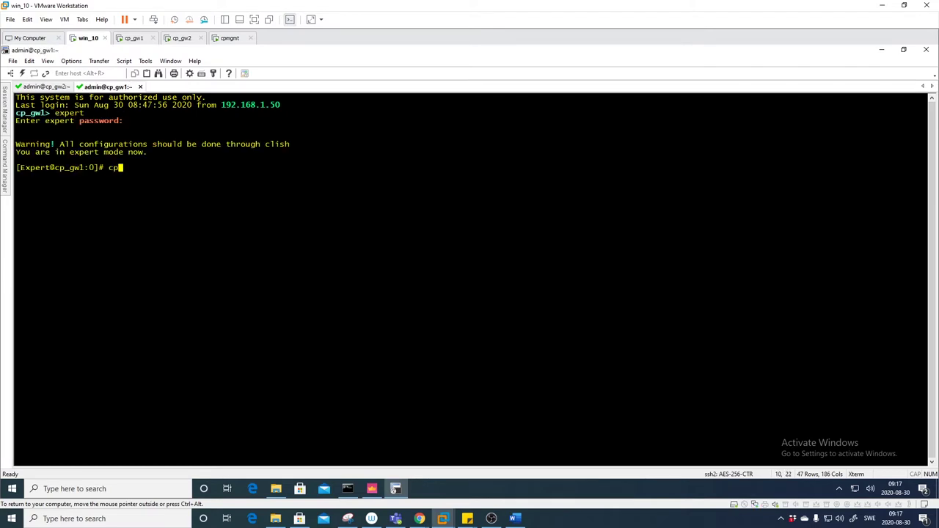
pyautogui.write('haprob stat')
pyautogui.press('Return')
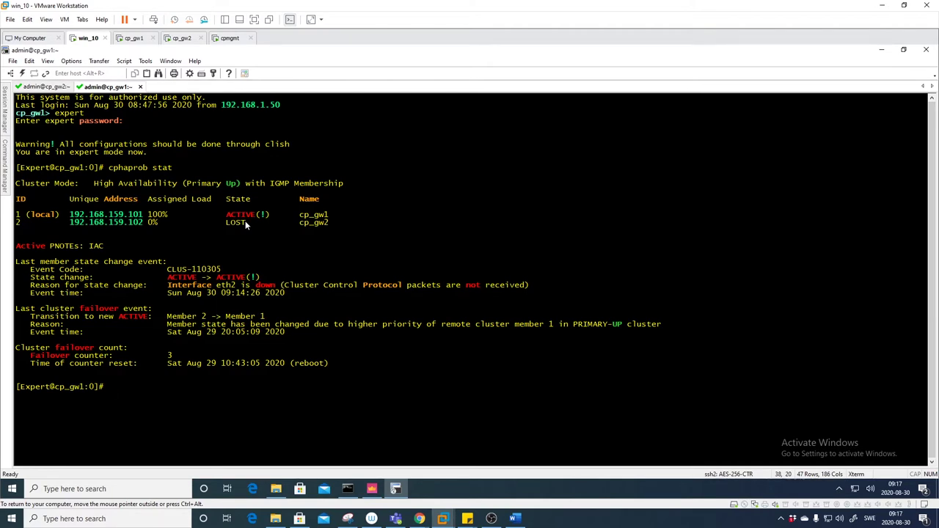
pyautogui.hotkey('ctrl', 'Tab')
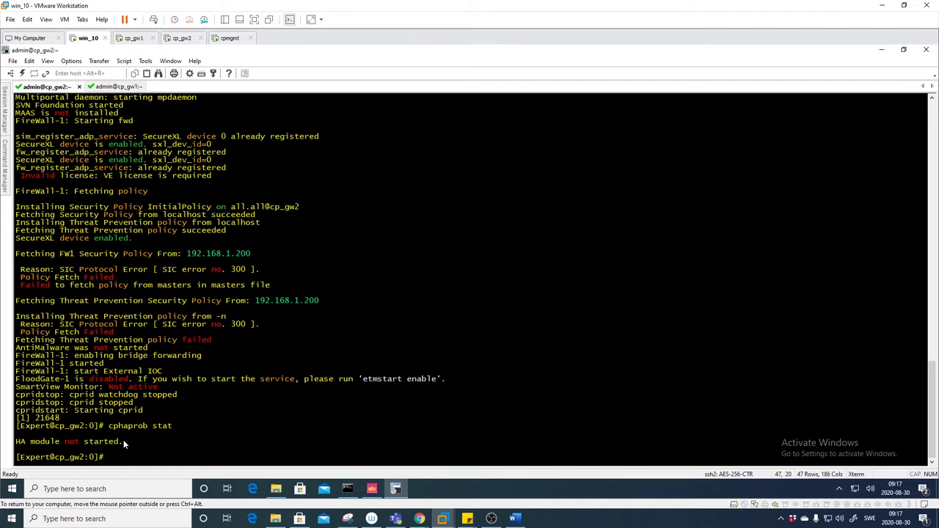
# Note the HA module not started message and exit expert mode on cp_gw2
pyautogui.moveTo(122, 440); pyautogui.dragTo(22, 444)
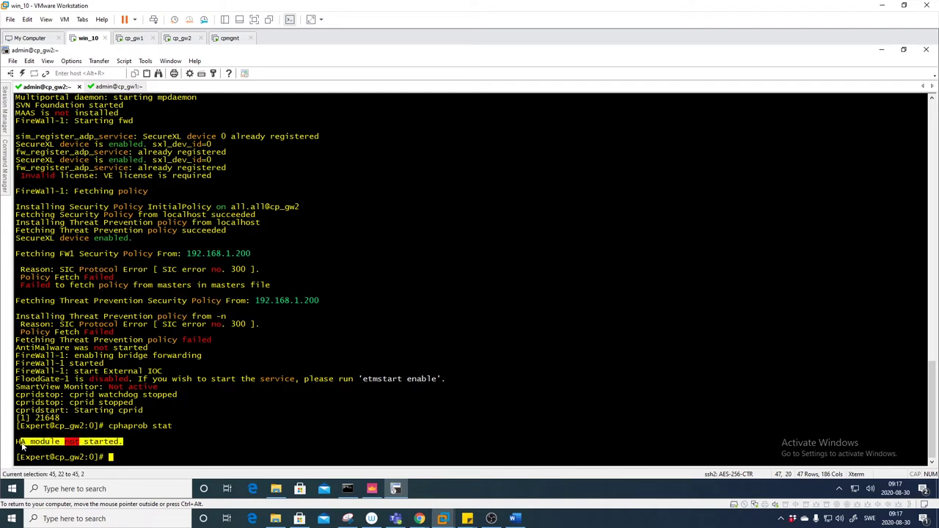
pyautogui.click(182, 434)
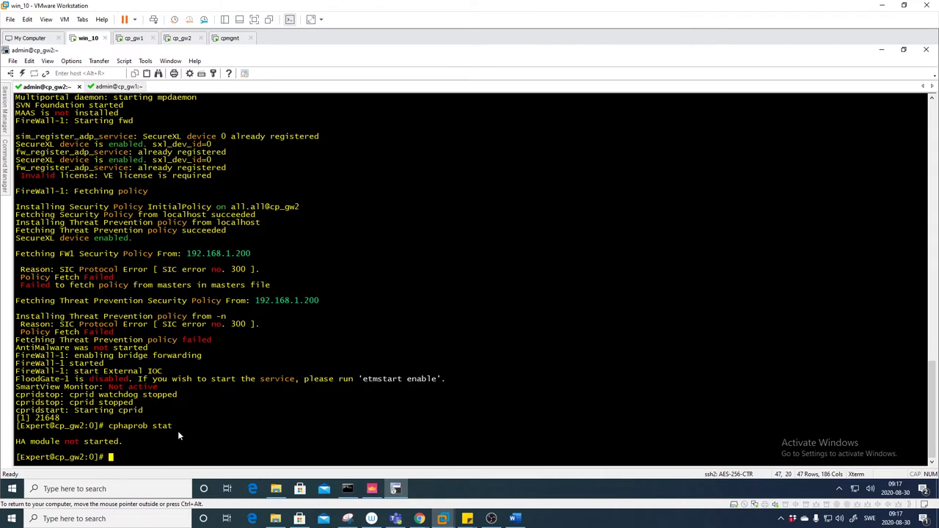
pyautogui.press('Up')
pyautogui.press('Down')
pyautogui.write('exit')
pyautogui.press('Return')
# Run show configuration on cp_gw2 and page through the full listing
pyautogui.write('show ')
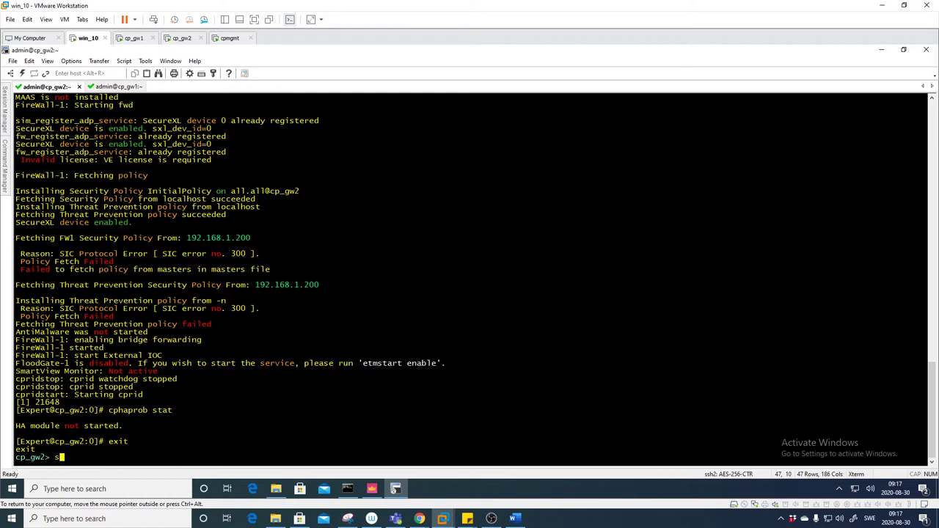
pyautogui.write('conf')
pyautogui.press('Tab')
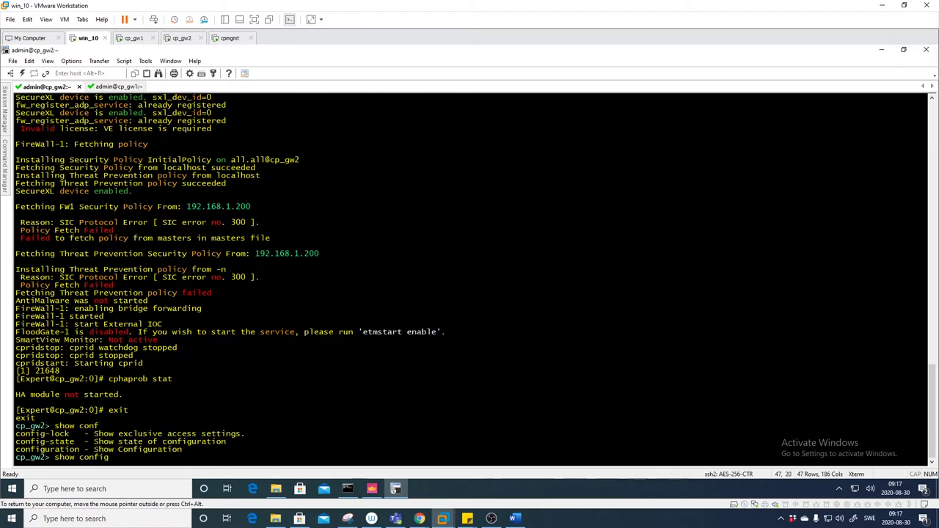
pyautogui.write('uration')
pyautogui.press('Return')
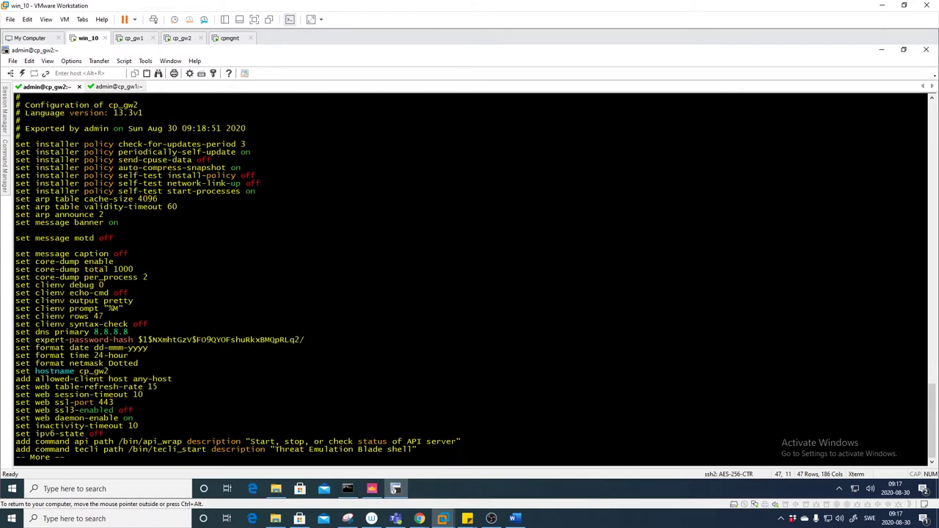
pyautogui.press('space')
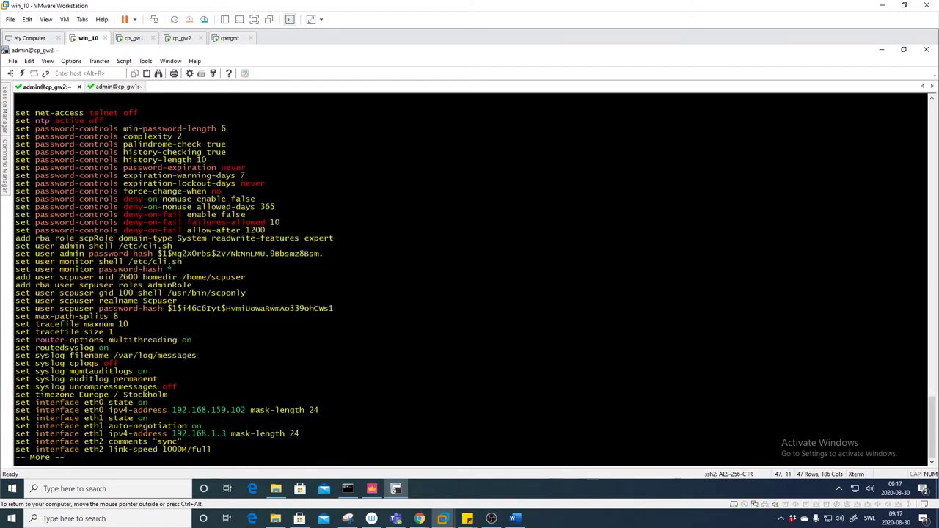
pyautogui.press('space')
pyautogui.press('space')
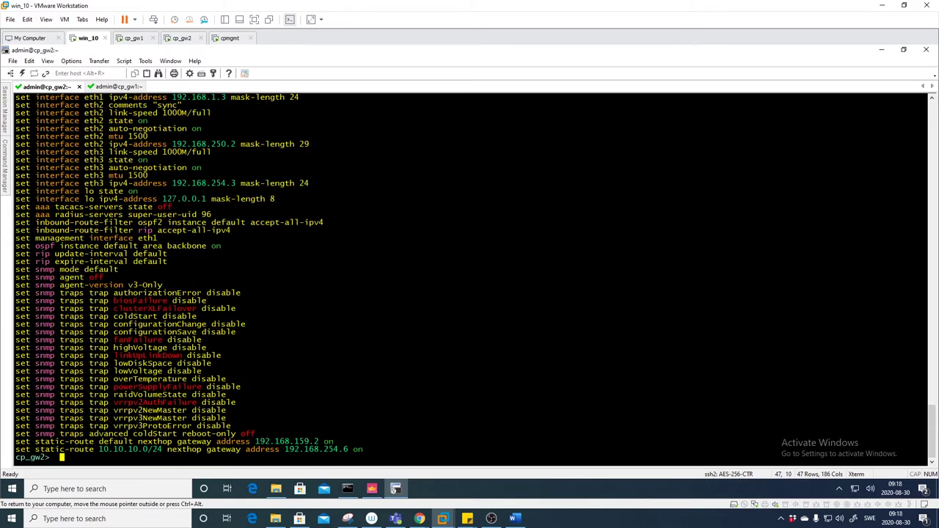
# Scroll back through the configuration output to inspect the interface lines
pyautogui.scroll(4, 174, 429)
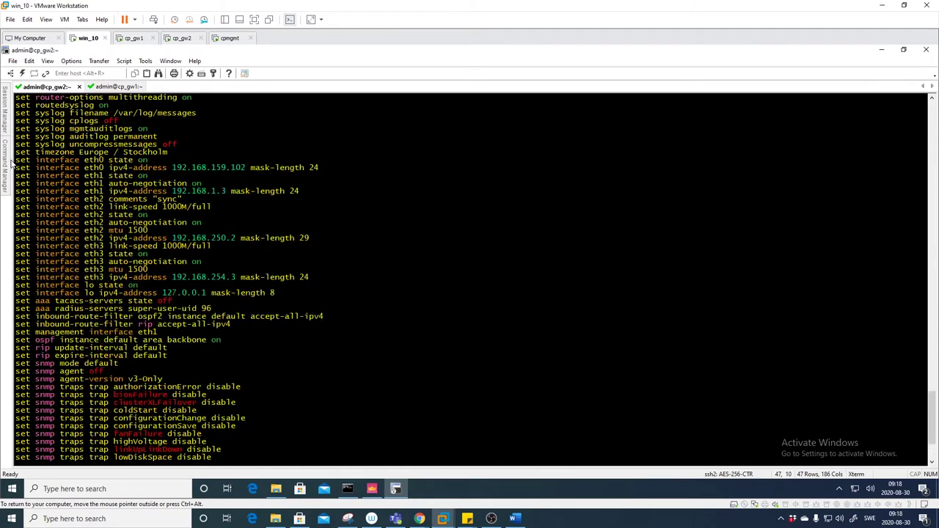
pyautogui.moveTo(18, 164); pyautogui.dragTo(339, 311)
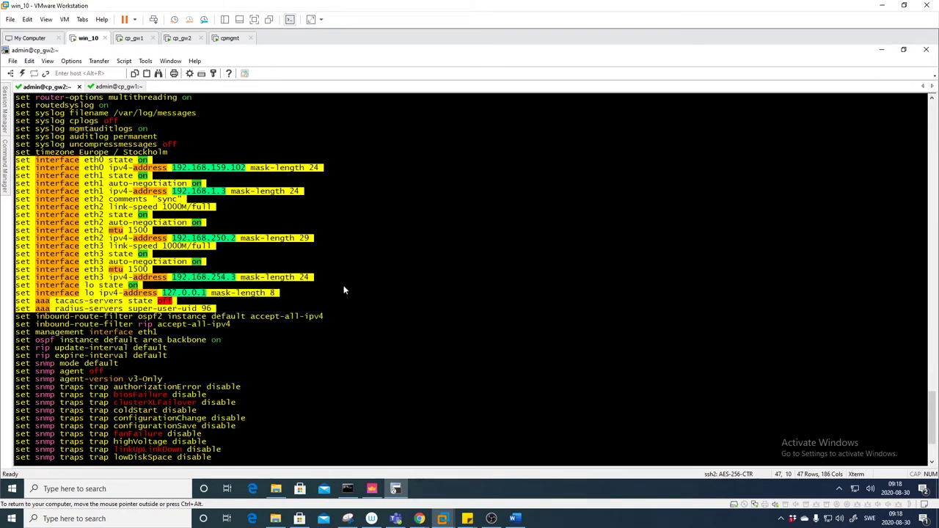
pyautogui.click(345, 290)
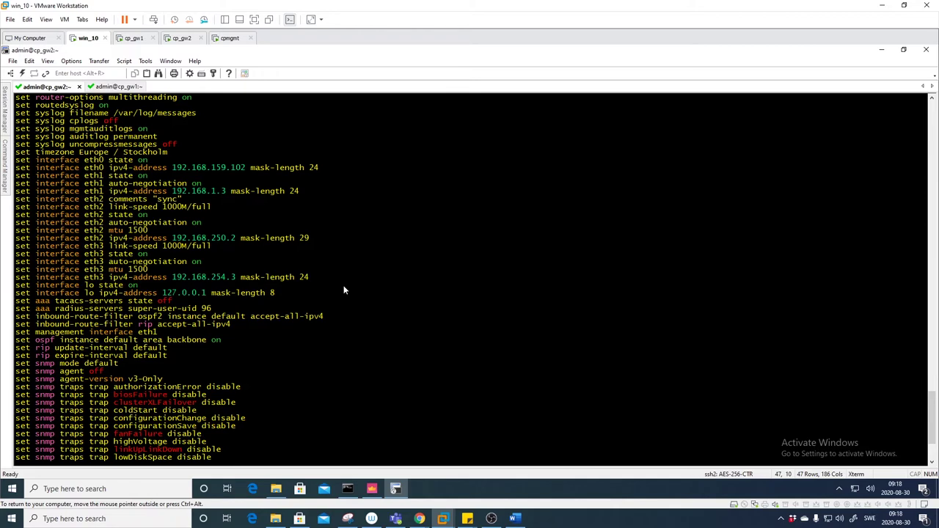
pyautogui.scroll(14, 344, 290)
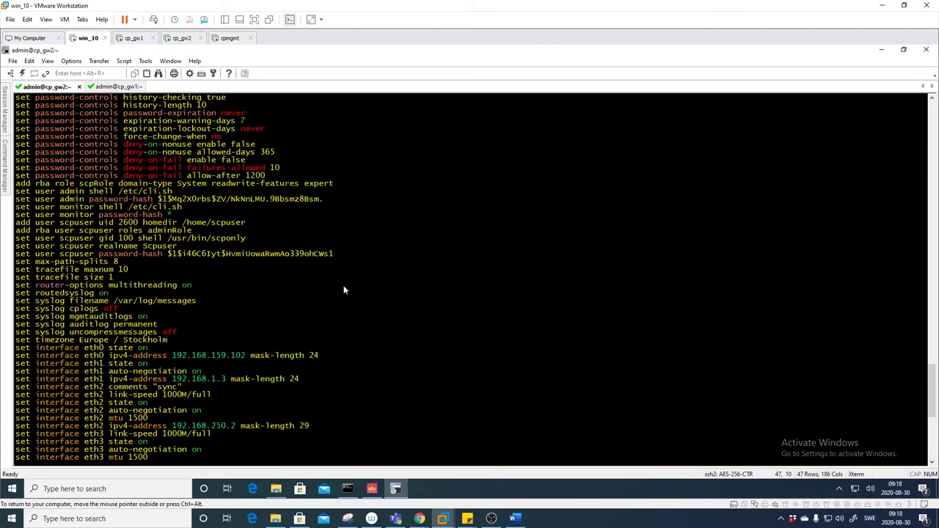
pyautogui.scroll(1, 344, 290)
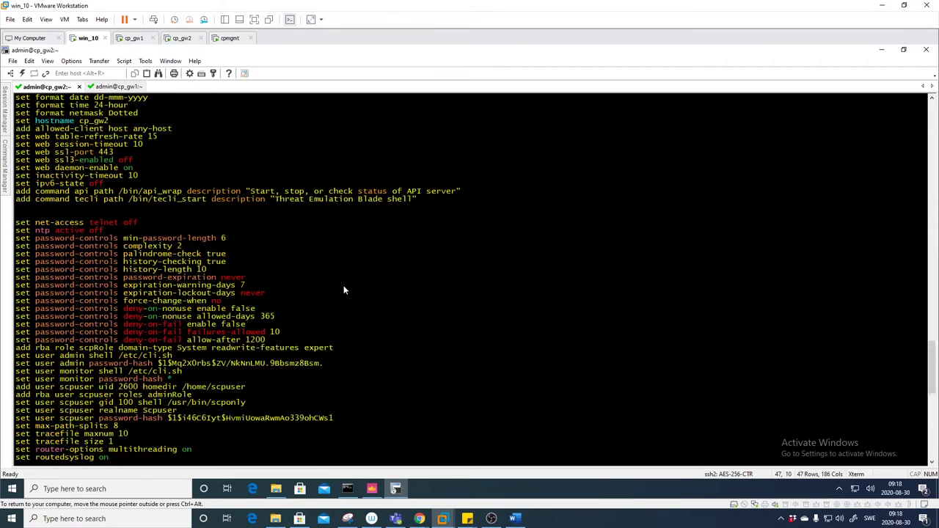
pyautogui.scroll(-20, 344, 293)
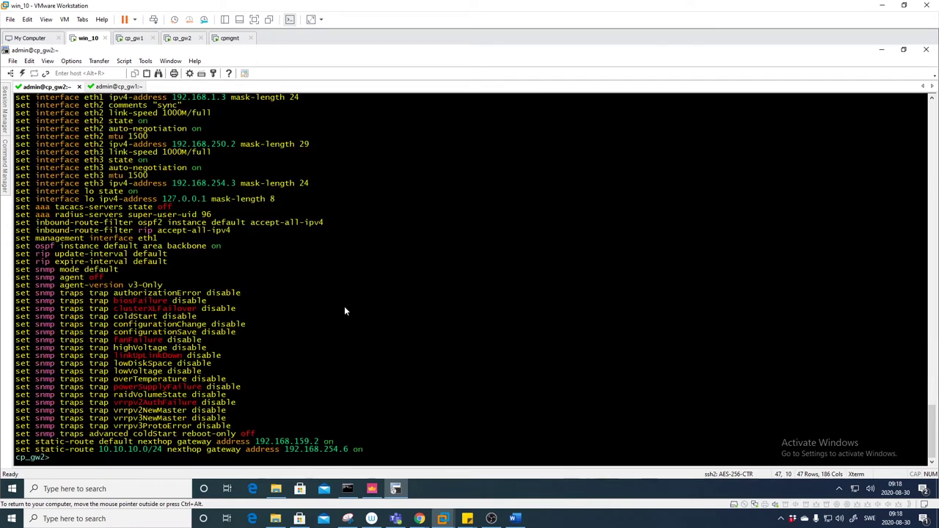
# Reset cp_gw2's SIC trust from fw-cluster1's Cluster Members page, confirming and acknowledging the reset
pyautogui.click(372, 489)
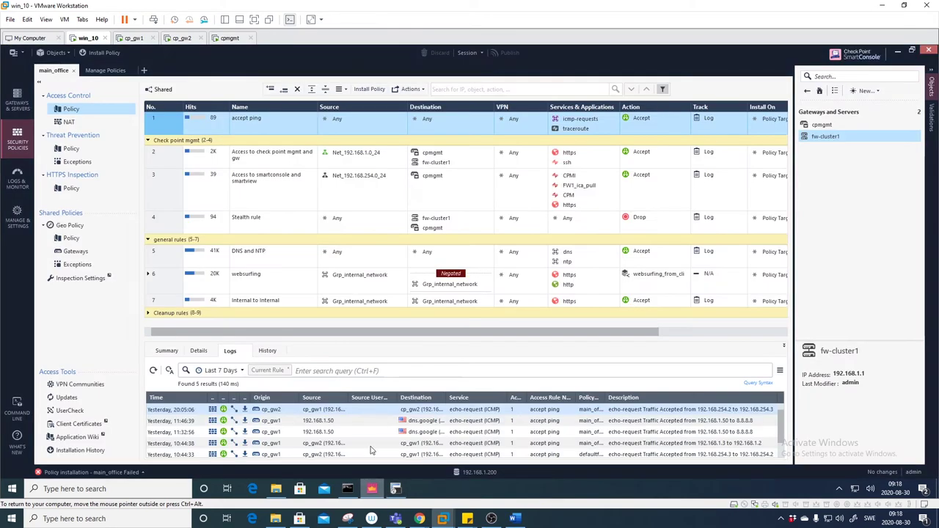
pyautogui.doubleClick(823, 136)
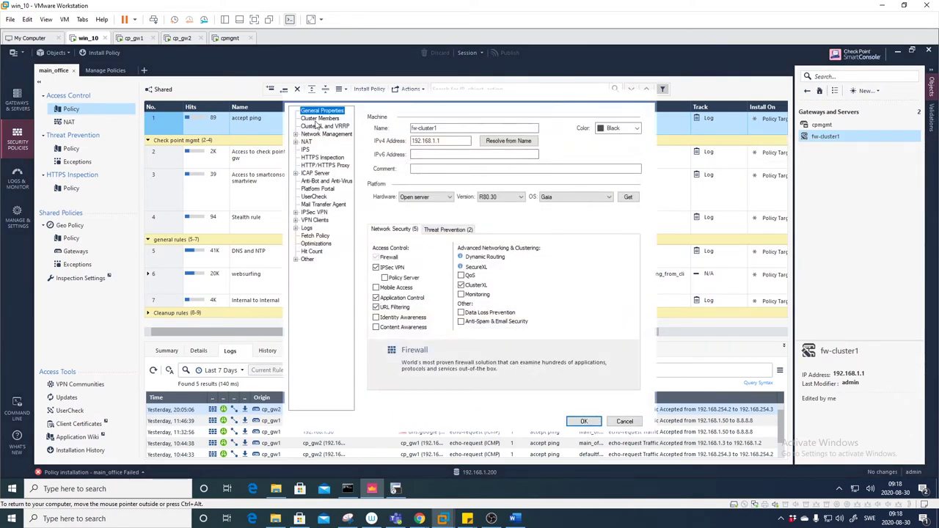
pyautogui.click(319, 119)
pyautogui.click(400, 151)
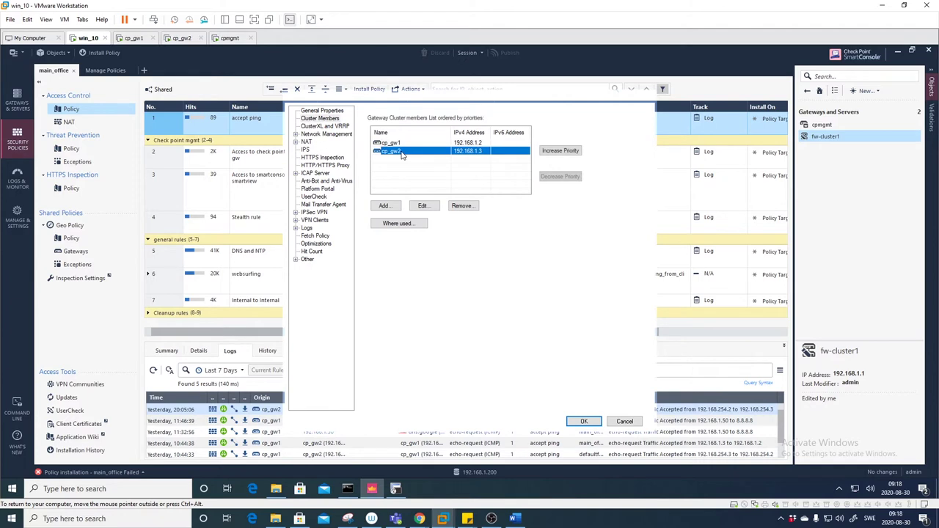
pyautogui.doubleClick(399, 152)
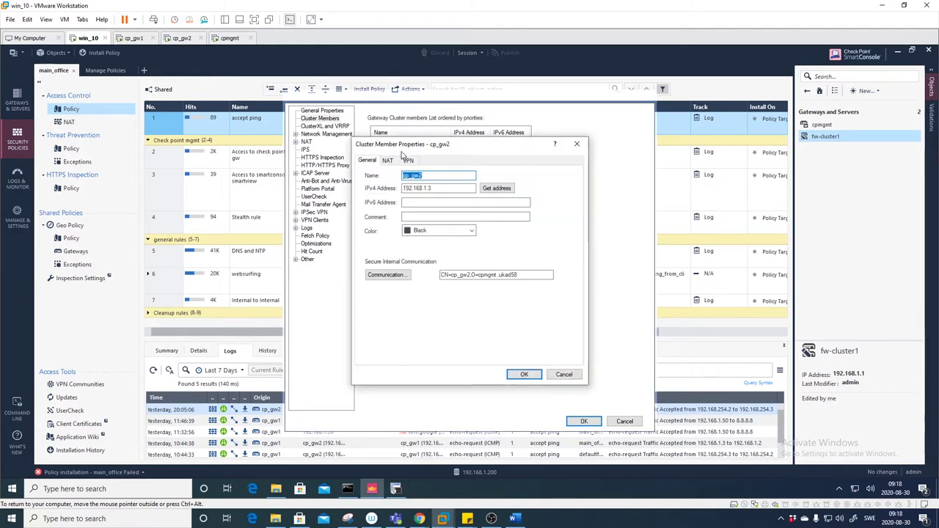
pyautogui.click(388, 274)
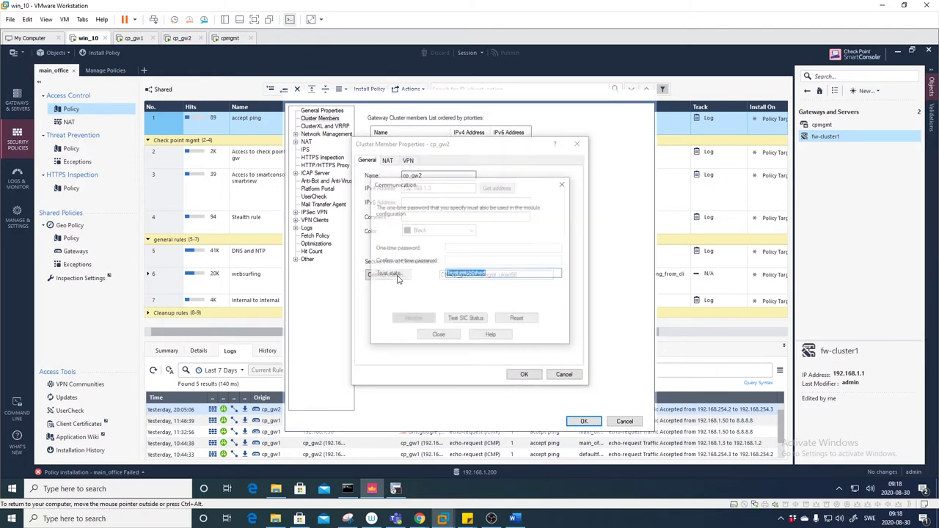
pyautogui.click(523, 320)
pyautogui.click(501, 310)
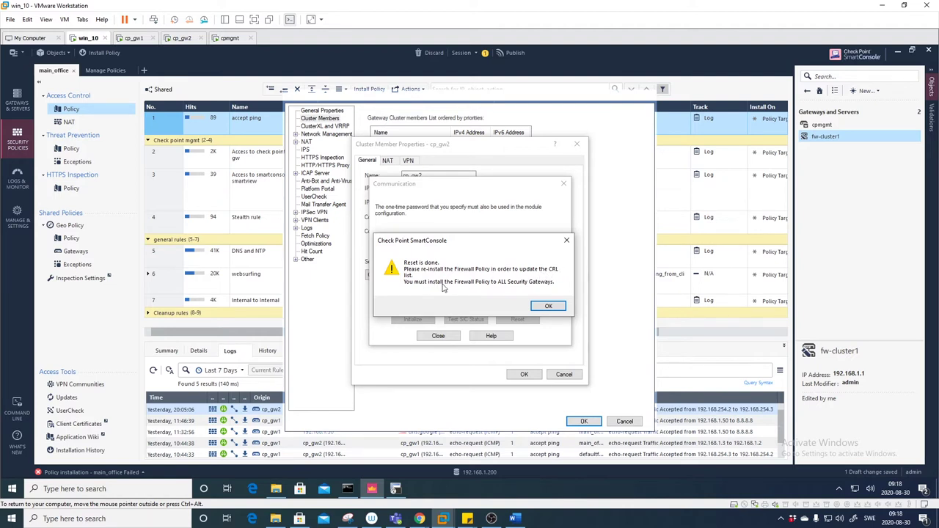
pyautogui.click(549, 306)
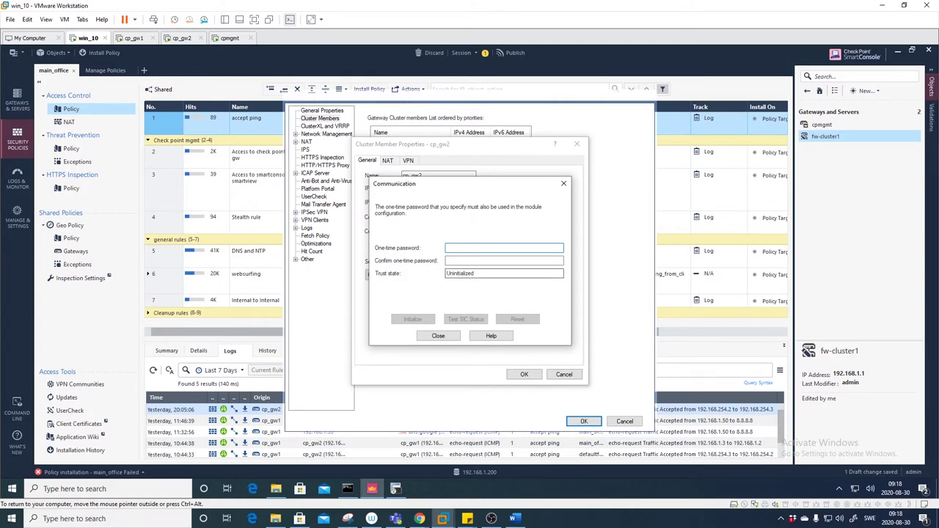
pyautogui.press('Tab')
pyautogui.press('Tab')
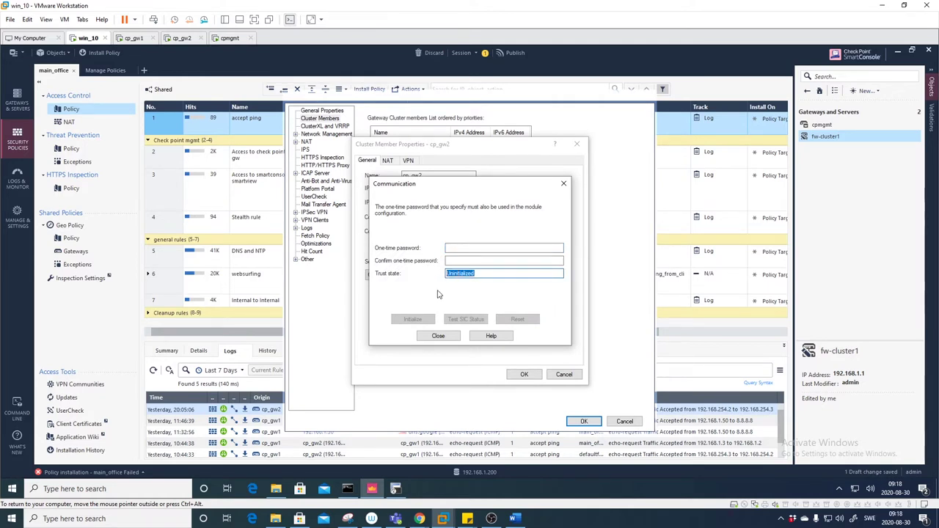
# Enter and confirm a new one-time password for cp_gw2 and initialize trust
pyautogui.click(418, 518)
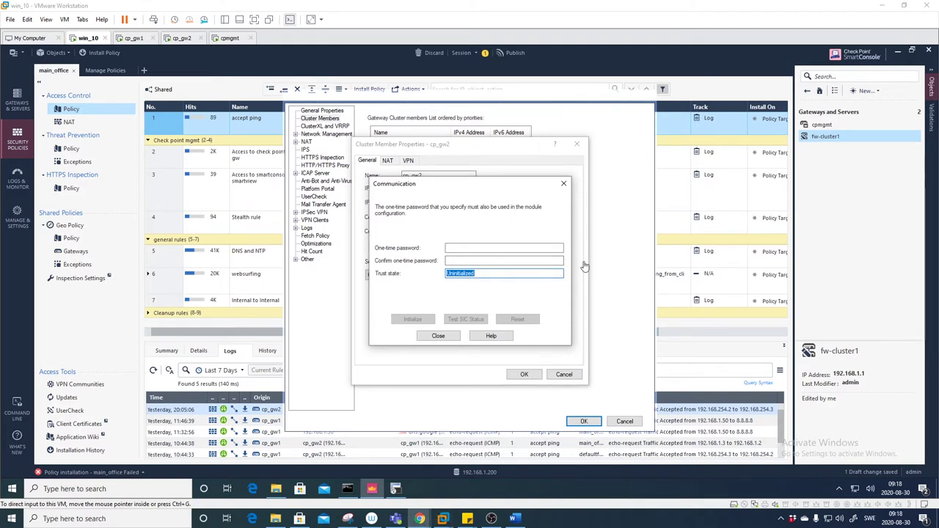
pyautogui.click(449, 248)
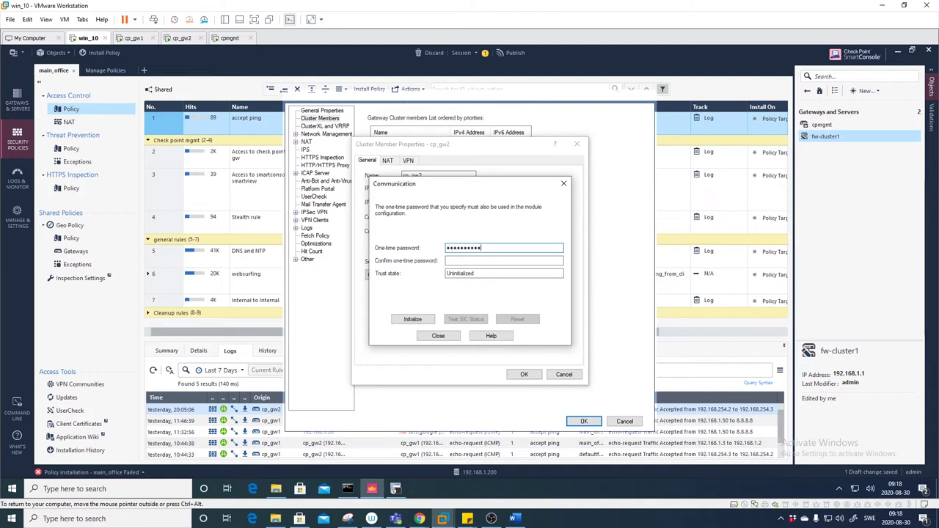
pyautogui.press('Tab')
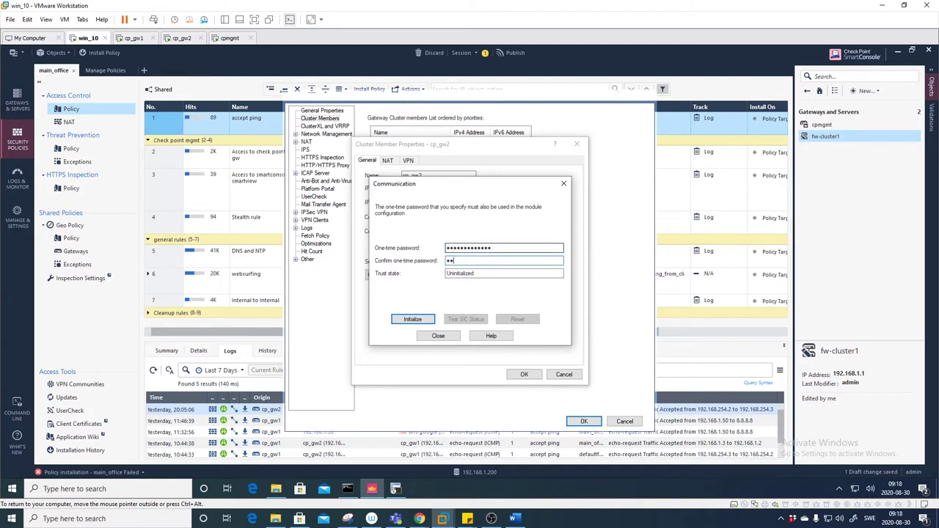
pyautogui.click(415, 320)
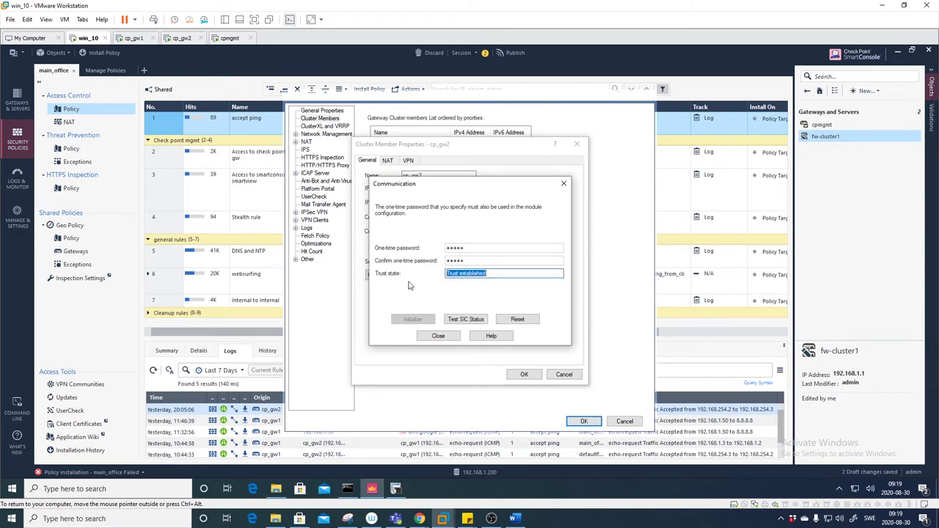
# Close cp_gw2's Communication, member properties and fw-cluster1 properties dialogs, keeping the changes
pyautogui.click(438, 337)
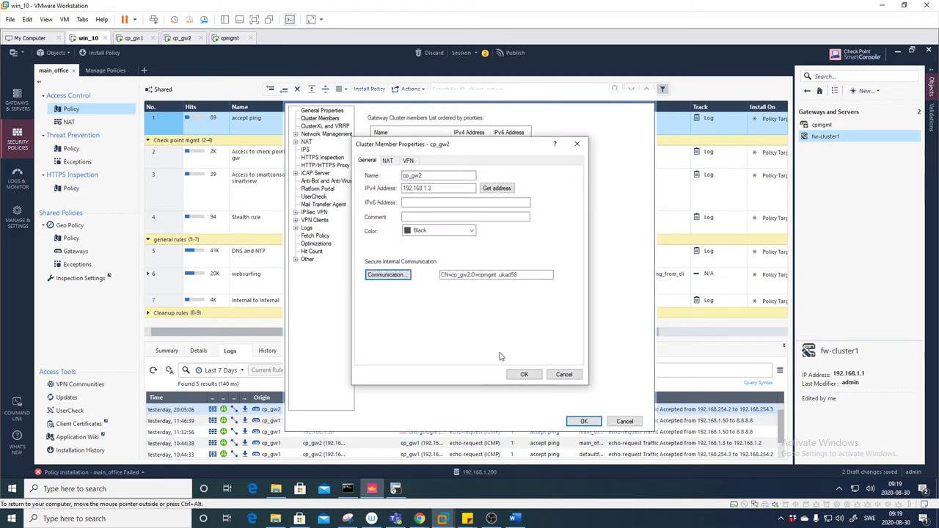
pyautogui.click(524, 375)
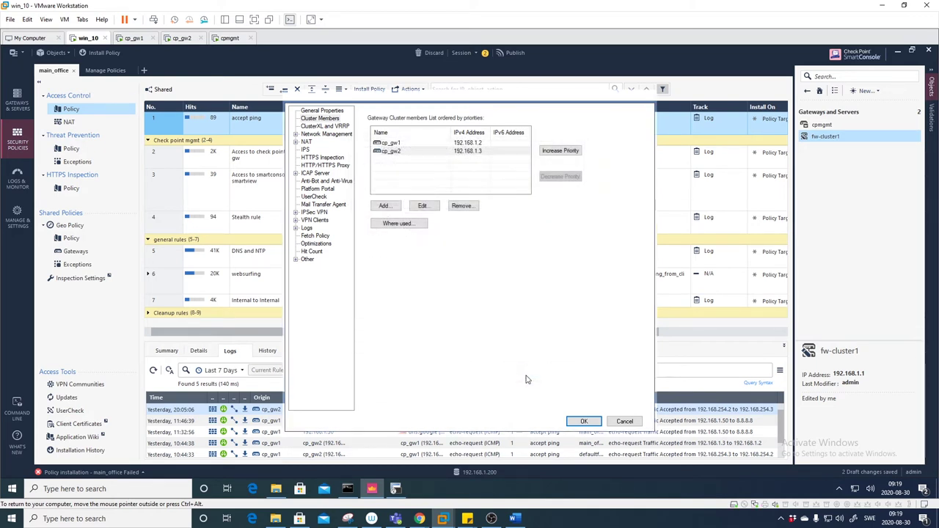
pyautogui.click(584, 421)
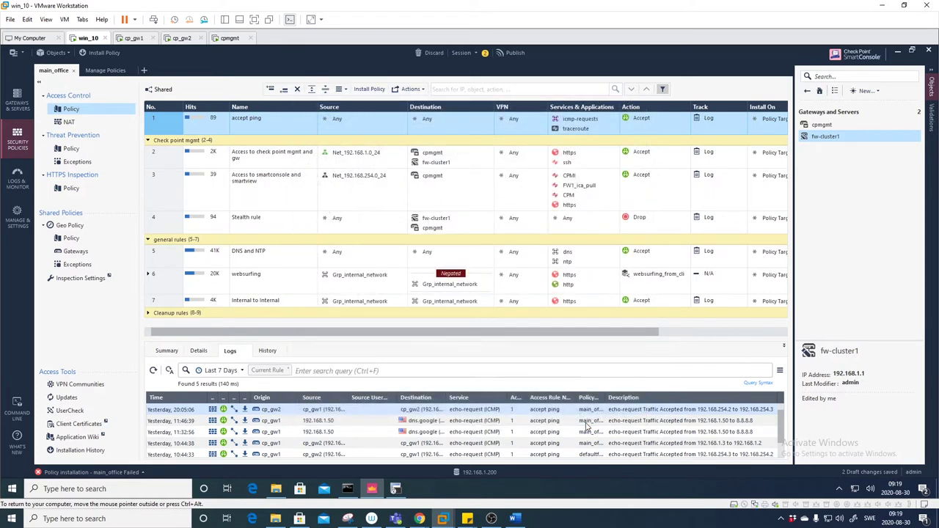
# Publish the session changes and install the main_office policy on fw-cluster1
pyautogui.click(514, 52)
pyautogui.click(514, 335)
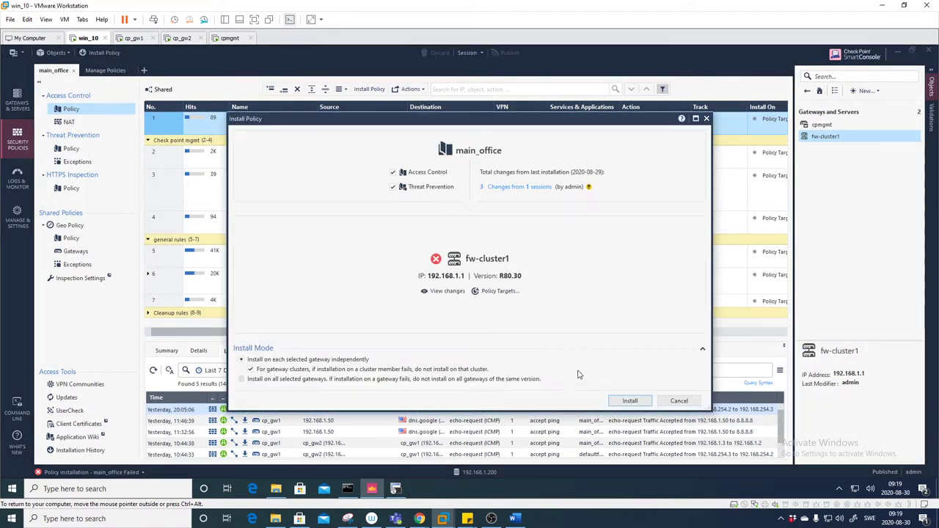
pyautogui.moveTo(436, 260)
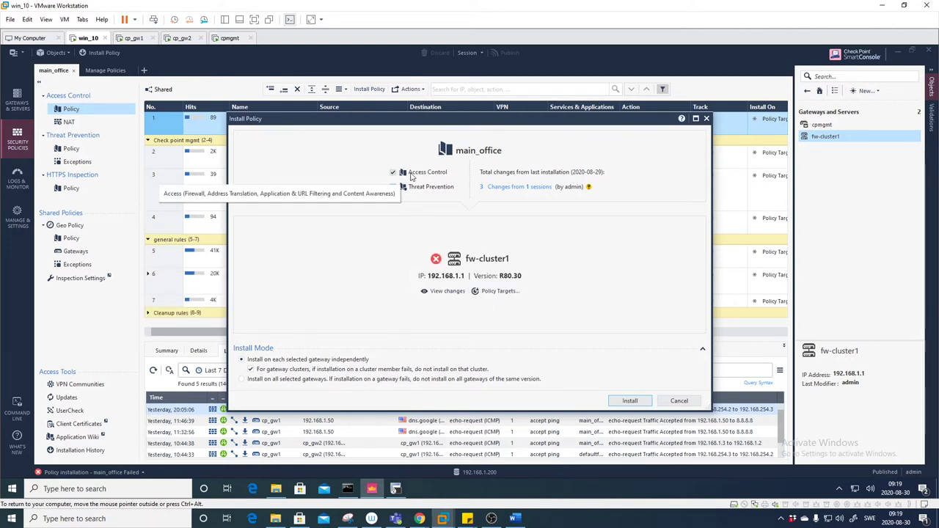
pyautogui.click(625, 401)
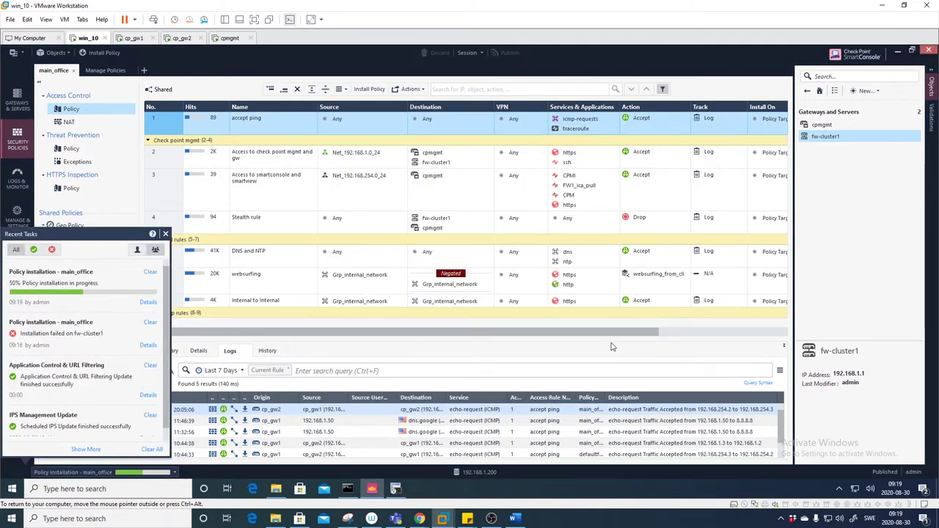
# Review the installation details, expanding fw-cluster1 to read its HTTPS Inspection warning
pyautogui.click(155, 295)
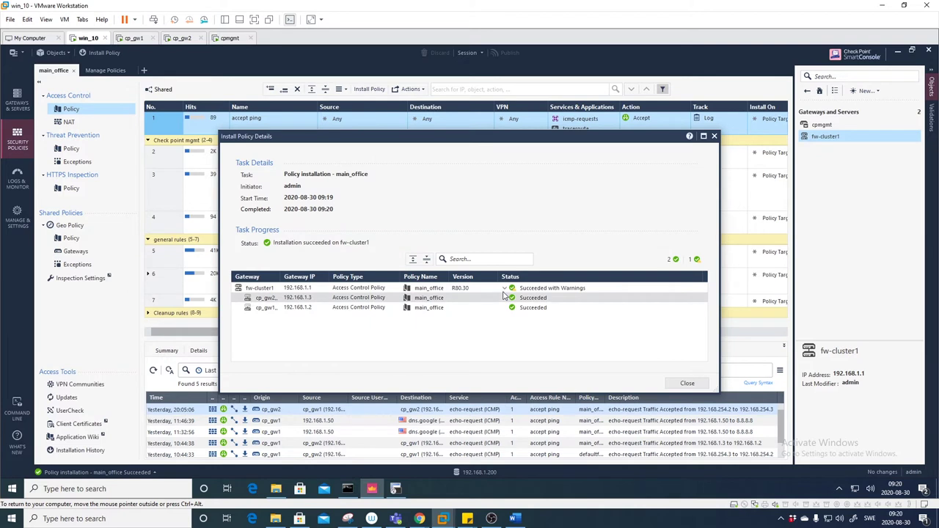
pyautogui.click(504, 291)
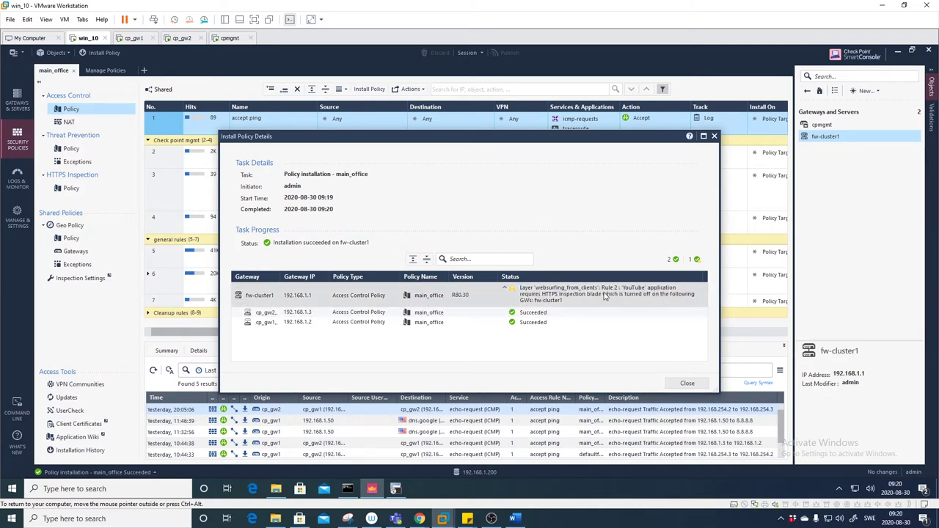
pyautogui.click(555, 303)
pyautogui.click(687, 383)
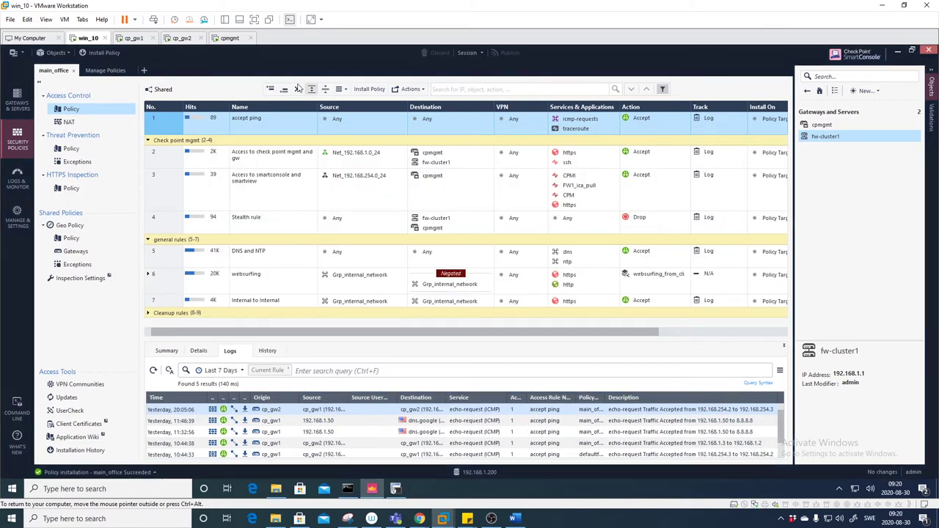
# Install the main_office policy on fw-cluster1 again from the Install Policy dialog
pyautogui.click(121, 58)
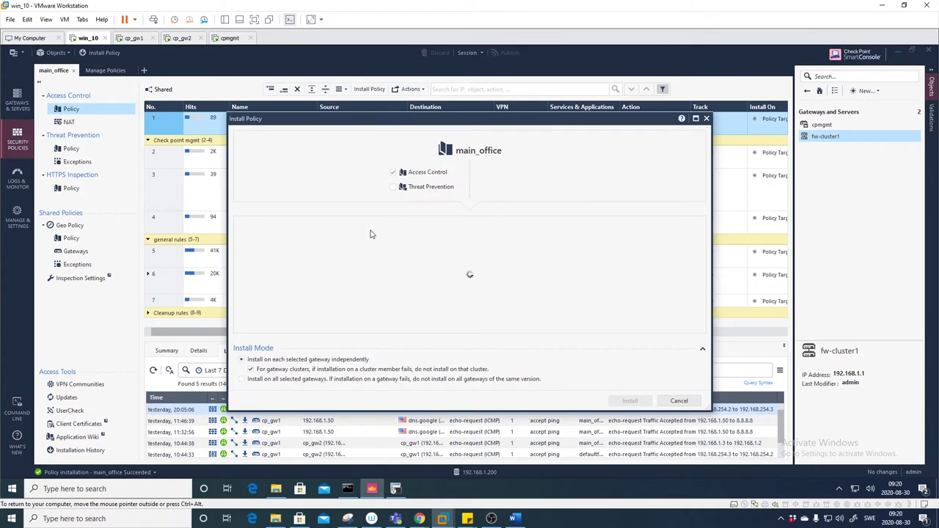
pyautogui.click(629, 401)
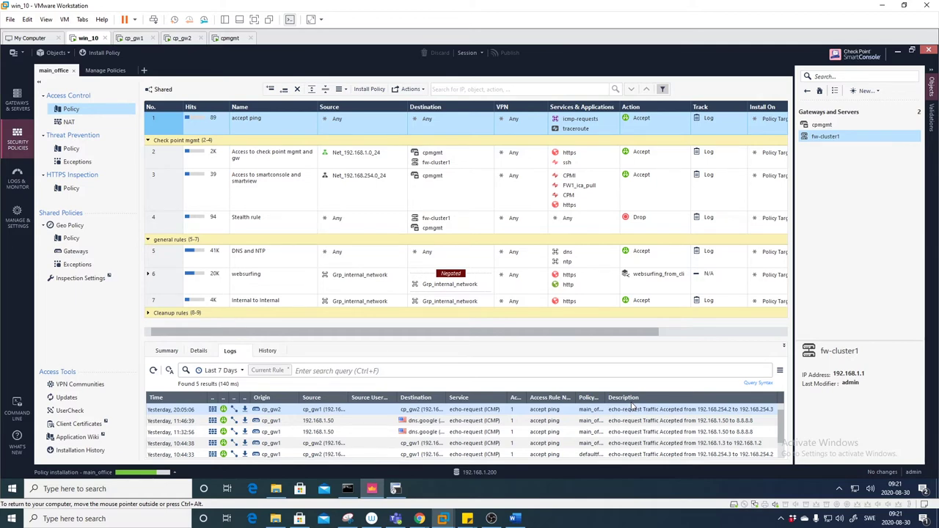
# Enter expert mode in cp_gw2's terminal session with the expert password
pyautogui.click(398, 487)
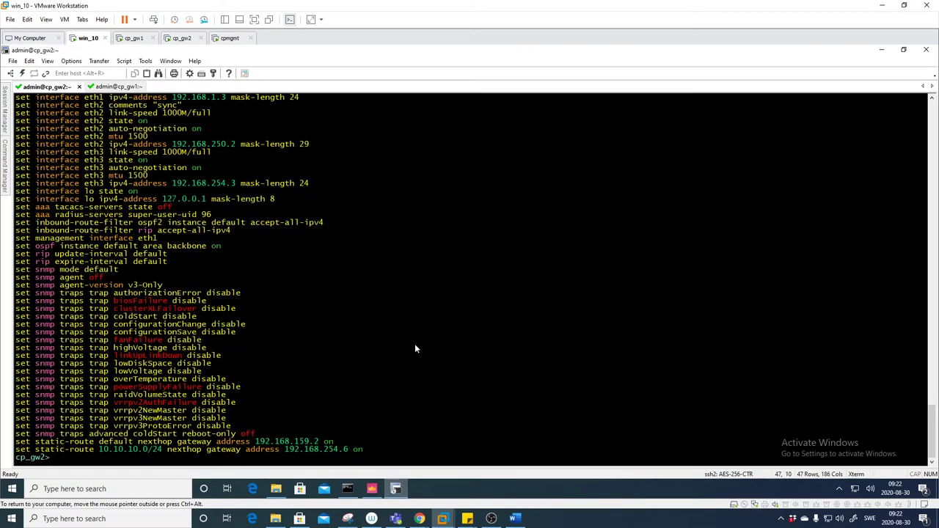
pyautogui.write('expert')
pyautogui.press('Return')
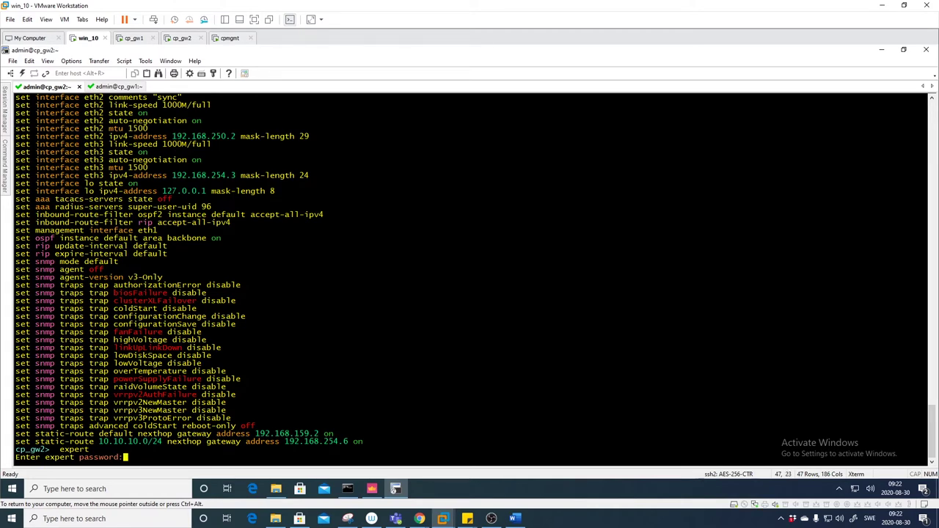
pyautogui.press('Return')
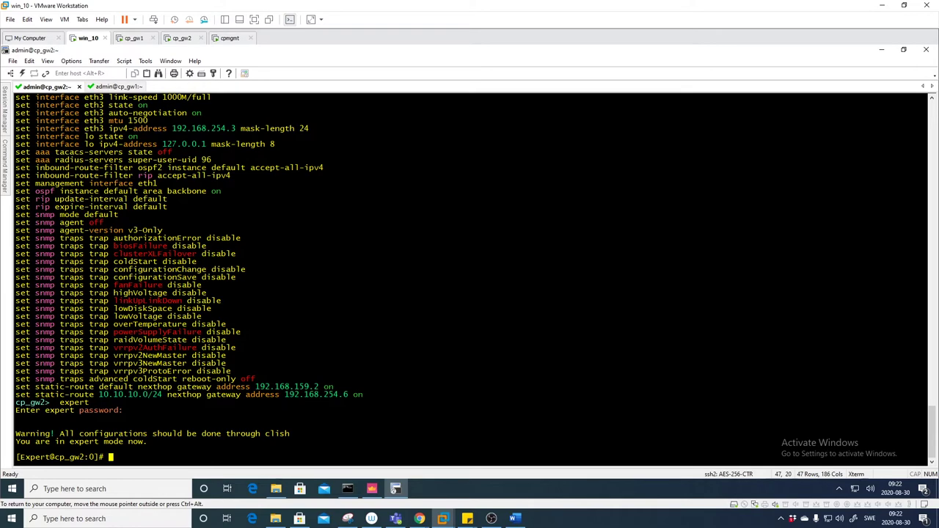
# In cpconfig, check option 5 shows Trust established, decline re-initializing, exit with 11
pyautogui.write('cpconfig')
pyautogui.press('Return')
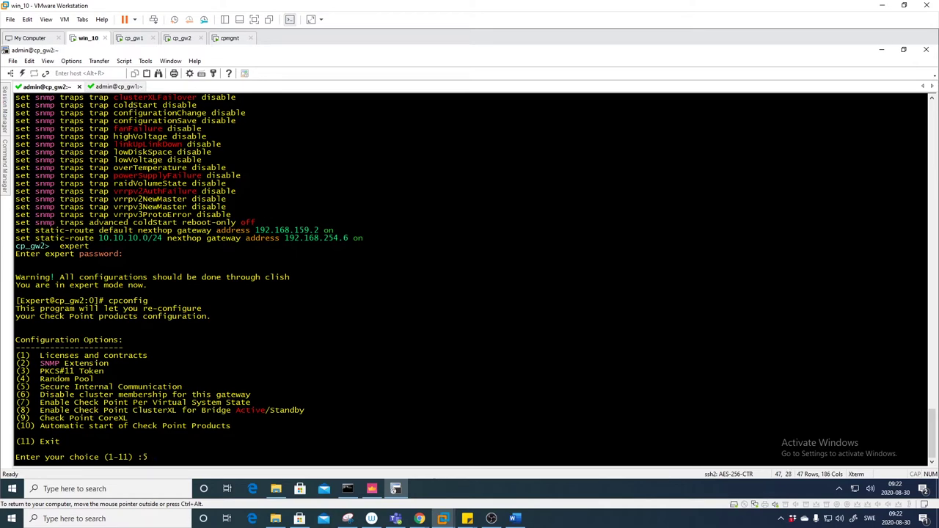
pyautogui.write('5')
pyautogui.press('Return')
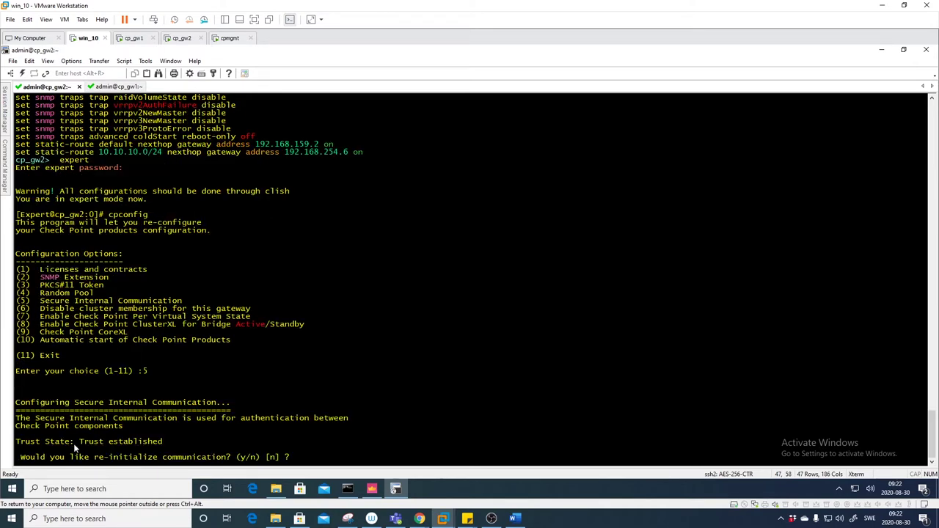
pyautogui.write('n')
pyautogui.press('Return')
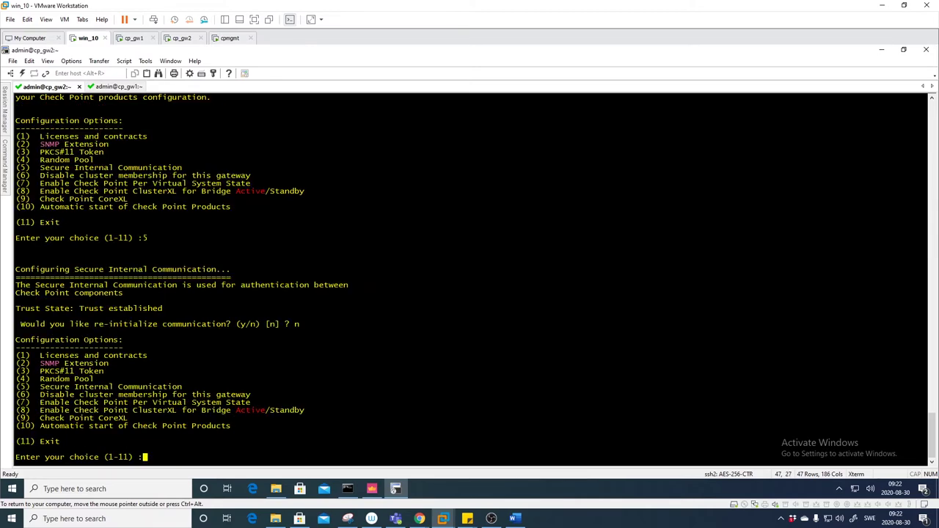
pyautogui.write('11')
pyautogui.press('Return')
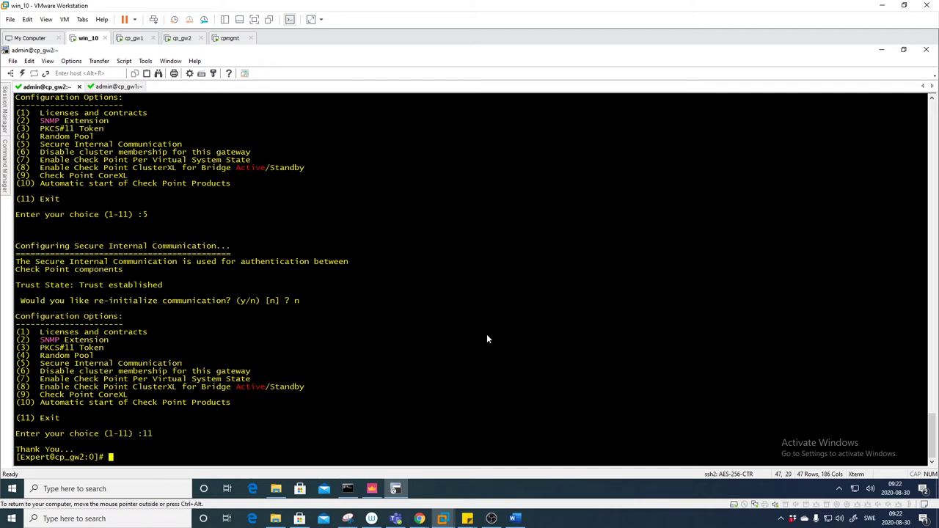
pyautogui.click(372, 489)
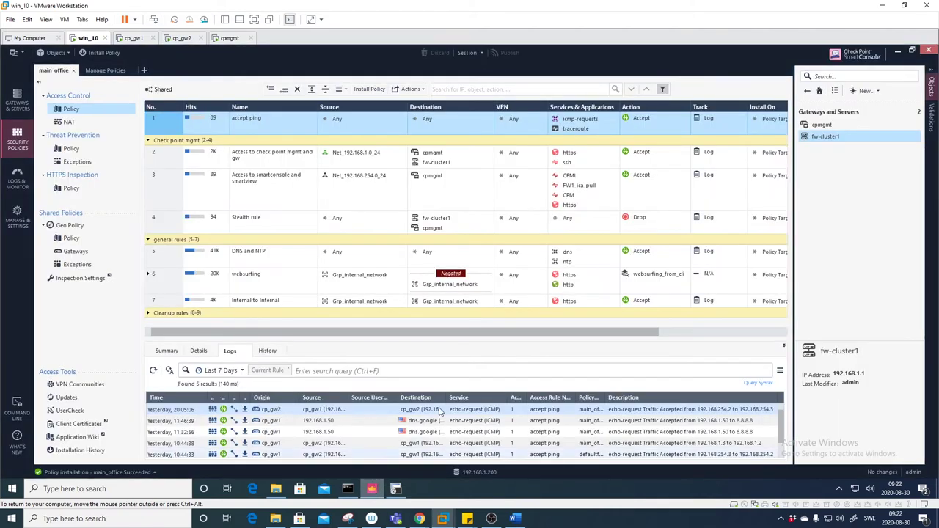
# Reset cp_gw2's SIC trust again via fw-cluster1's Cluster Members, confirming and acknowledging it
pyautogui.doubleClick(825, 137)
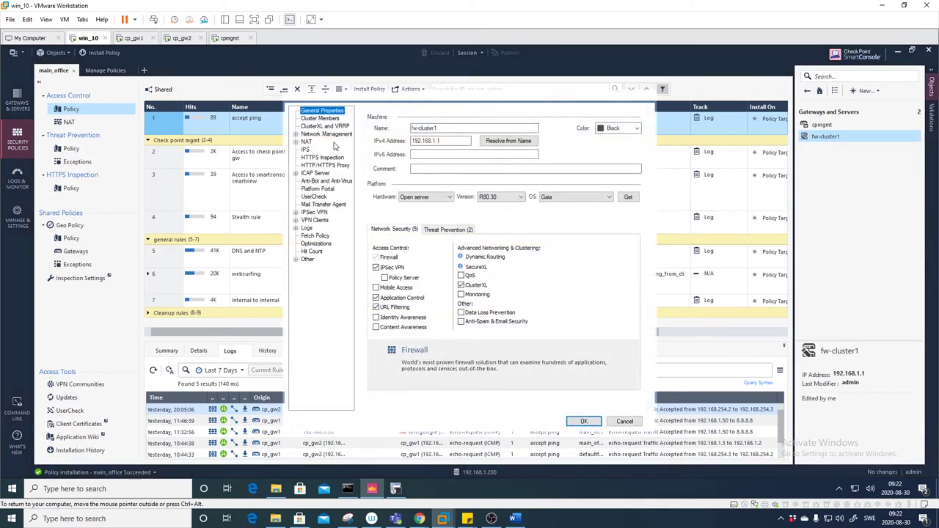
pyautogui.click(320, 119)
pyautogui.click(389, 152)
pyautogui.click(423, 205)
pyautogui.click(386, 275)
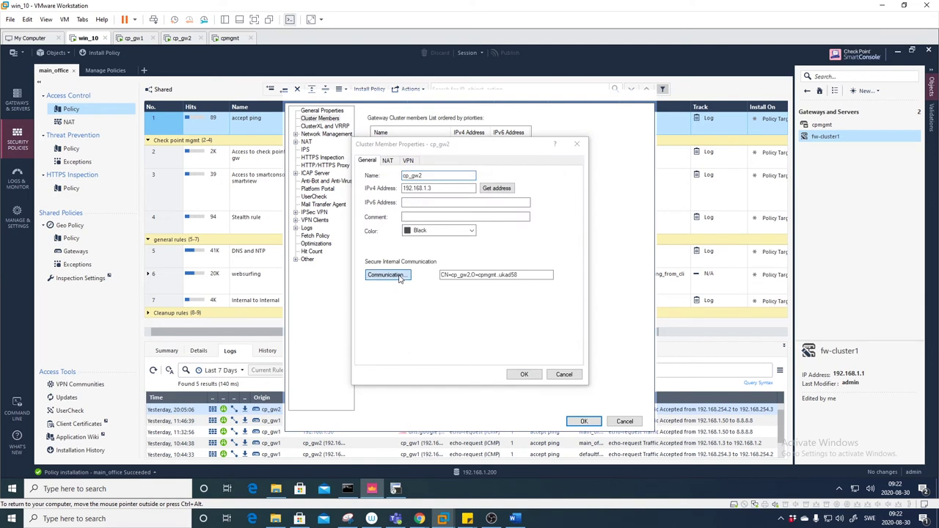
pyautogui.click(520, 321)
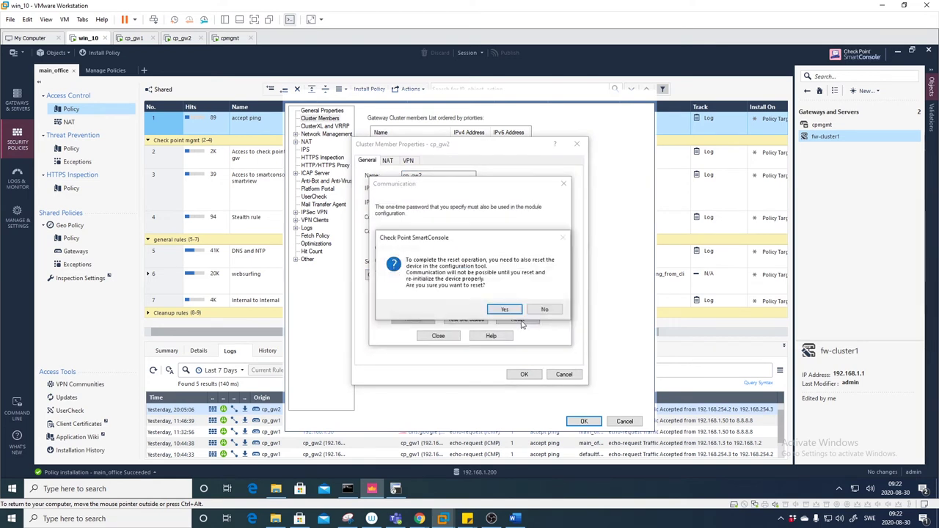
pyautogui.click(504, 310)
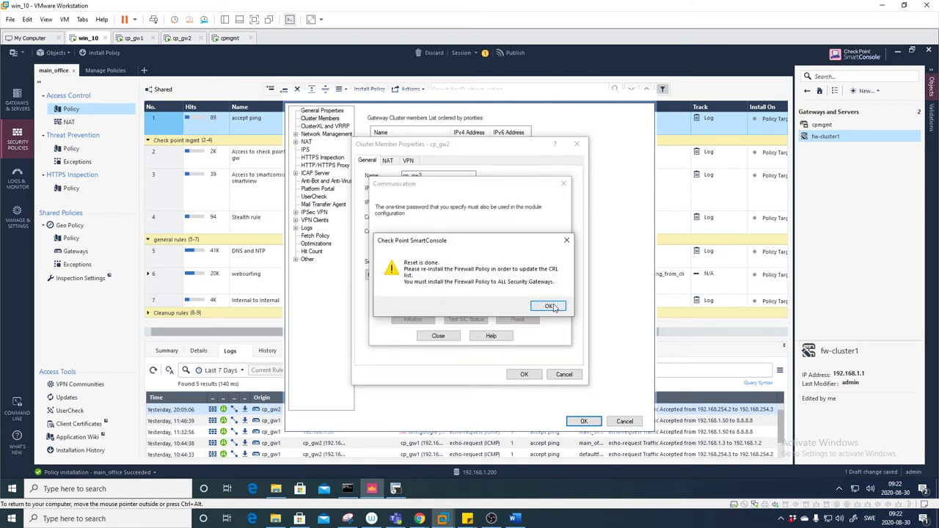
pyautogui.click(548, 307)
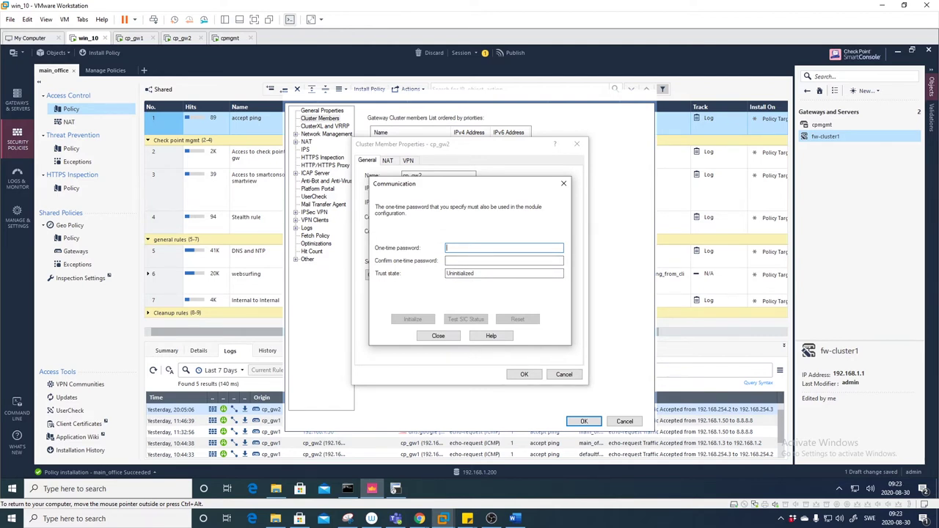
# Enter a one-time password, initialize, dismiss 'Failed to connect', and read 'Initialized but trust not established'
pyautogui.press('Tab')
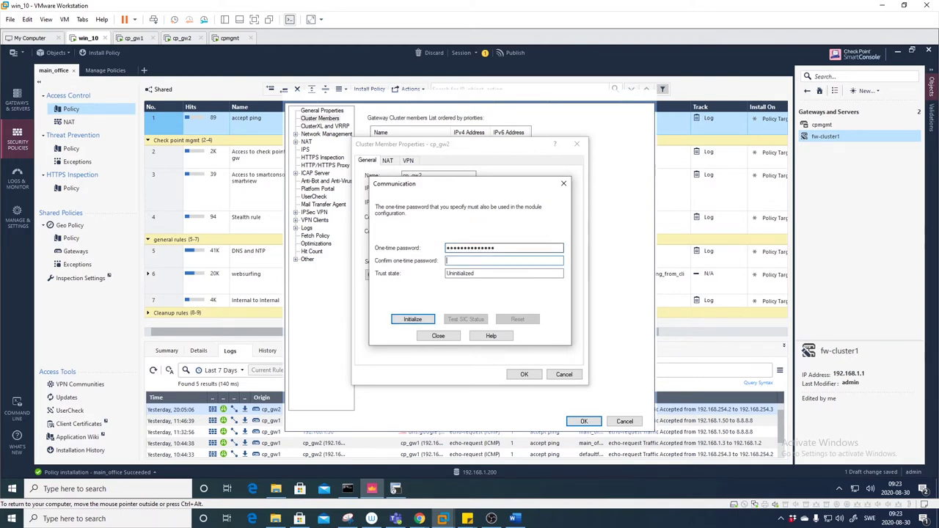
pyautogui.click(415, 320)
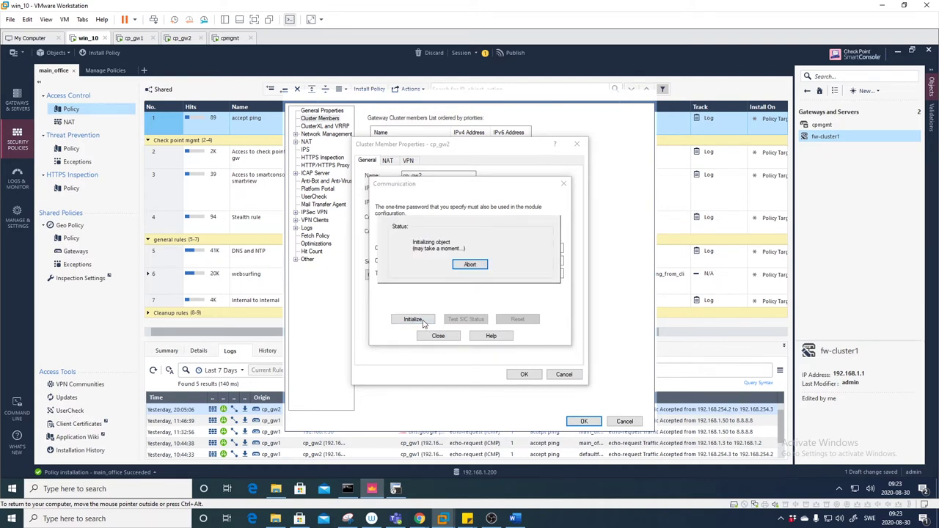
pyautogui.moveTo(481, 242); pyautogui.dragTo(361, 192)
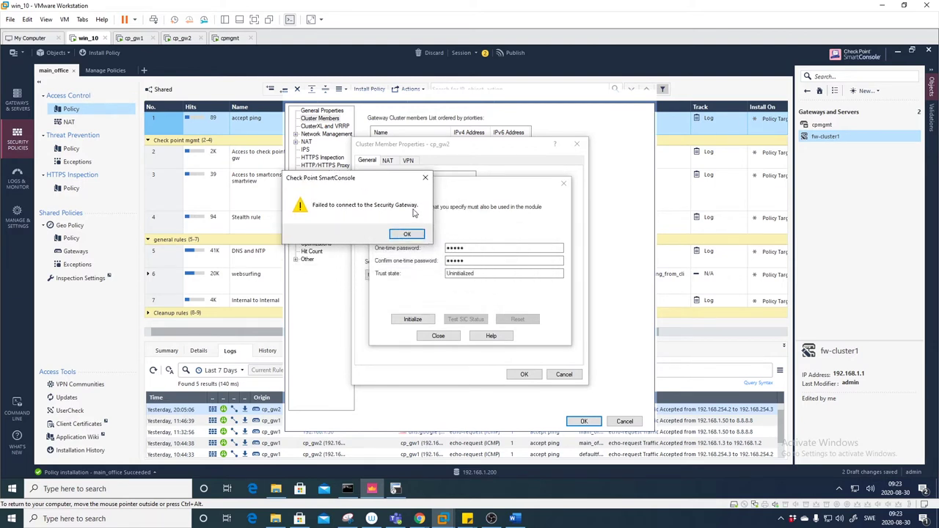
pyautogui.click(407, 234)
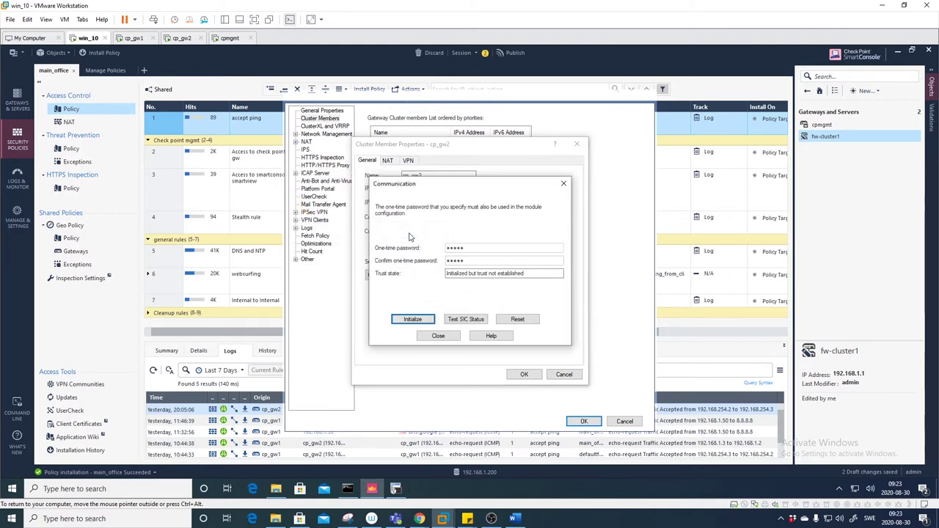
pyautogui.moveTo(446, 273); pyautogui.dragTo(526, 273)
pyautogui.click(484, 273)
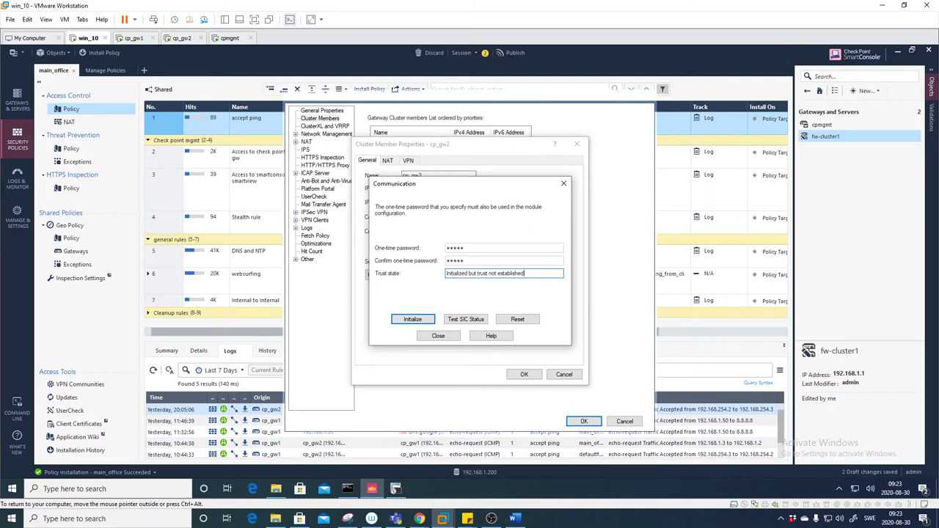
pyautogui.moveTo(524, 273); pyautogui.dragTo(429, 277)
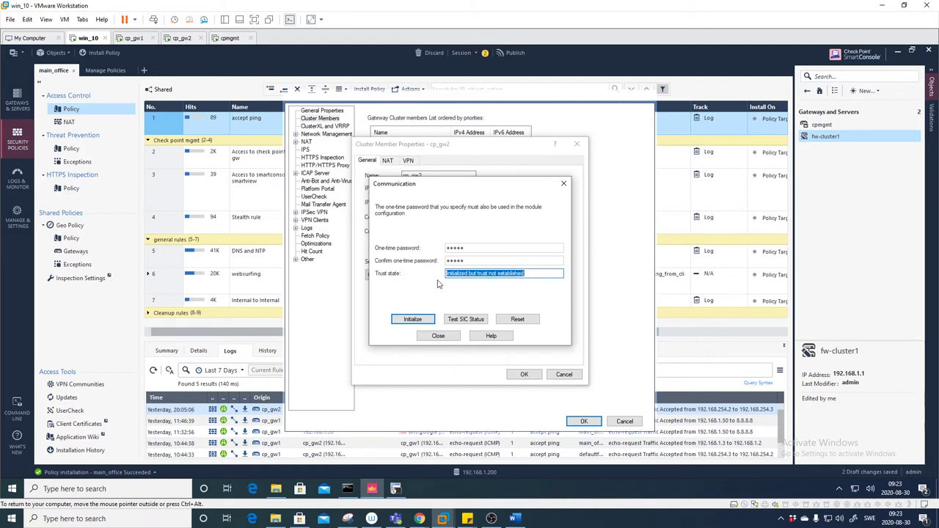
pyautogui.click(396, 489)
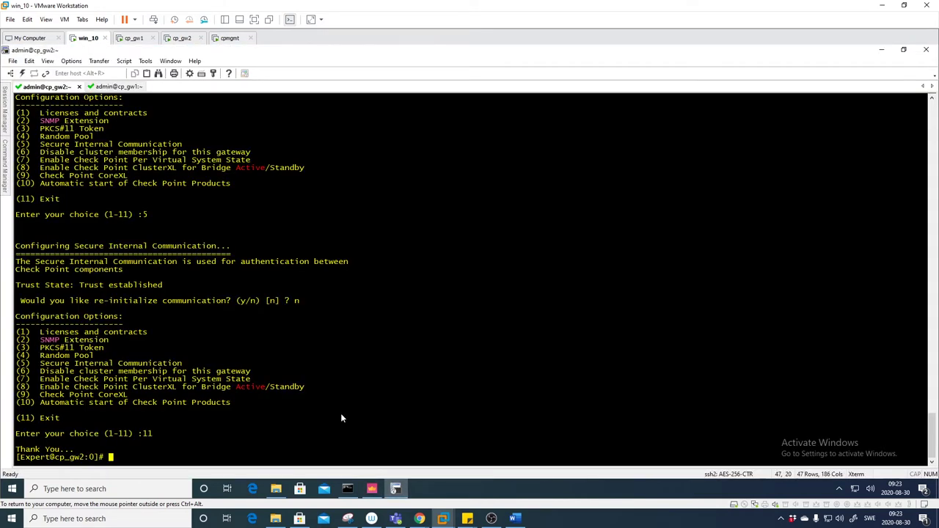
pyautogui.write('cpconfig')
pyautogui.press('Return')
pyautogui.write('5')
pyautogui.press('Return')
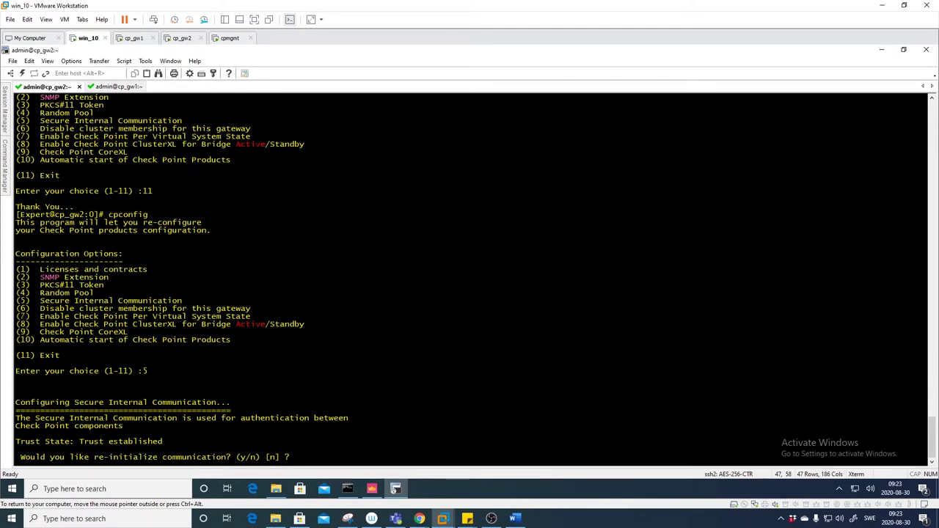
pyautogui.press('Return')
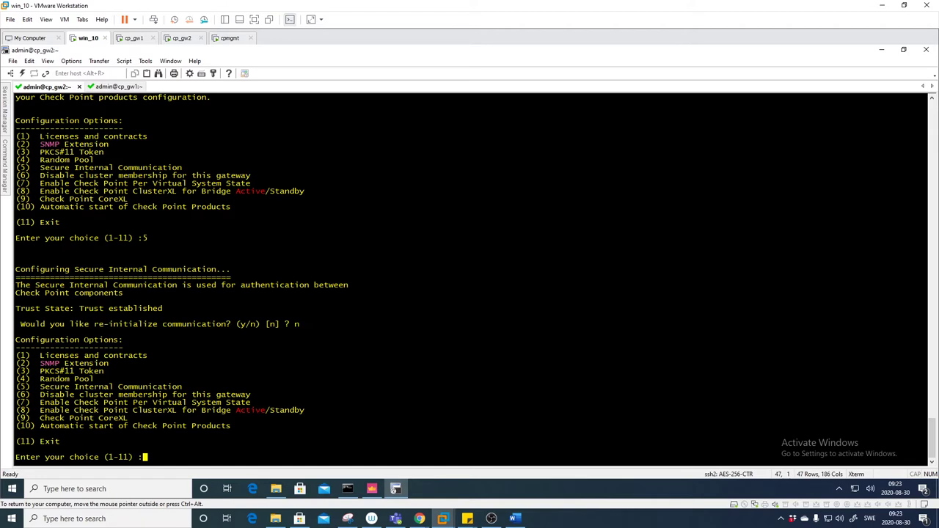
pyautogui.write('11')
pyautogui.press('Return')
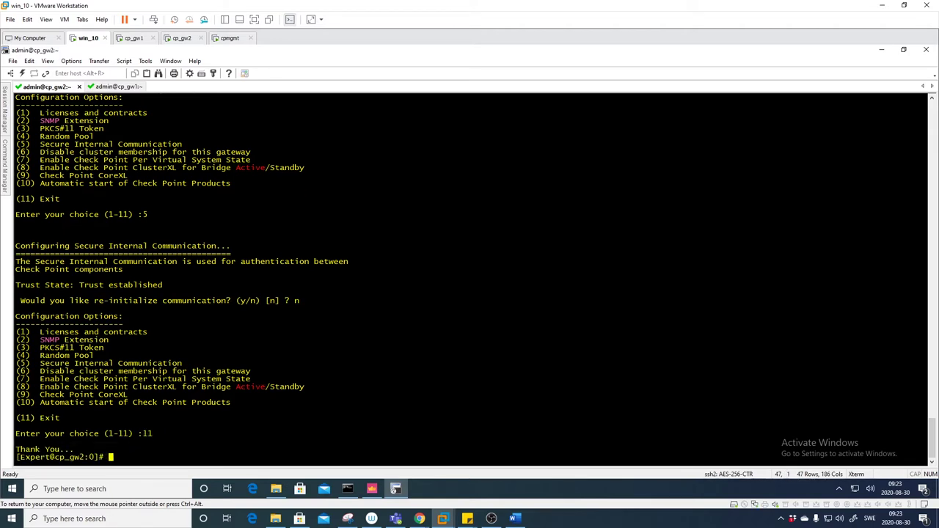
pyautogui.click(372, 489)
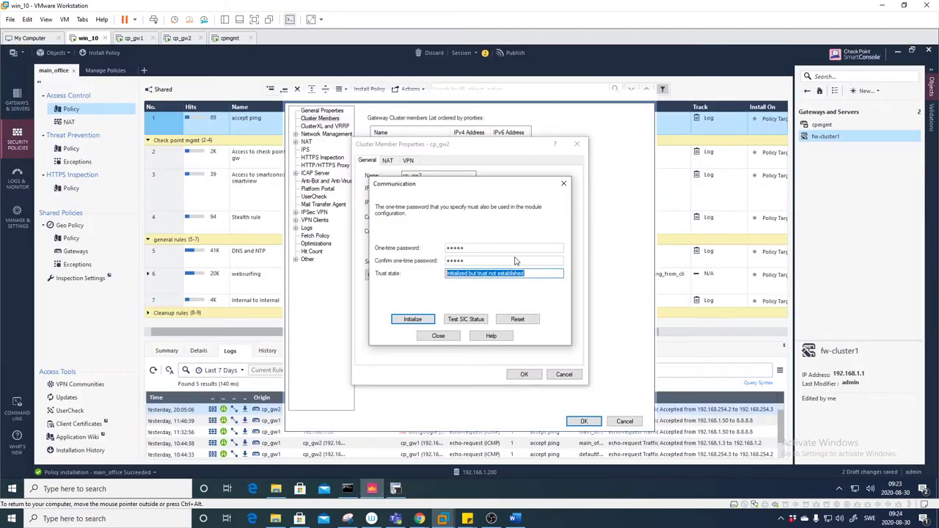
# Close the Communication, cp_gw2 member and fw-cluster1 dialogs with OK, then publish the 3 draft changes
pyautogui.click(439, 336)
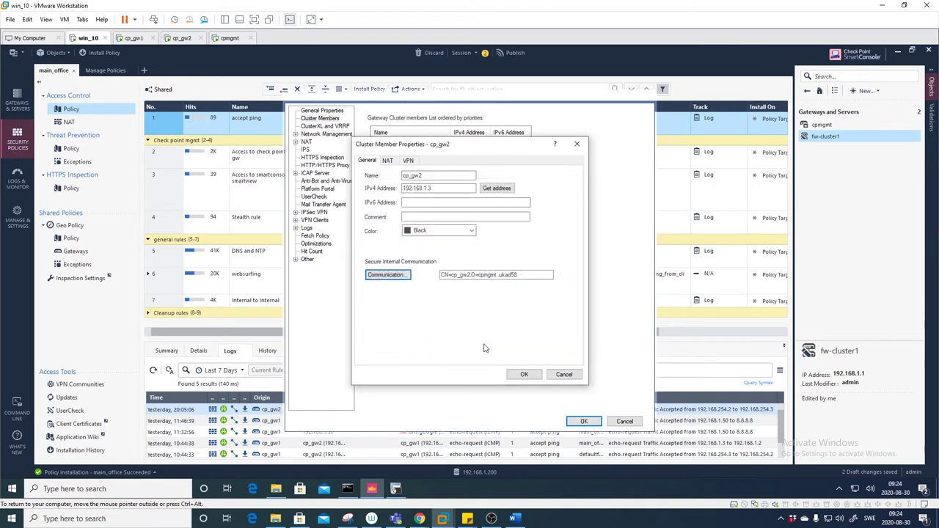
pyautogui.click(524, 374)
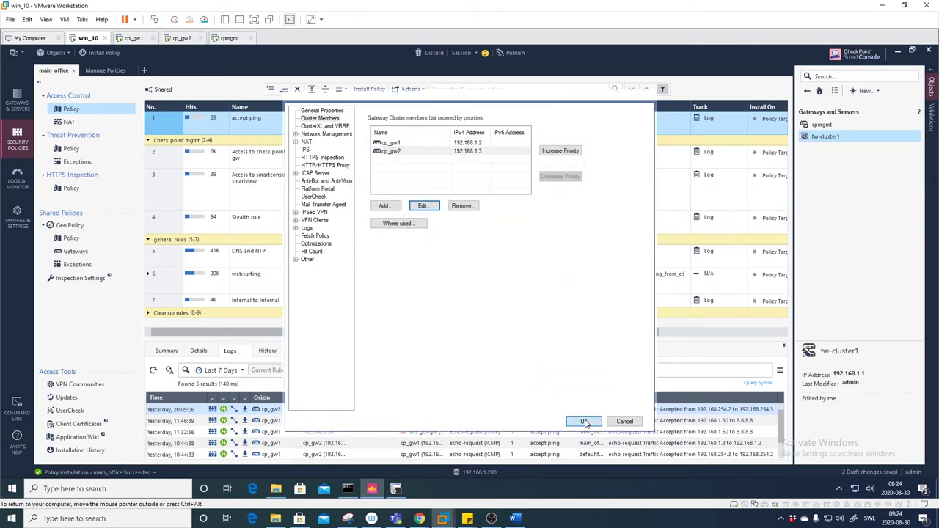
pyautogui.click(584, 421)
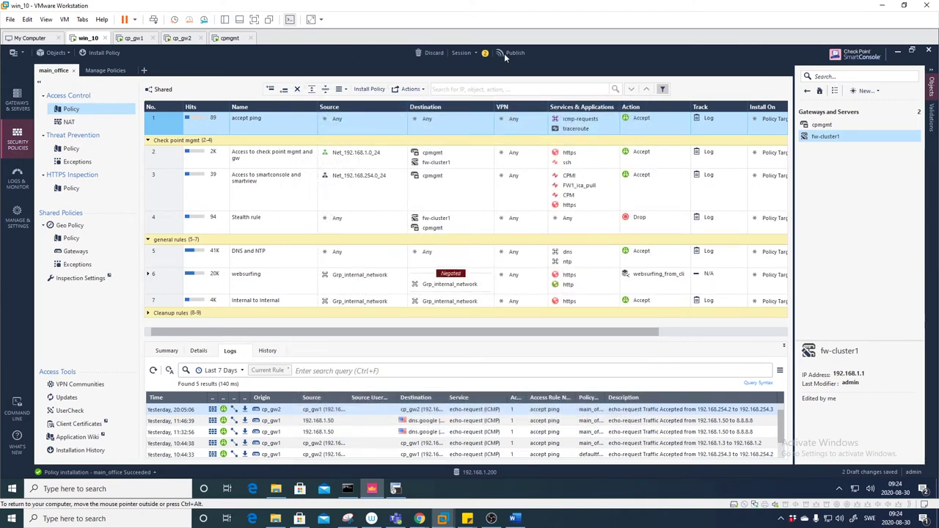
pyautogui.click(504, 53)
pyautogui.click(517, 333)
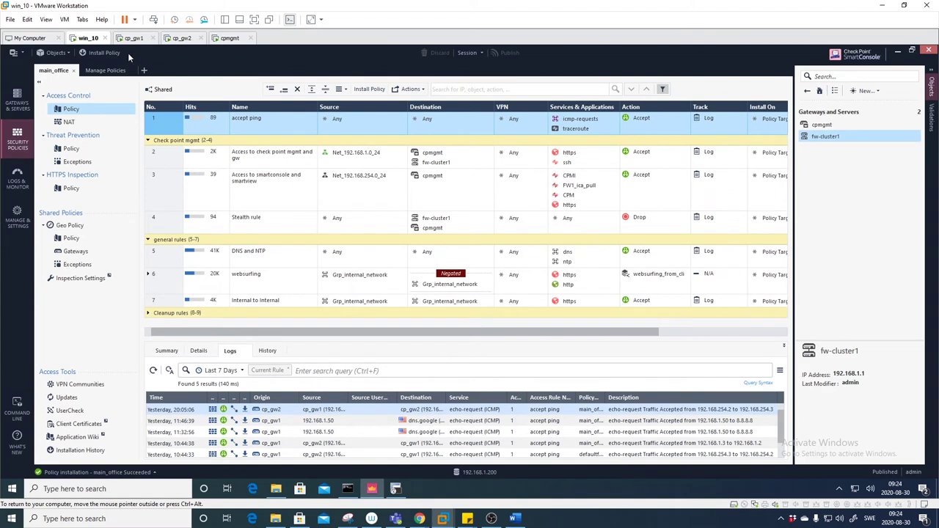
# Install main_office on fw-cluster1 and open the task details, expanding fw-cluster1's Access Control result
pyautogui.click(100, 53)
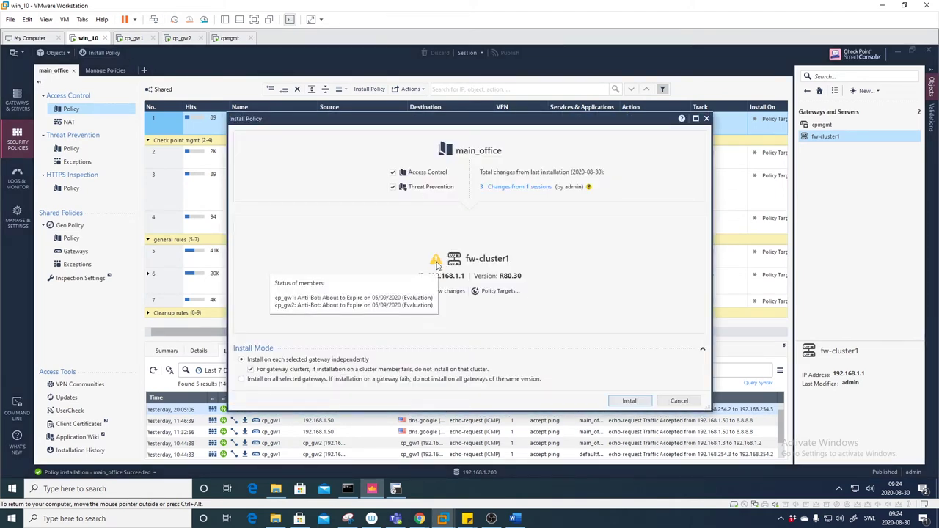
pyautogui.click(631, 401)
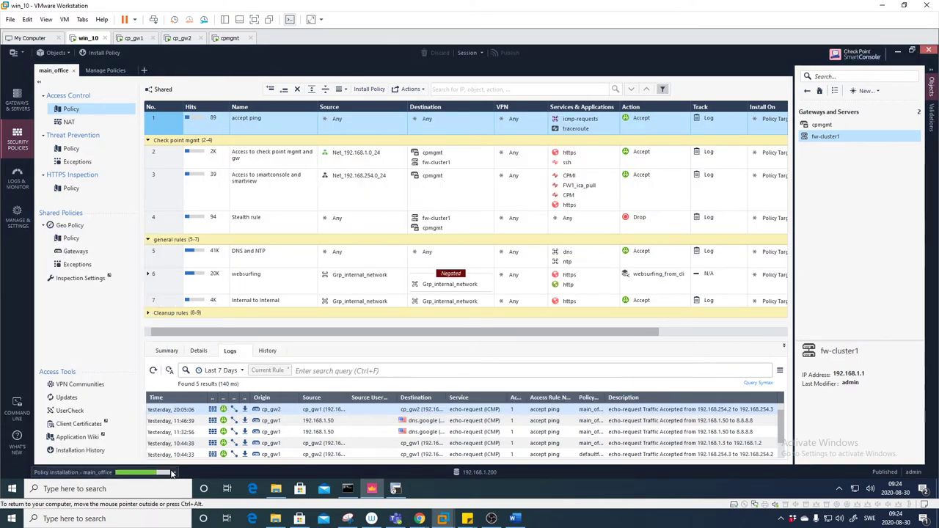
pyautogui.click(102, 471)
pyautogui.click(166, 301)
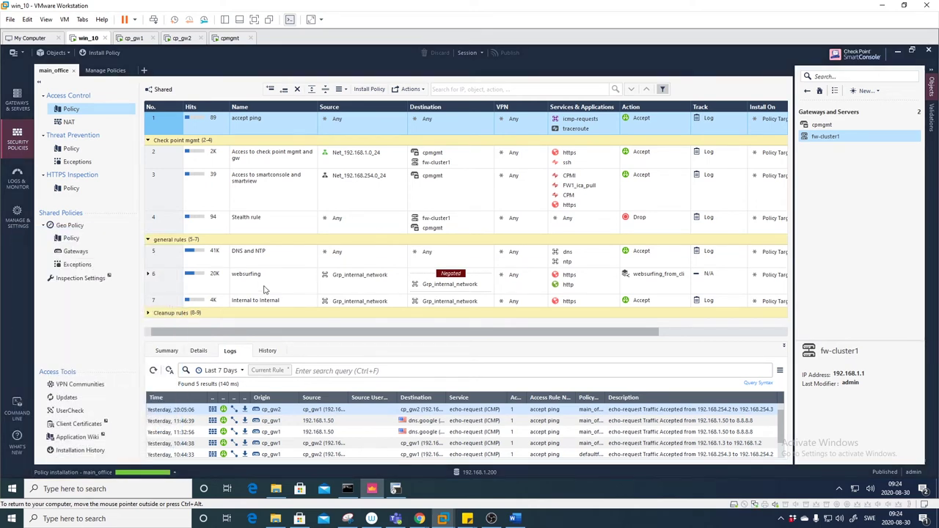
pyautogui.click(506, 300)
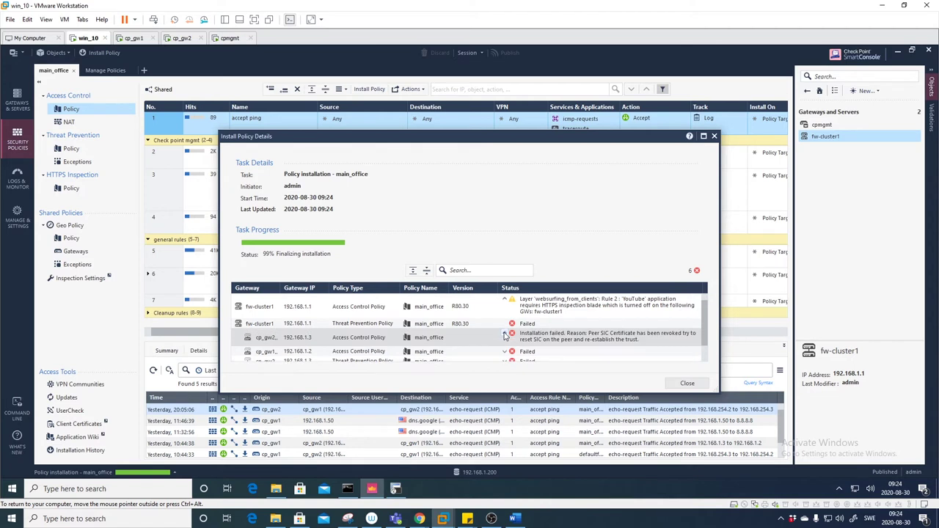
# Expand cp_gw2's failure reason and cp_gw1's Access Control Policy result in the installation details
pyautogui.click(505, 334)
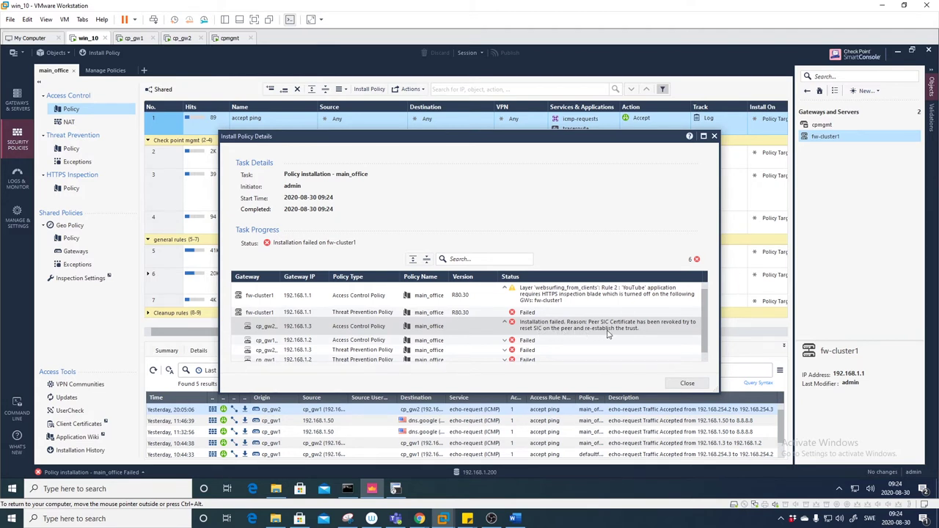
pyautogui.click(504, 339)
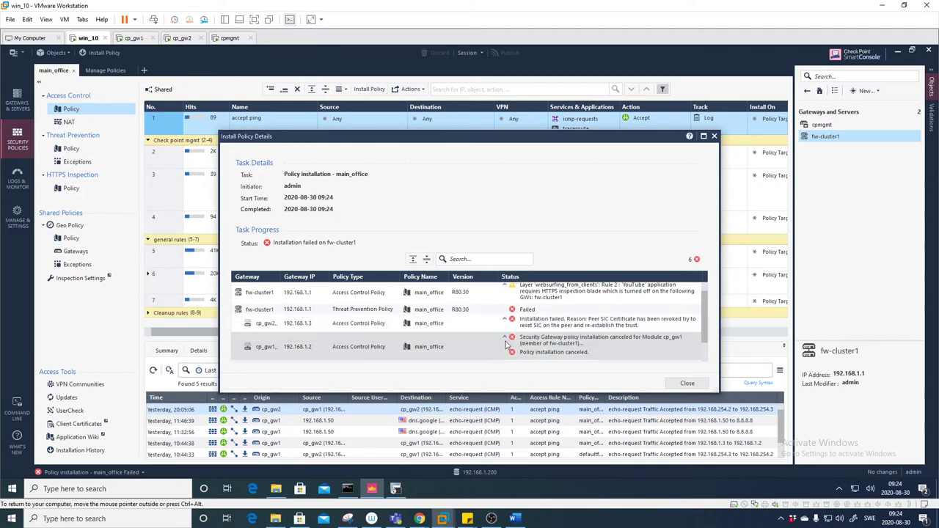
pyautogui.scroll(-1, 513, 345)
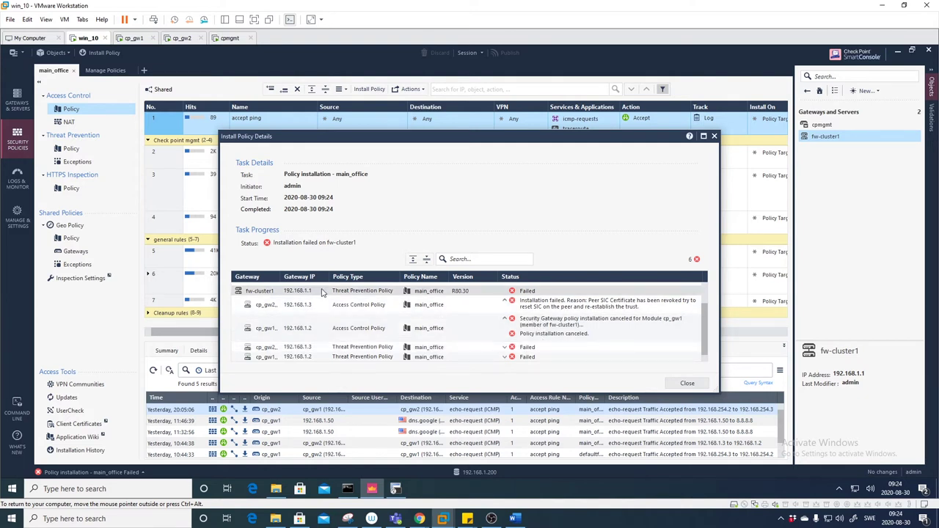
pyautogui.moveTo(281, 277); pyautogui.dragTo(304, 277)
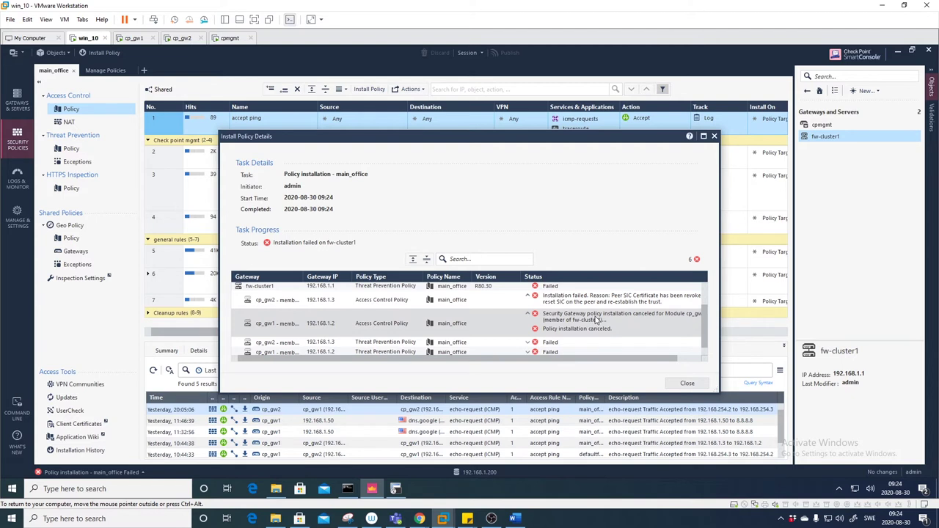
pyautogui.hscroll(1, 658, 327)
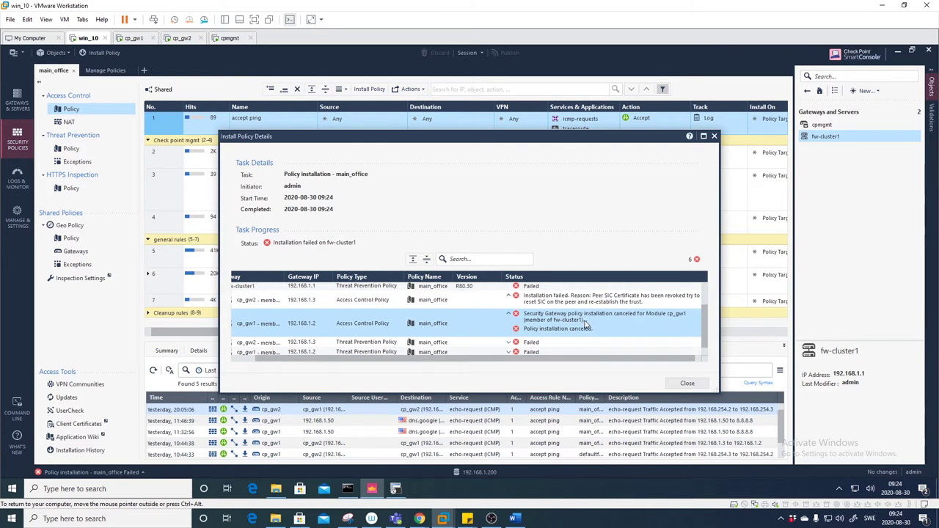
pyautogui.click(518, 316)
pyautogui.scroll(-1, 509, 333)
# Expand both Threat Prevention failure rows and select the cp_gw2 result row
pyautogui.click(508, 340)
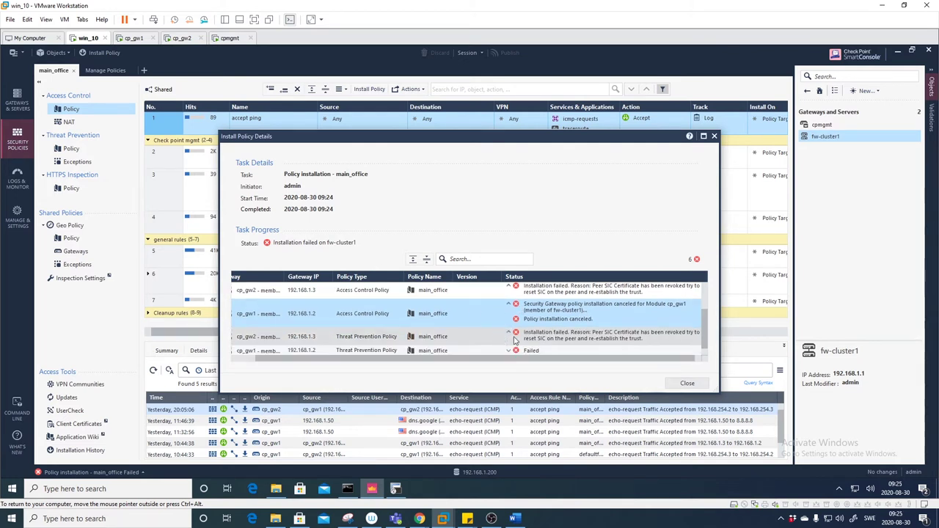
pyautogui.click(508, 350)
pyautogui.scroll(-1, 507, 341)
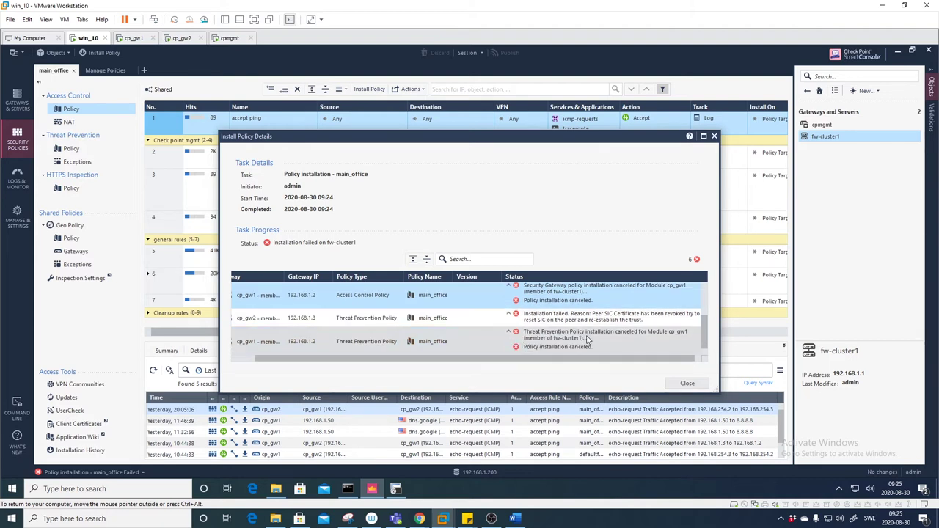
pyautogui.scroll(2, 582, 338)
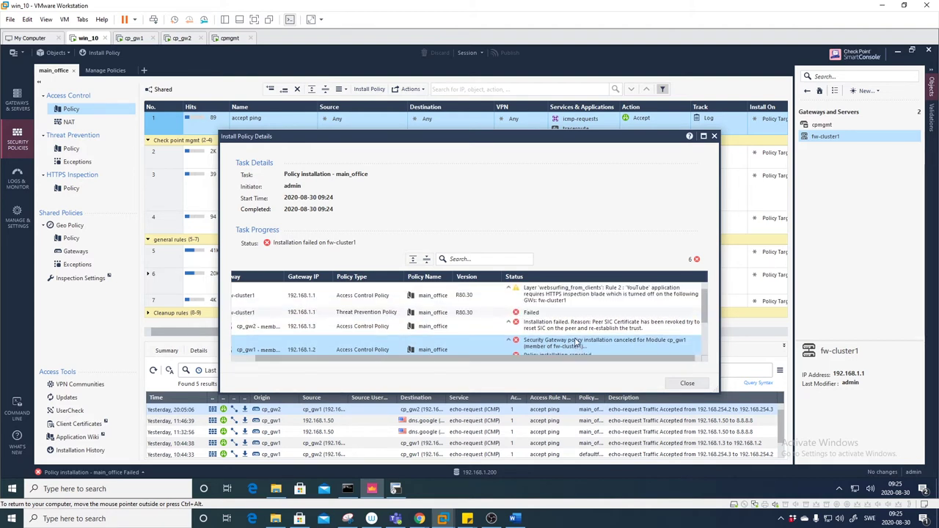
pyautogui.click(254, 359)
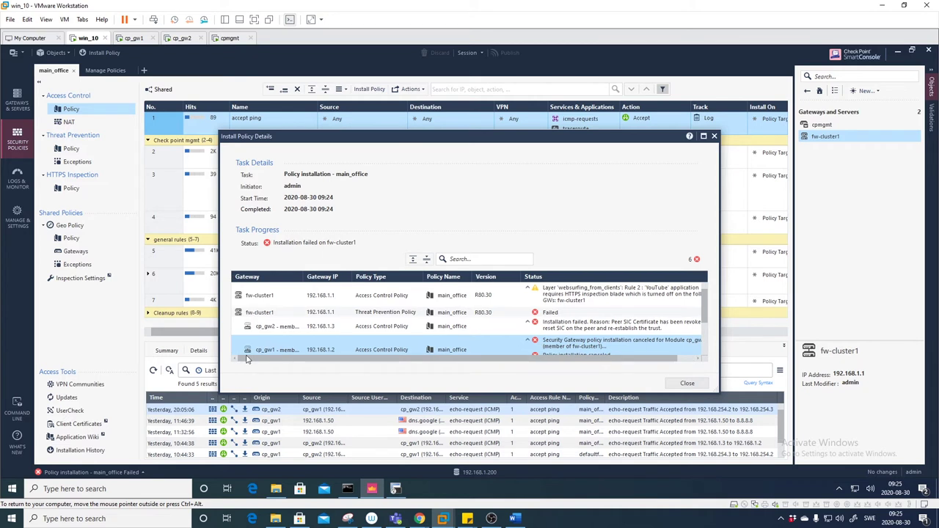
pyautogui.click(663, 327)
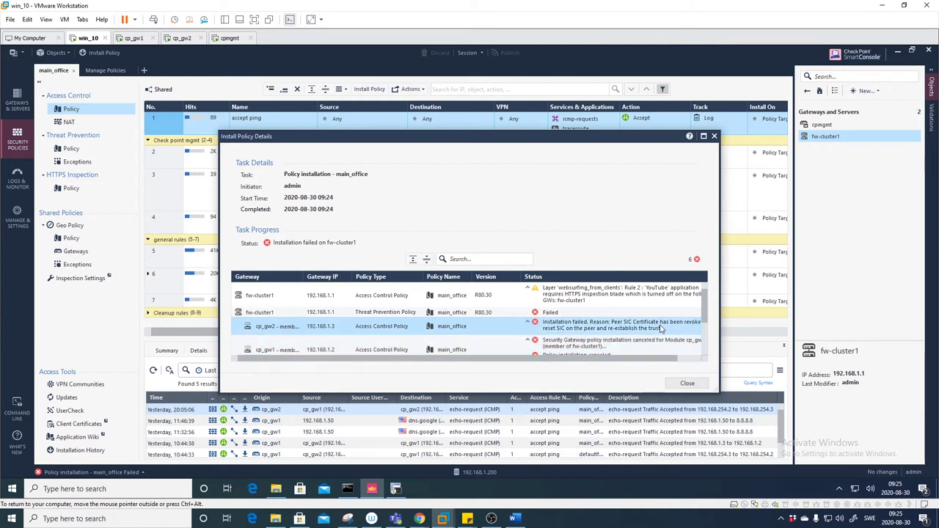
pyautogui.click(697, 359)
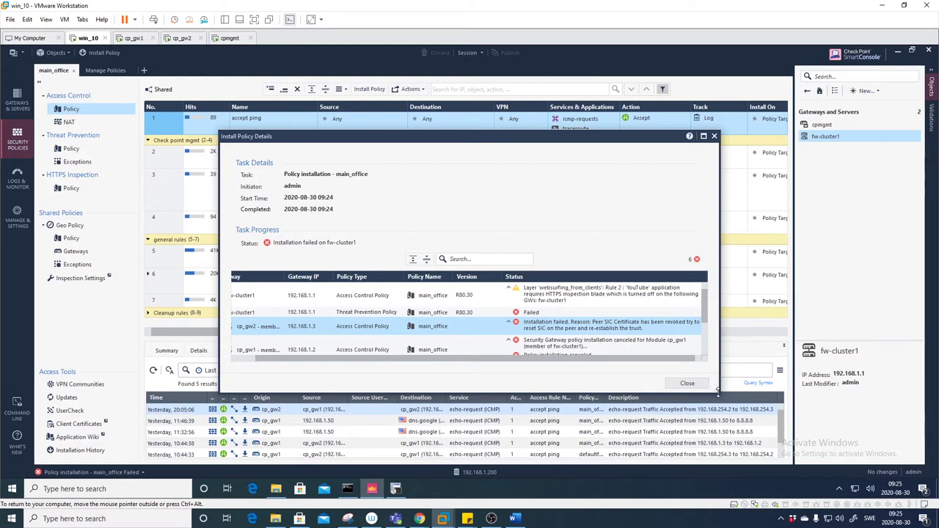
# Enlarge and reposition the details window, widen the Gateway column, then close the failed installation details
pyautogui.moveTo(718, 391); pyautogui.dragTo(891, 454)
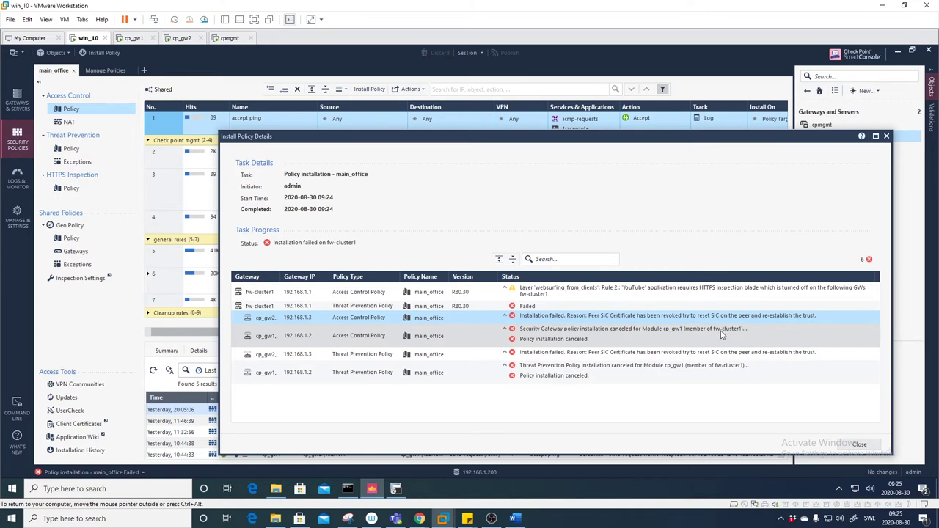
pyautogui.moveTo(612, 139); pyautogui.dragTo(488, 100)
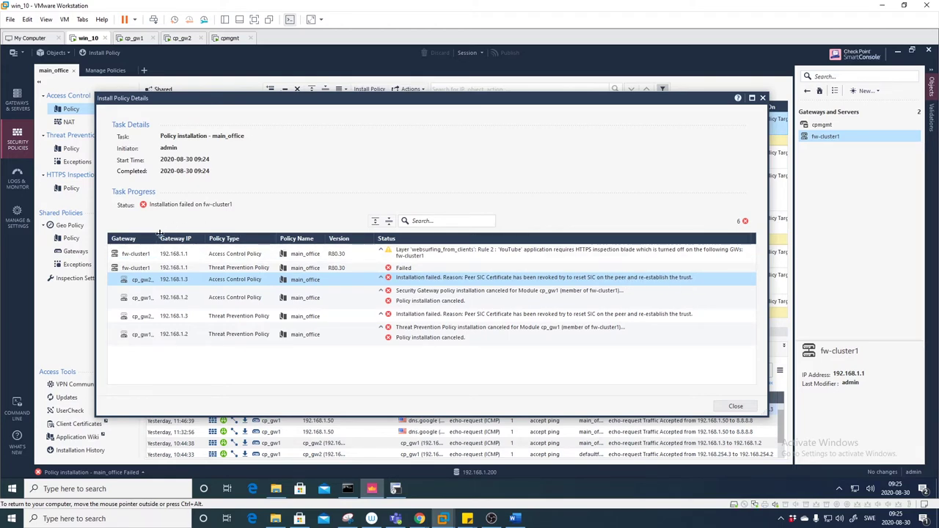
pyautogui.moveTo(160, 238); pyautogui.dragTo(232, 240)
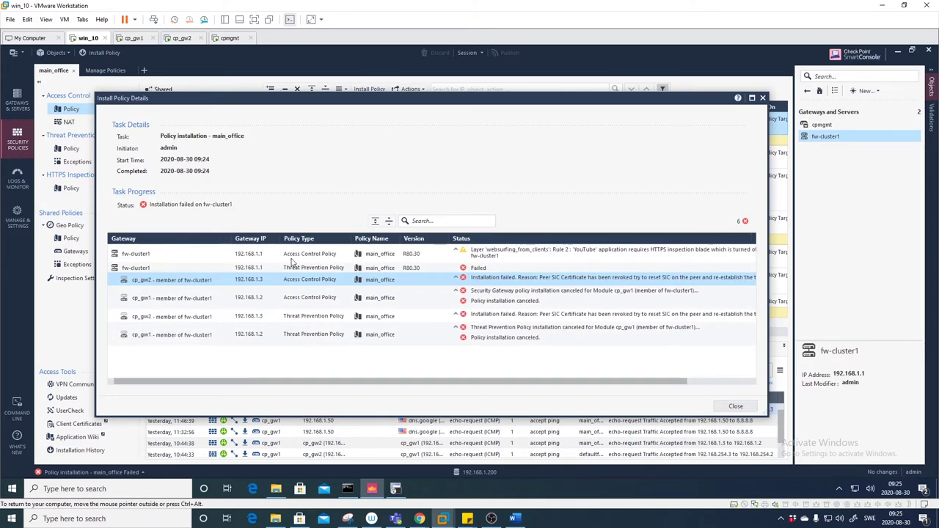
pyautogui.click(734, 407)
# In the cp_gw2 terminal, run cpconfig and choose option 5, Secure Internal Communication
pyautogui.click(395, 488)
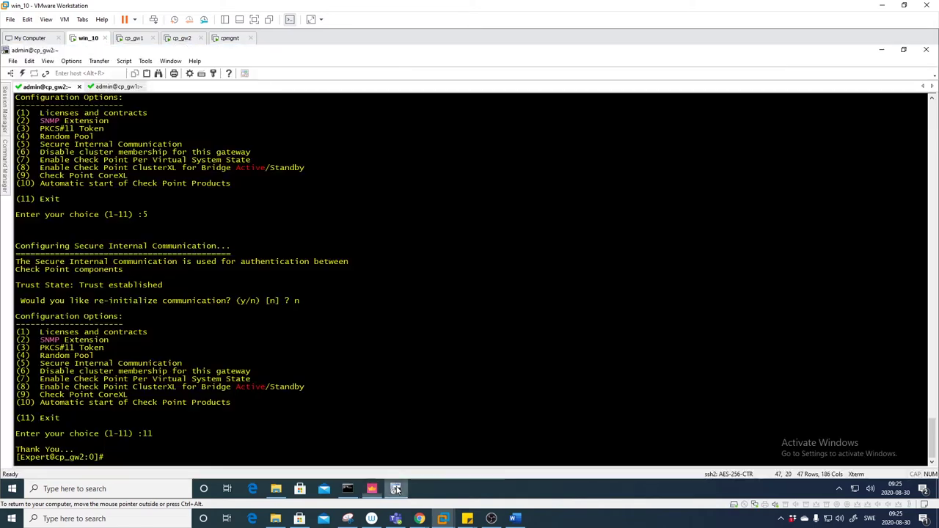
pyautogui.write('cpconfig')
pyautogui.press('Return')
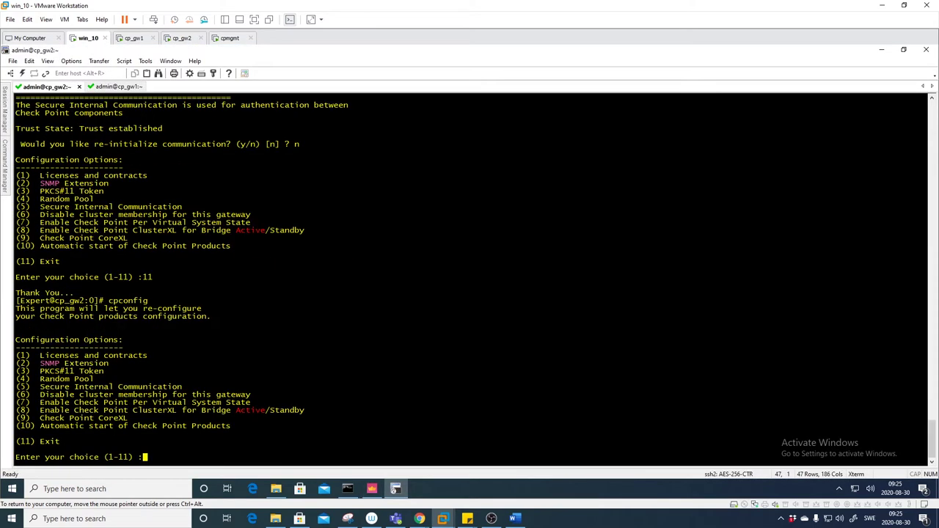
pyautogui.write('5')
pyautogui.press('Return')
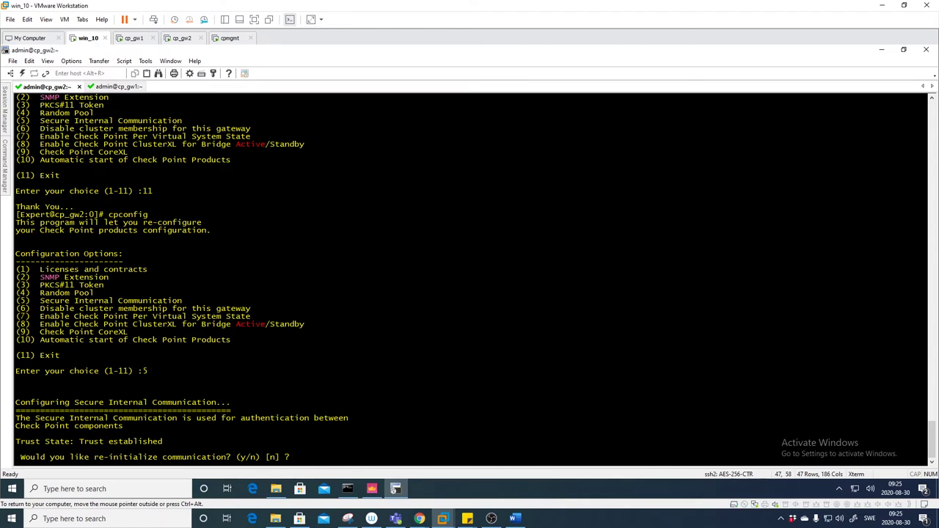
# Confirm the SIC reset, enter and retype the new activation key, then exit with option 11
pyautogui.write('y')
pyautogui.press('Return')
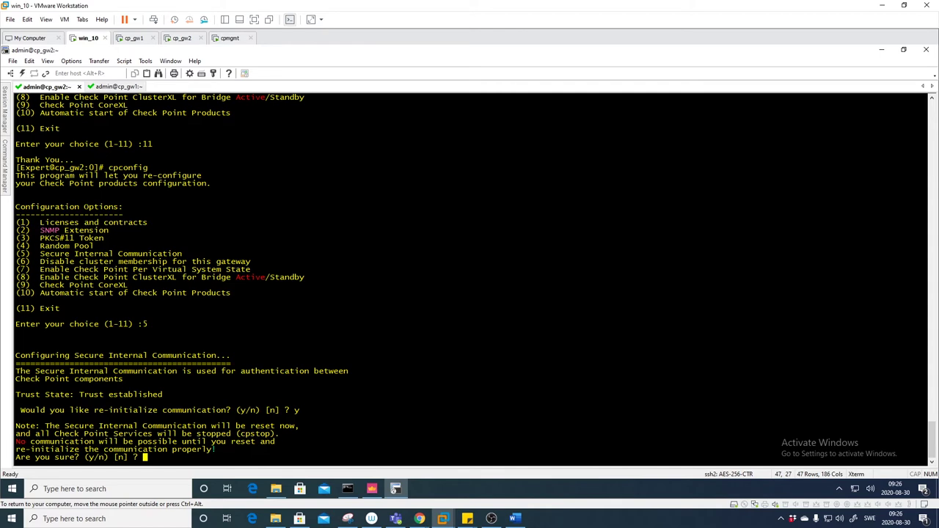
pyautogui.write('y')
pyautogui.press('Return')
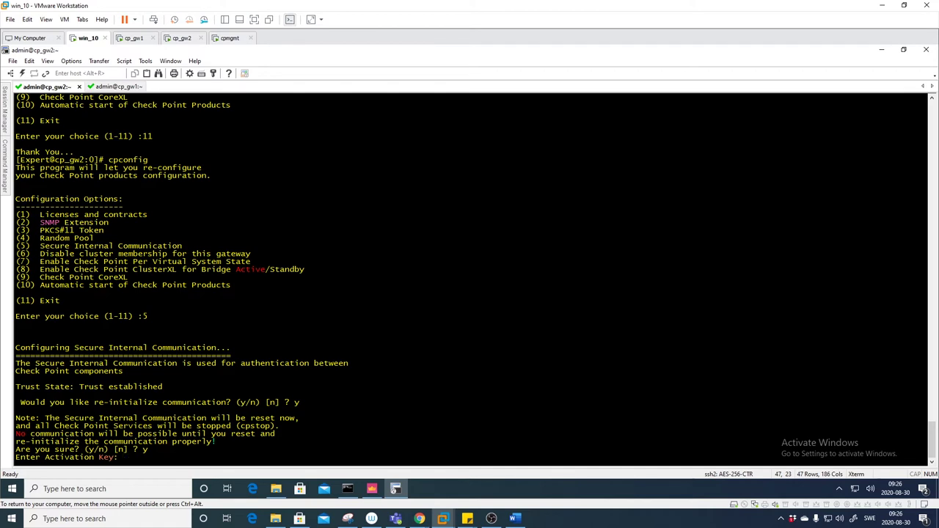
pyautogui.press('Return')
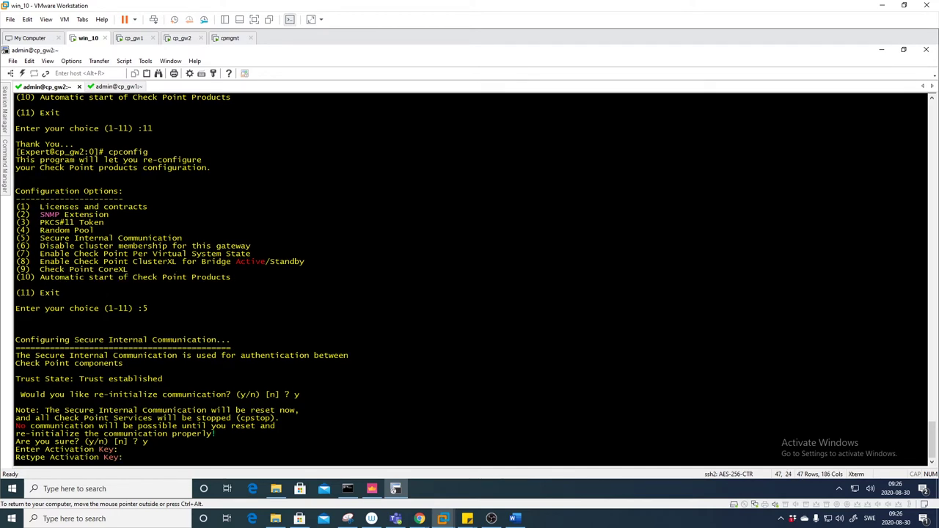
pyautogui.press('Return')
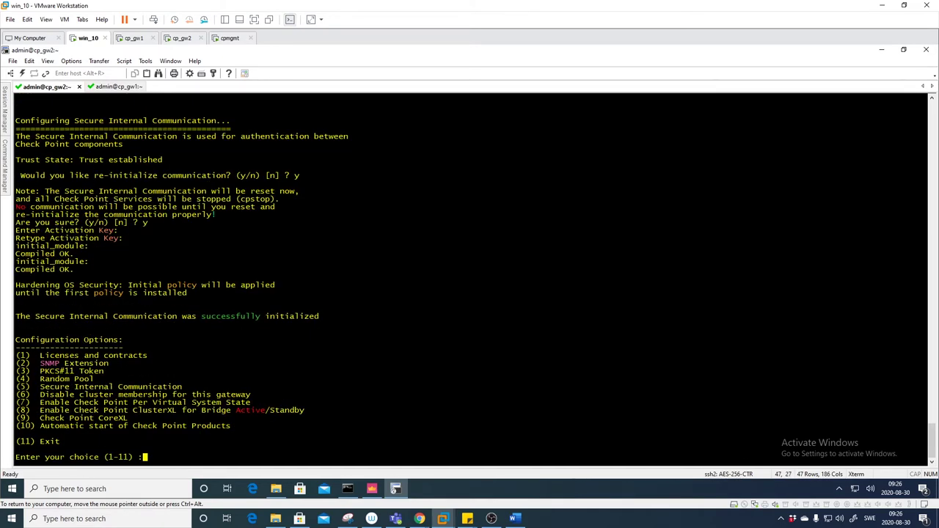
pyautogui.write('11')
pyautogui.press('Return')
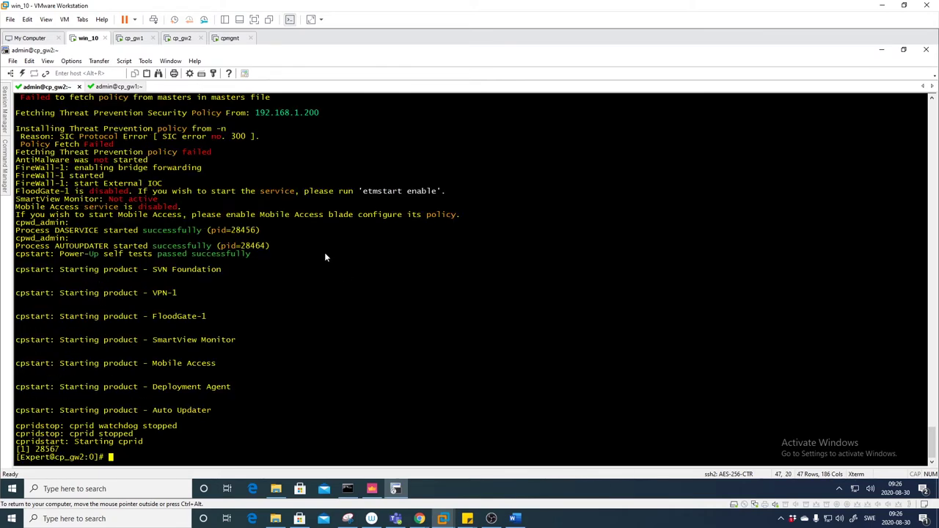
# Find the InitialPolicy installation line and run cpstat fw to show cp_gw2's installed policy
pyautogui.scroll(4, 324, 256)
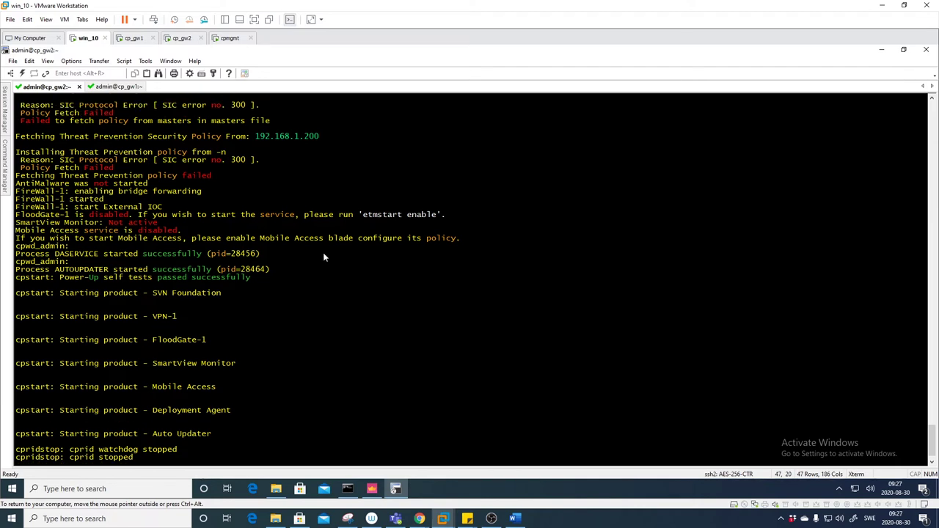
pyautogui.scroll(1, 324, 257)
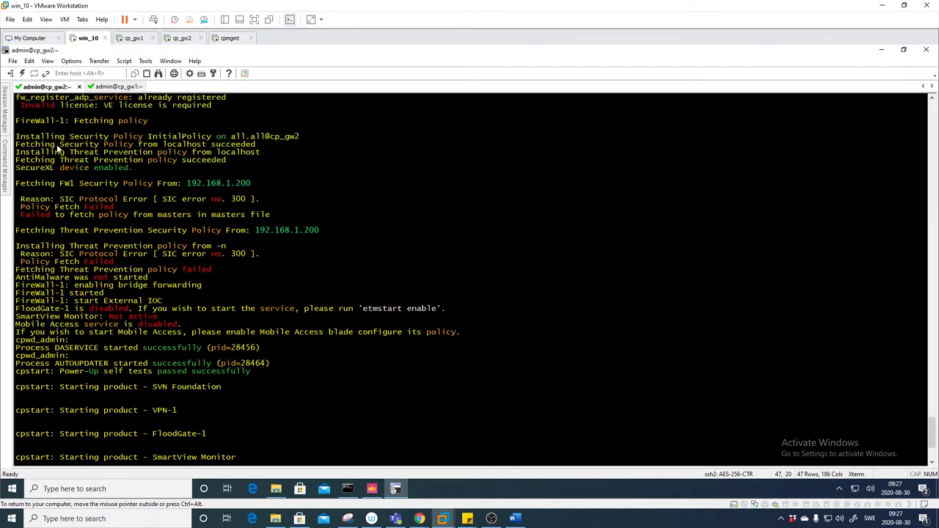
pyautogui.moveTo(16, 137); pyautogui.dragTo(299, 140)
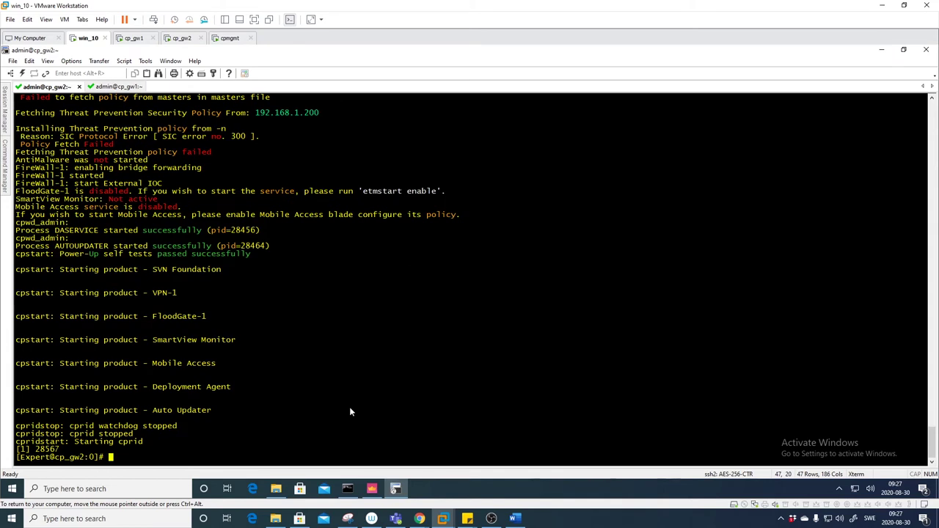
pyautogui.write('fwstat')
pyautogui.press('Return')
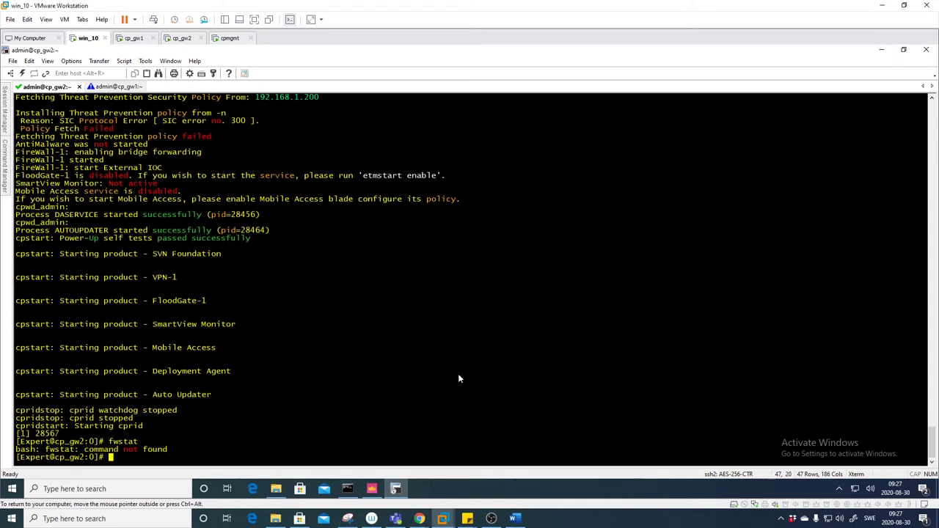
pyautogui.write('cpstat fw')
pyautogui.press('Return')
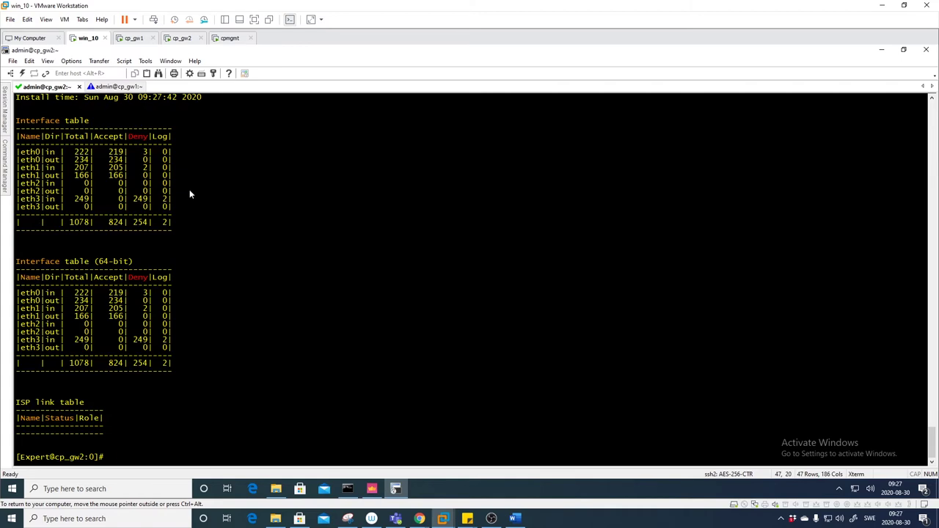
# Review the cpstat fw output, then open the fw-cluster1 cluster properties in SmartConsole
pyautogui.scroll(2, 189, 193)
pyautogui.moveTo(84, 137); pyautogui.dragTo(132, 135)
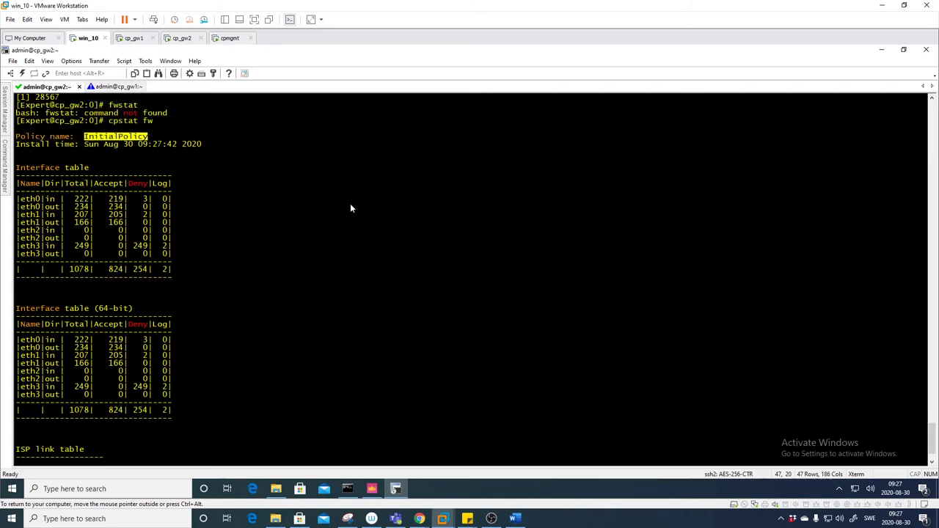
pyautogui.scroll(-2, 350, 208)
pyautogui.click(372, 488)
pyautogui.moveTo(824, 142); pyautogui.dragTo(781, 152)
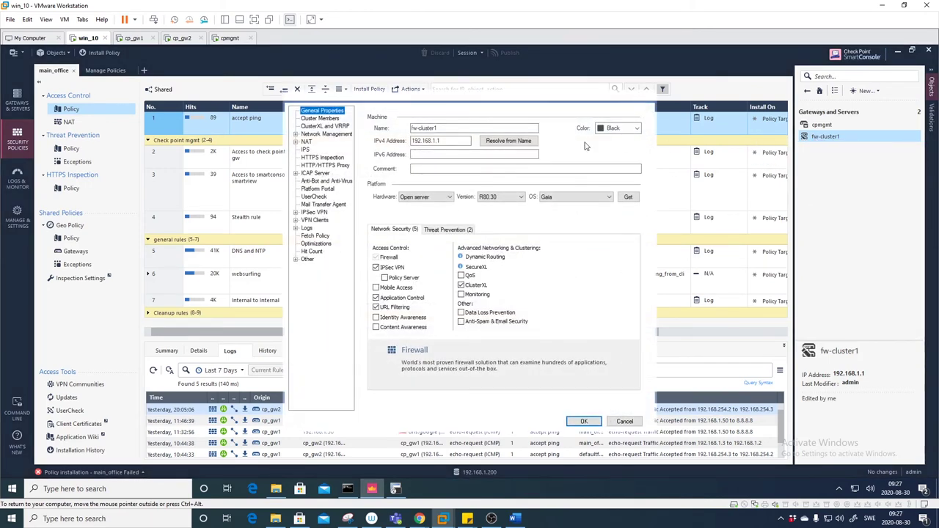
# Open cluster member cp_gw2's Communication settings and test SIC, which reports Not Communicating
pyautogui.click(321, 119)
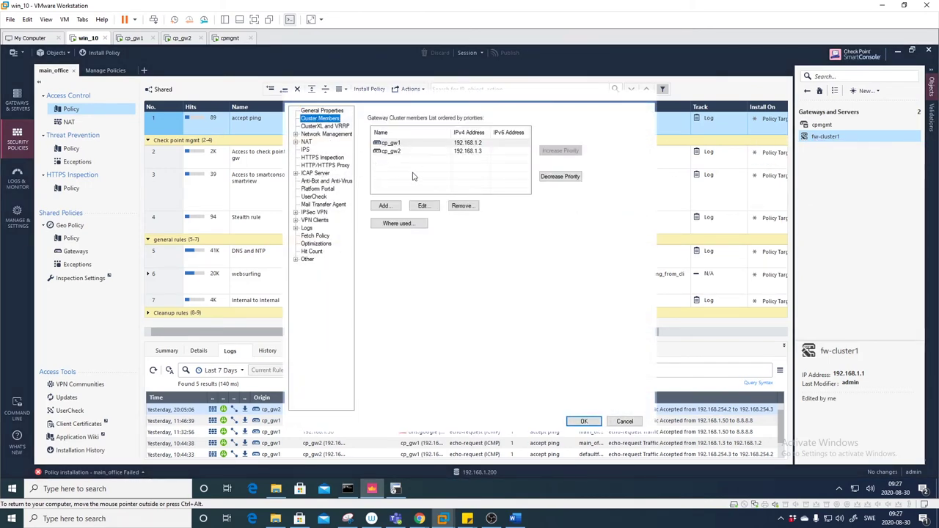
pyautogui.doubleClick(403, 152)
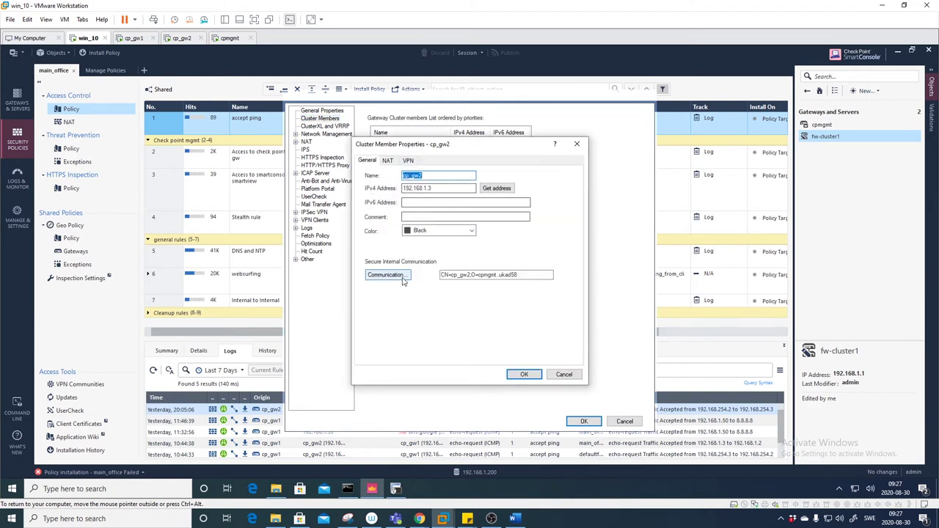
pyautogui.click(388, 274)
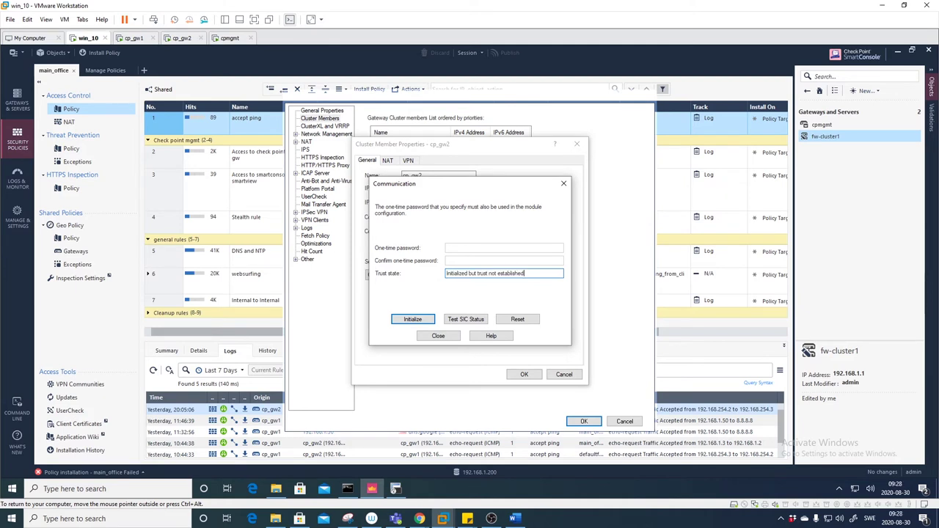
pyautogui.click(467, 320)
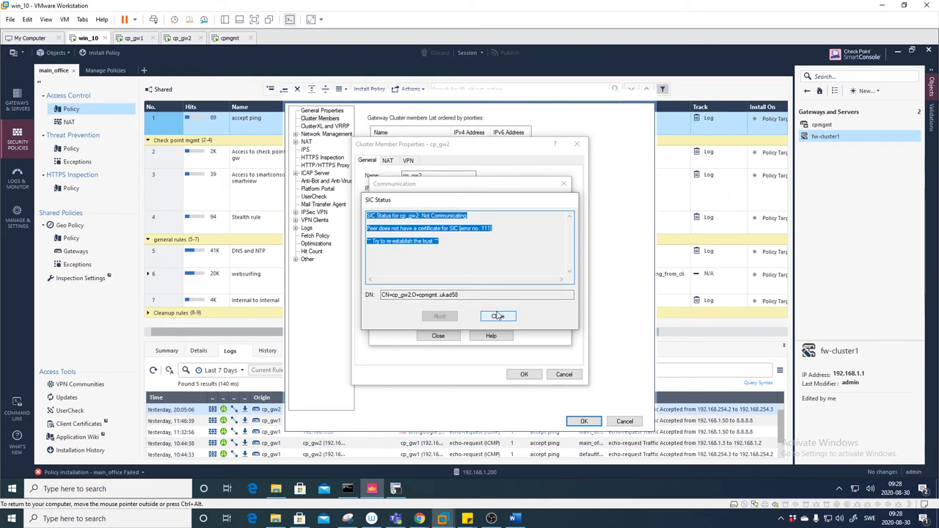
pyautogui.click(497, 316)
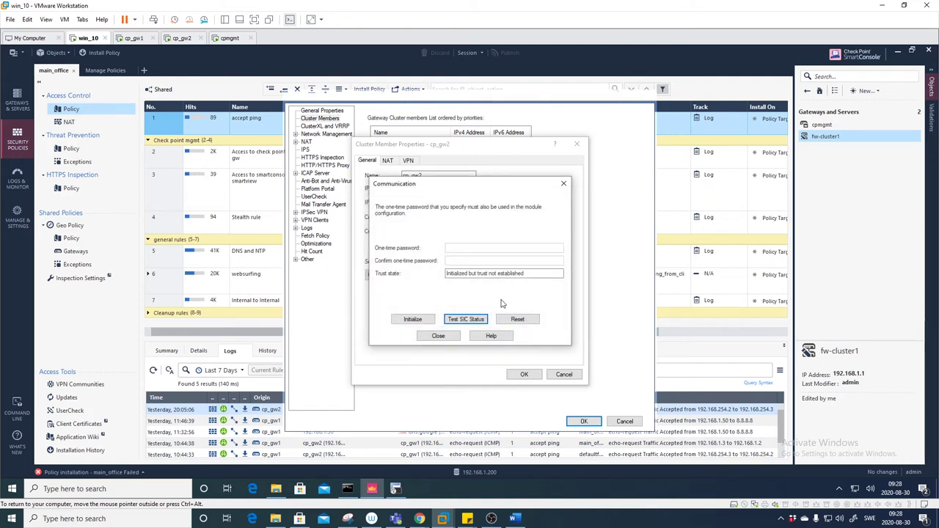
# Initialize trust with cp_gw2, retest to get Communicating with Trust established, and close
pyautogui.click(412, 319)
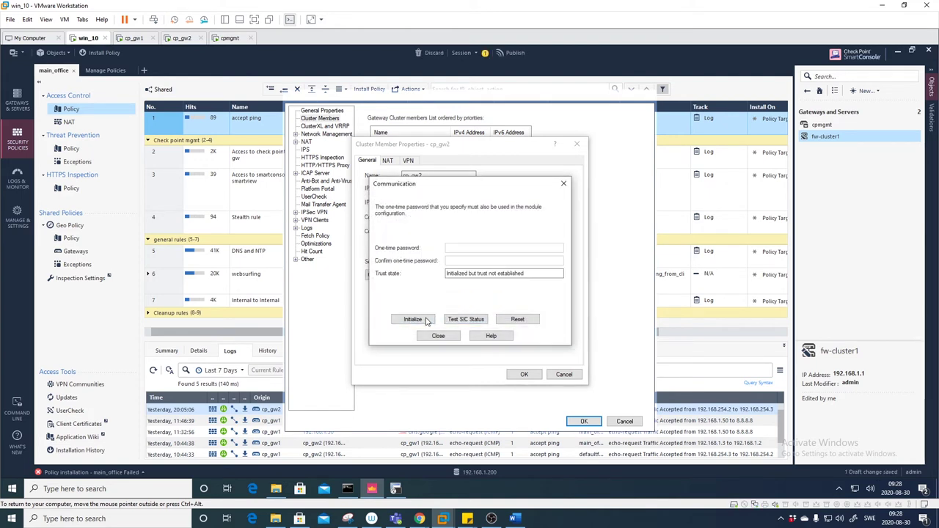
pyautogui.moveTo(508, 274); pyautogui.dragTo(415, 279)
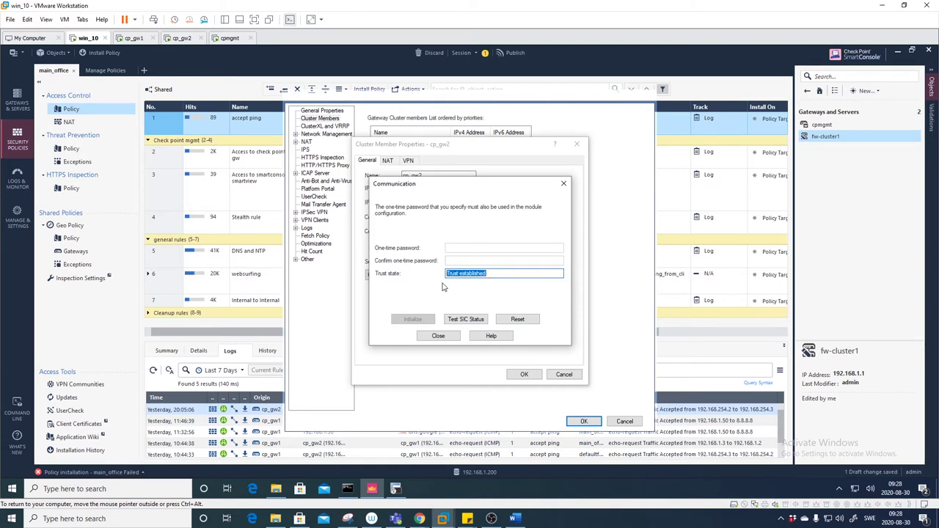
pyautogui.click(464, 319)
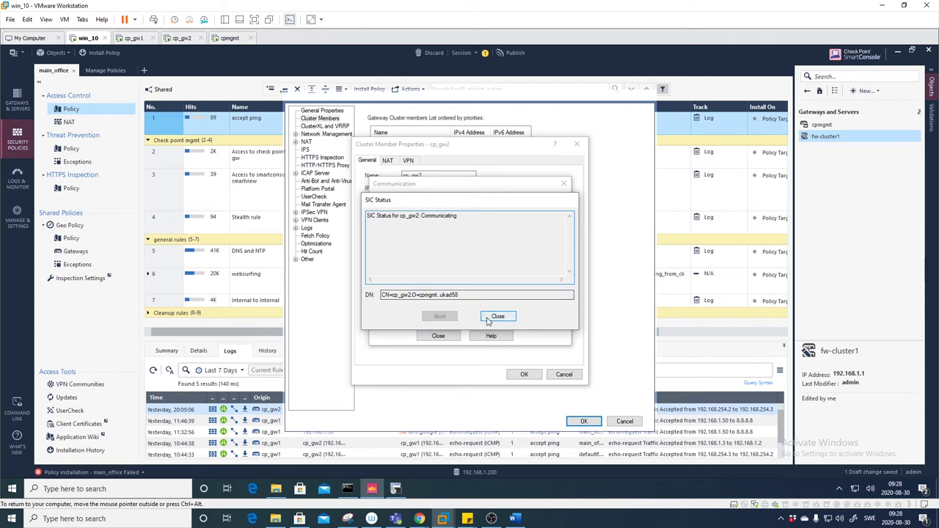
pyautogui.click(498, 316)
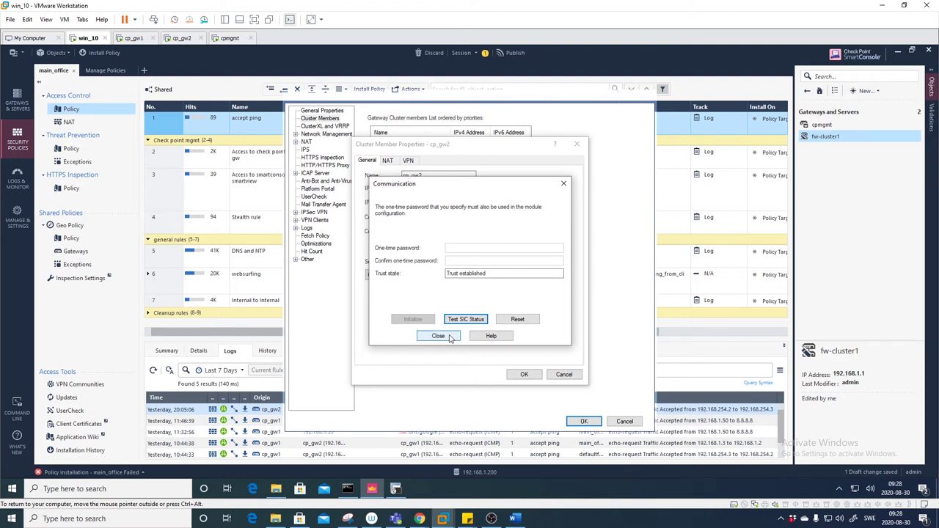
pyautogui.moveTo(484, 275); pyautogui.dragTo(435, 285)
pyautogui.click(439, 335)
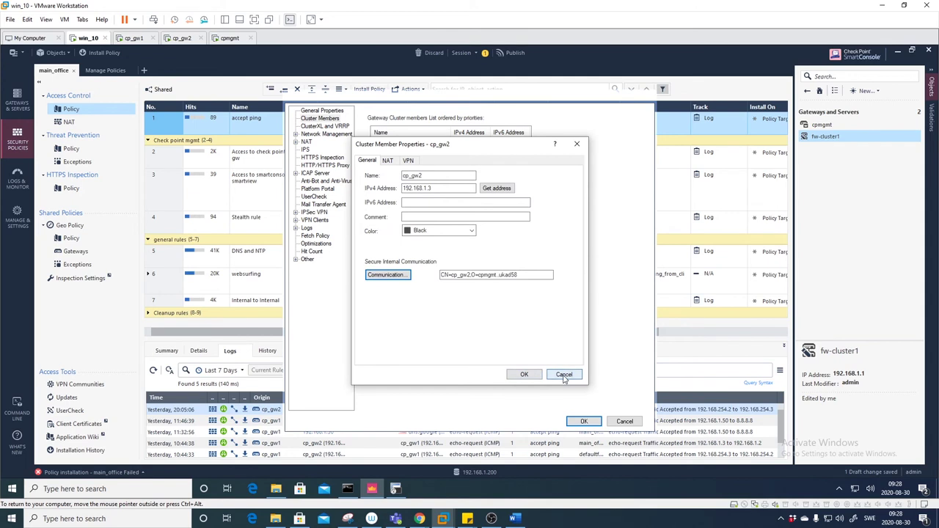
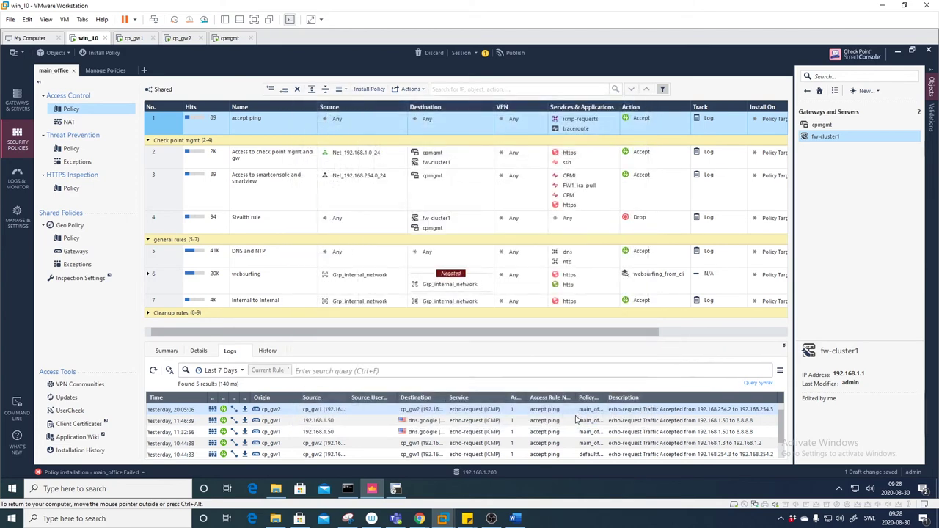
# Publish the session changes and rerun cpstat fw on cp_gw2 to refresh the counters
pyautogui.click(515, 54)
pyautogui.click(514, 332)
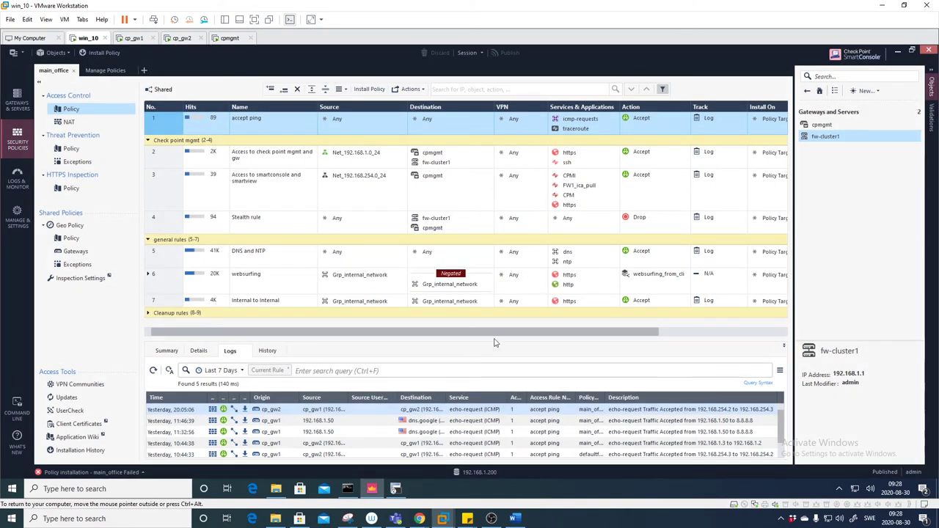
pyautogui.click(395, 488)
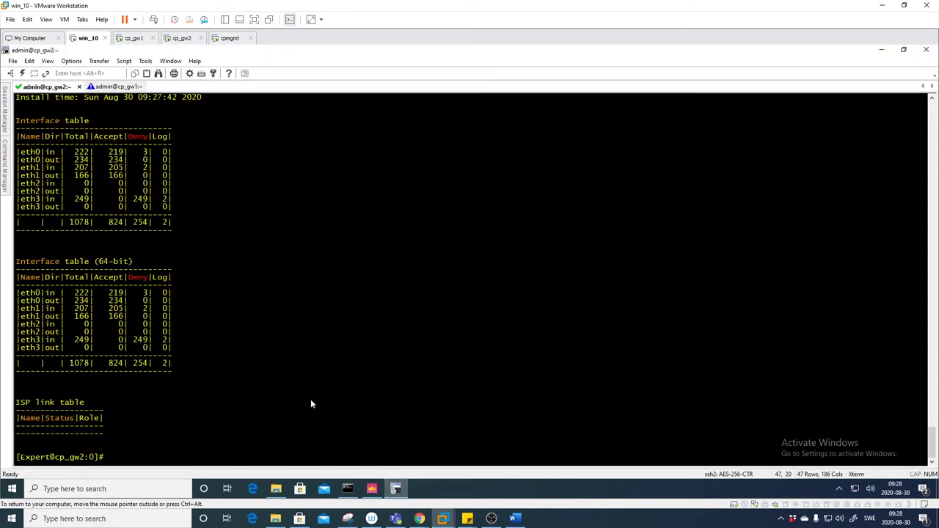
pyautogui.press('Up')
pyautogui.press('Return')
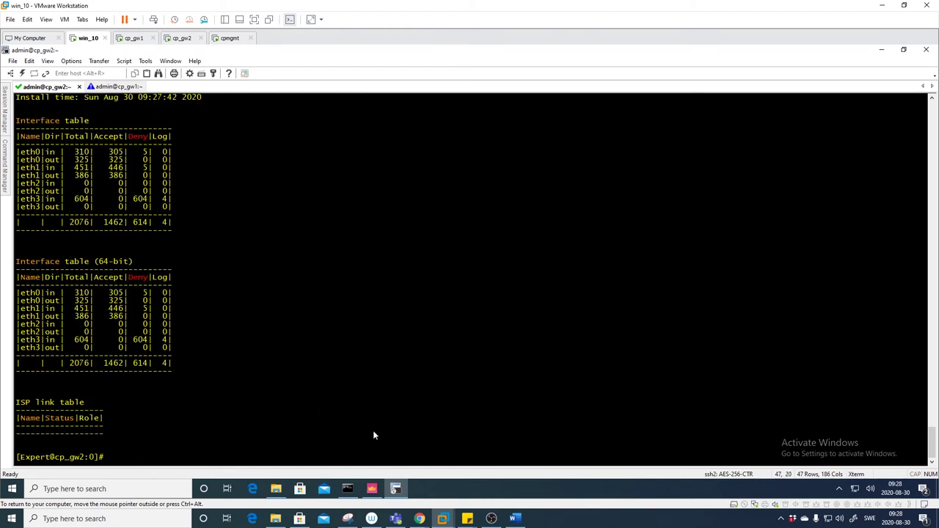
pyautogui.scroll(2, 322, 394)
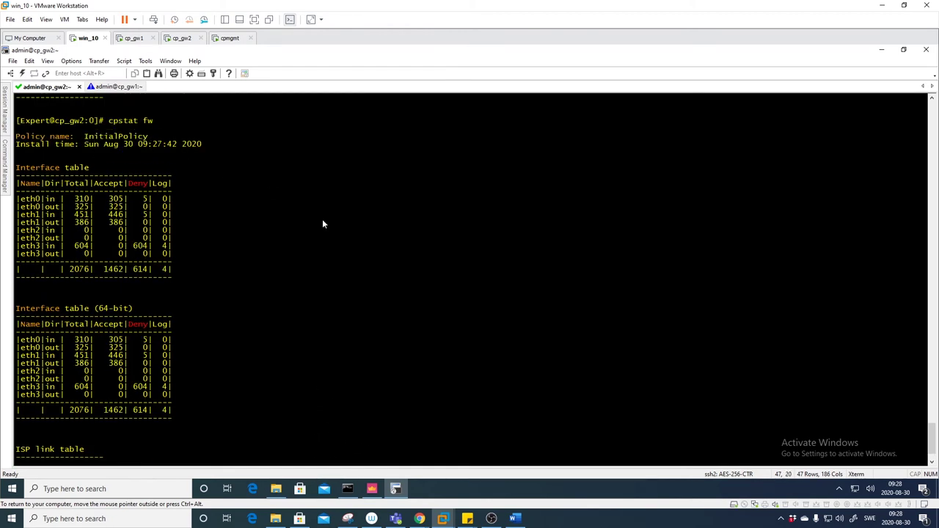
pyautogui.scroll(-2, 347, 266)
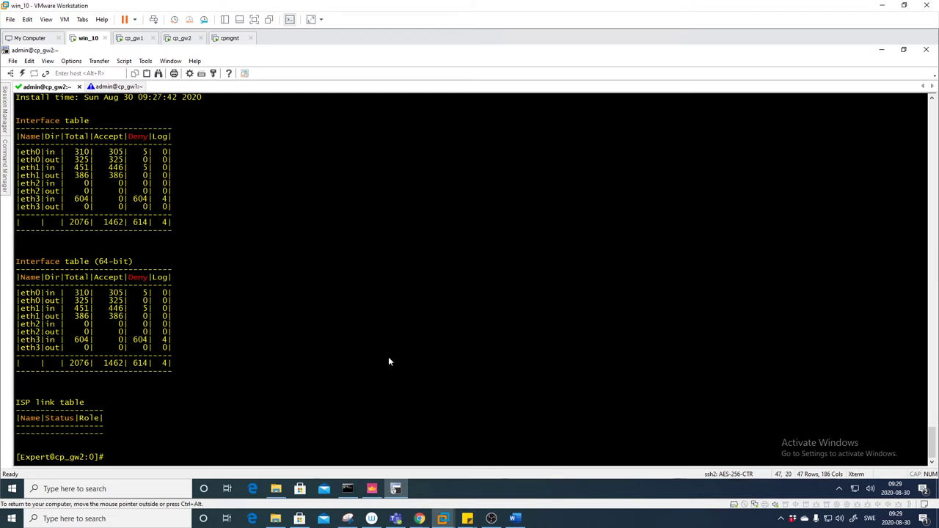
# Run cphaprob stat on cp_gw2, note the 'HA module not started' line, then begin installing main_office
pyautogui.write('cphaprob stat')
pyautogui.press('Return')
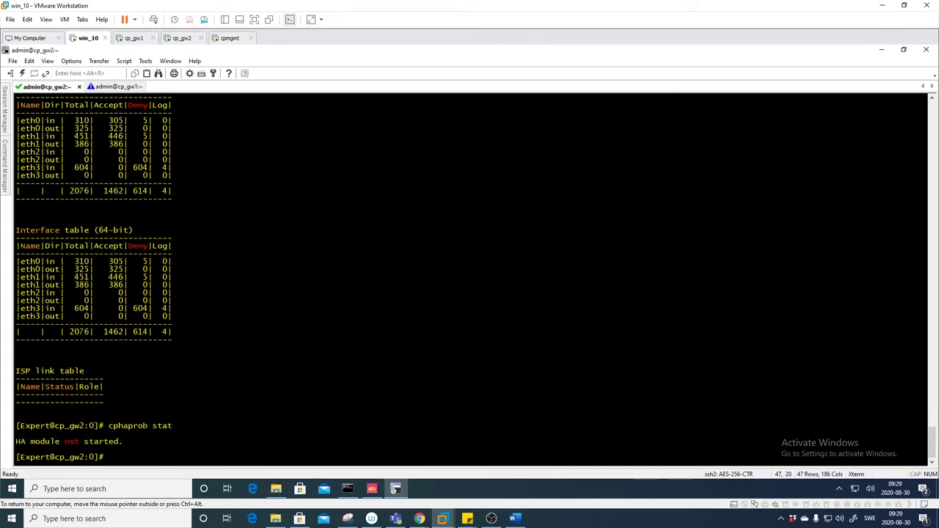
pyautogui.click(401, 495)
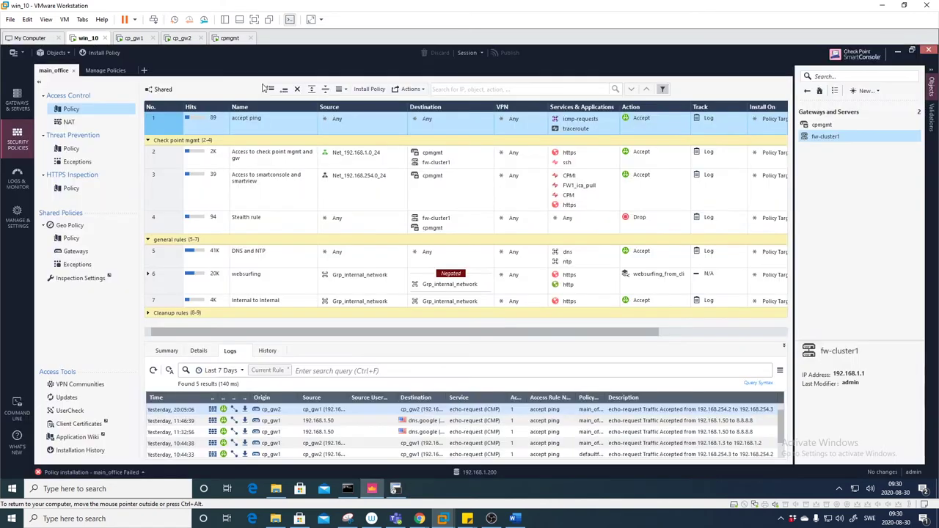
pyautogui.click(401, 495)
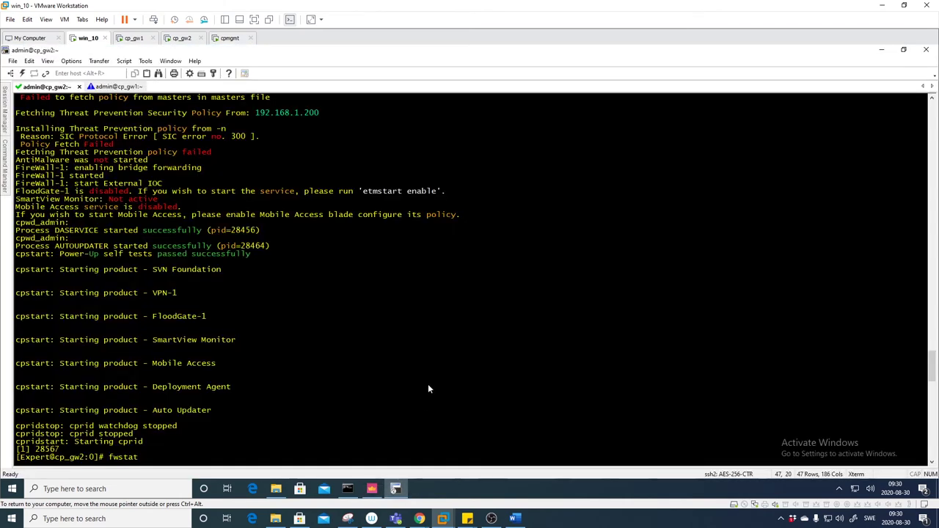
pyautogui.scroll(-15, 425, 402)
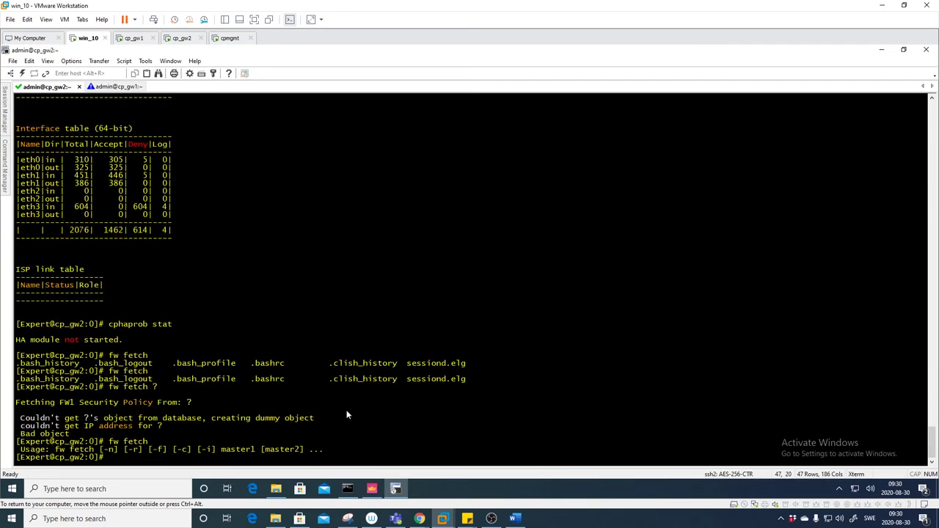
pyautogui.tripleClick(126, 338)
pyautogui.click(107, 331)
pyautogui.click(372, 489)
pyautogui.click(89, 54)
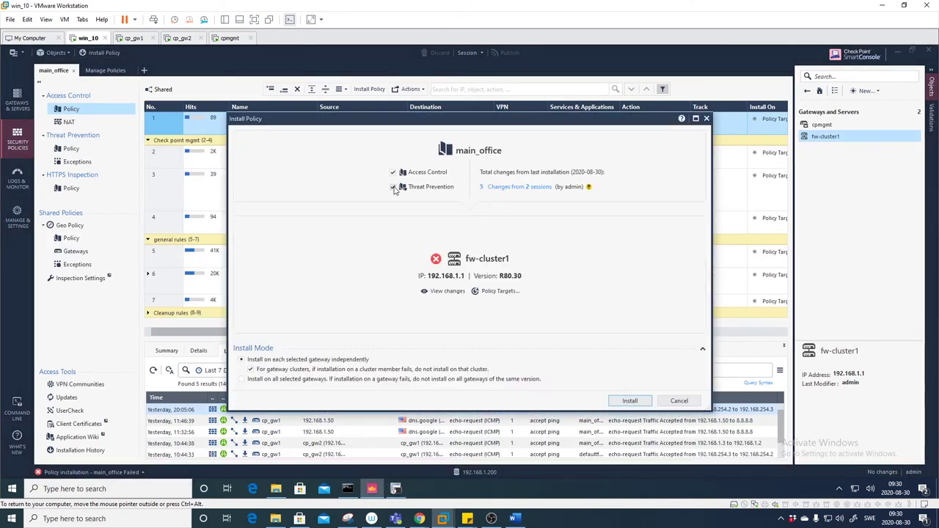
# Install main_office on fw-cluster1 without Threat Prevention, then launch a second installation
pyautogui.click(393, 187)
pyautogui.click(628, 401)
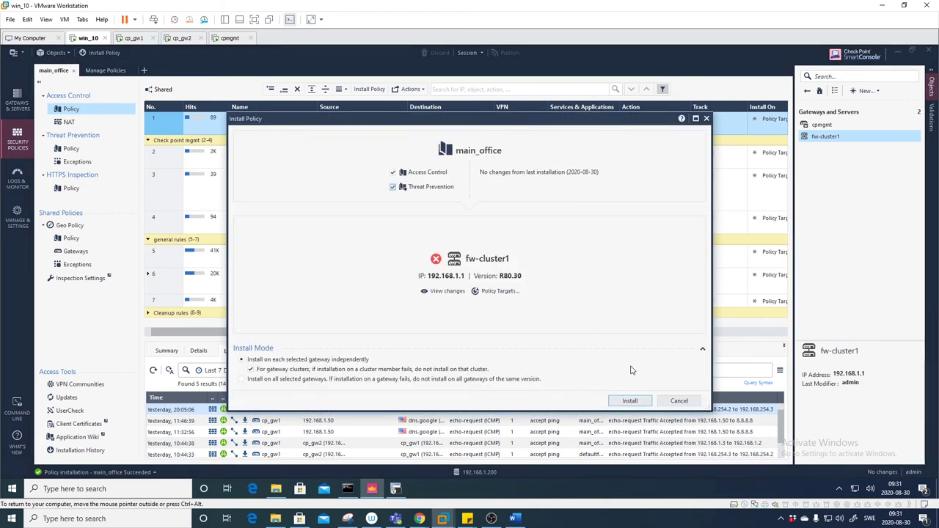
pyautogui.click(635, 406)
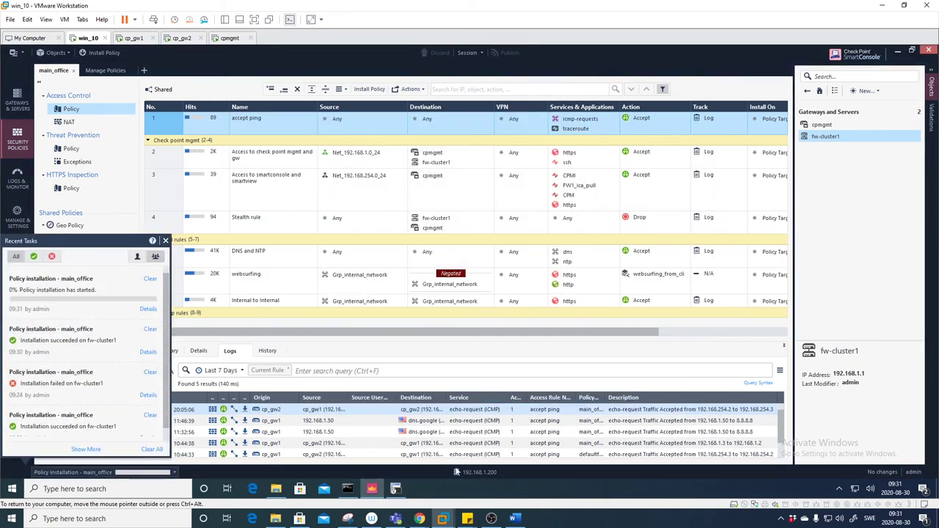
# Rerun cphaprob stat on cp_gw2, clear the screen, and run it again on a clean terminal
pyautogui.click(397, 491)
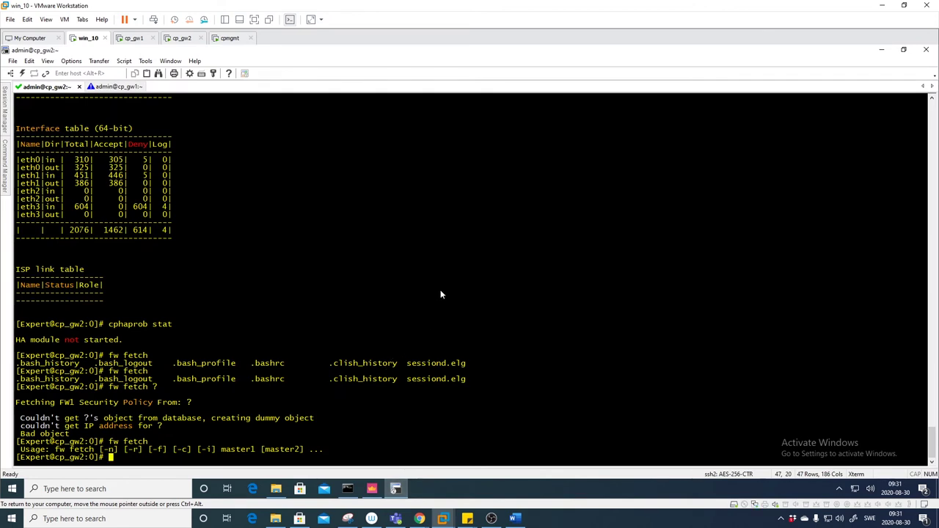
pyautogui.press('Up')
pyautogui.press('Up')
pyautogui.press('Up')
pyautogui.press('Up')
pyautogui.press('Up')
pyautogui.press('Return')
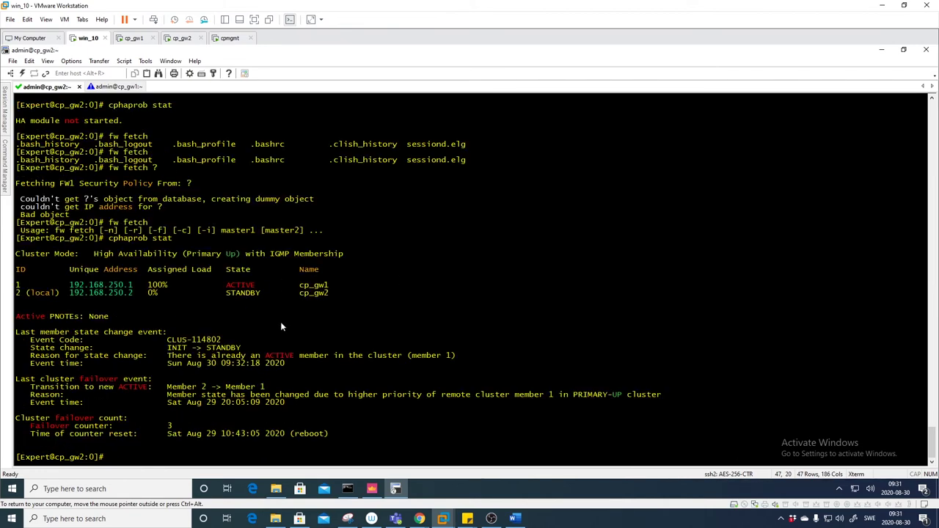
pyautogui.write('clear')
pyautogui.press('Return')
pyautogui.write('cphaprob stat')
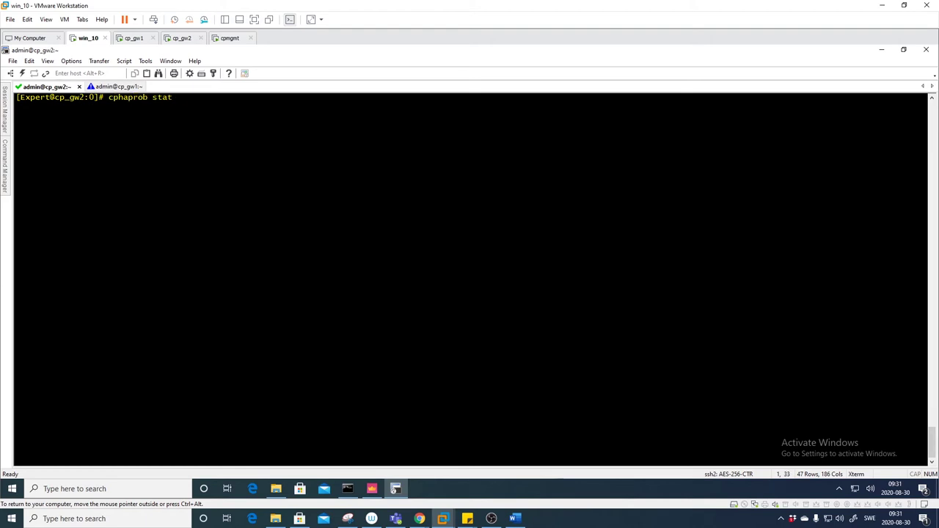
pyautogui.press('Return')
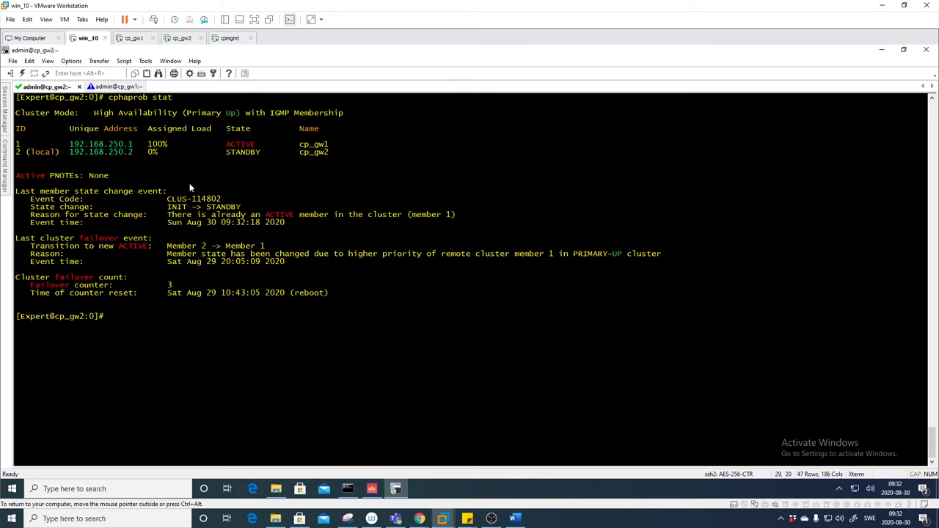
# Highlight STANDBY, the Active PNOTEs failover details and the Cluster Mode status output
pyautogui.moveTo(242, 209); pyautogui.dragTo(208, 210)
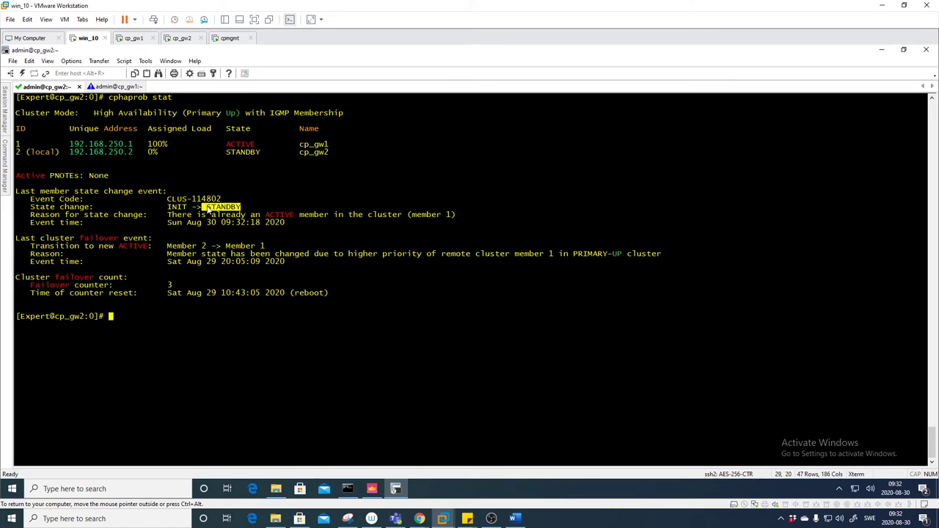
pyautogui.click(257, 204)
pyautogui.moveTo(18, 176); pyautogui.dragTo(409, 315)
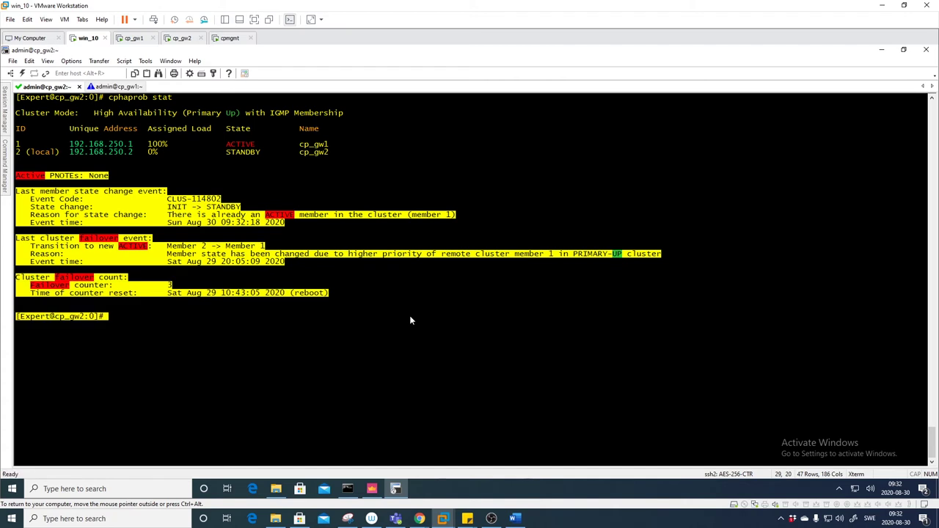
pyautogui.click(409, 316)
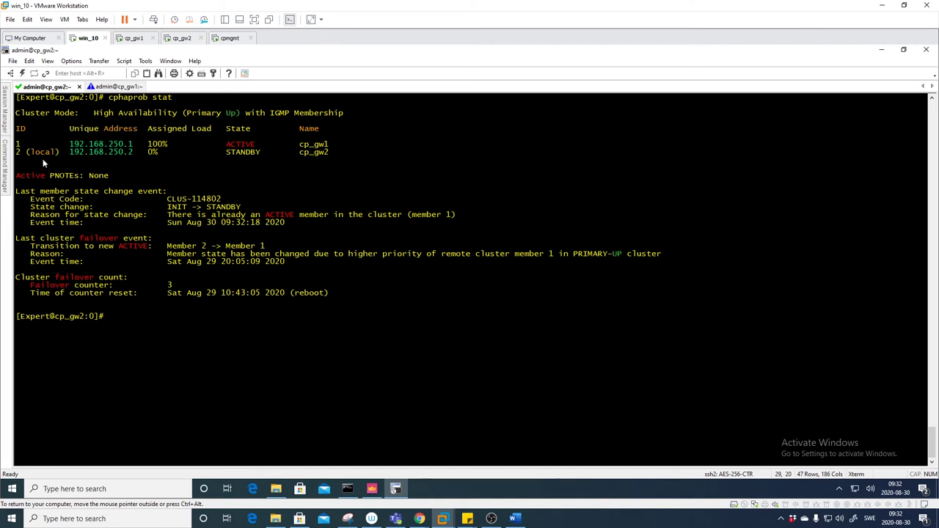
pyautogui.moveTo(16, 112); pyautogui.dragTo(397, 346)
pyautogui.click(401, 339)
# Show the last 10, then the last 20, lines of /var/log/messages on cp_gw2
pyautogui.write('tail -10 /var/log/mes')
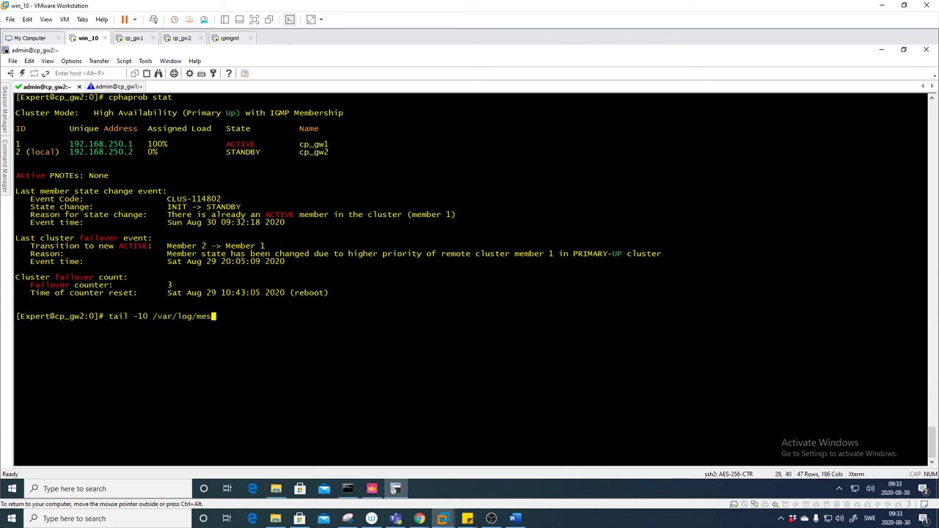
pyautogui.press('Tab')
pyautogui.press('Return')
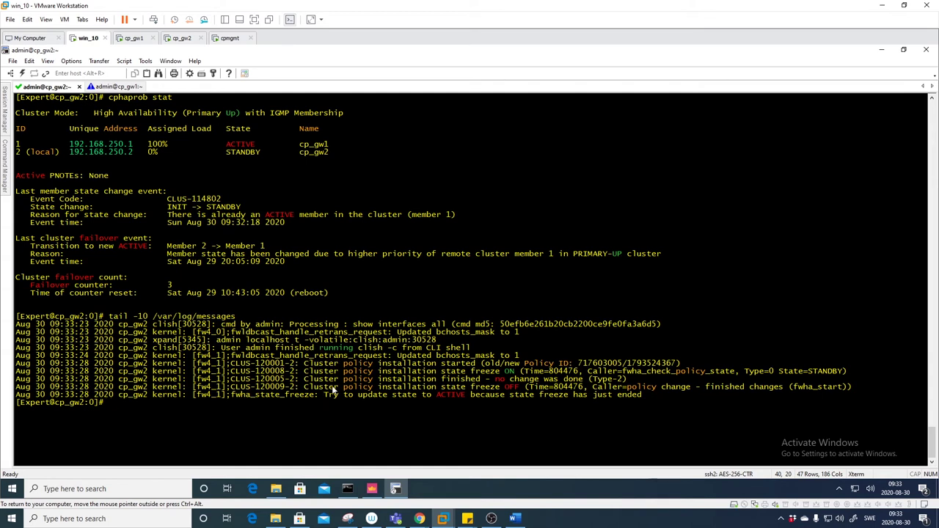
pyautogui.press('Up')
pyautogui.press('Left')
pyautogui.press('Left')
pyautogui.press('Left')
pyautogui.press('Left')
pyautogui.press('Left')
pyautogui.press('Left')
pyautogui.press('Left')
pyautogui.press('Left')
pyautogui.press('Left')
pyautogui.press('Left')
pyautogui.press('Left')
pyautogui.press('Left')
pyautogui.press('Left')
pyautogui.press('Left')
pyautogui.press('Left')
pyautogui.press('Left')
pyautogui.press('Left')
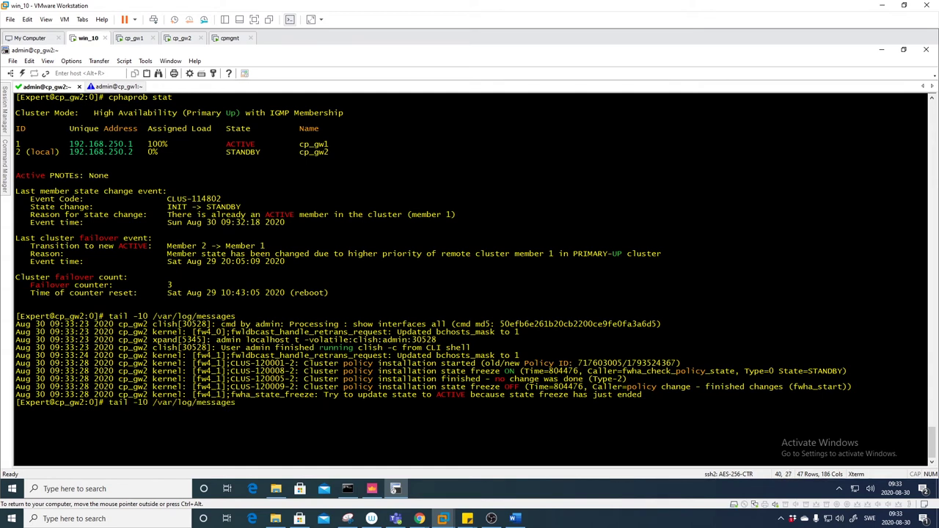
pyautogui.press('Left')
pyautogui.press('Left')
pyautogui.press('BackSpace')
pyautogui.write('2')
pyautogui.press('Return')
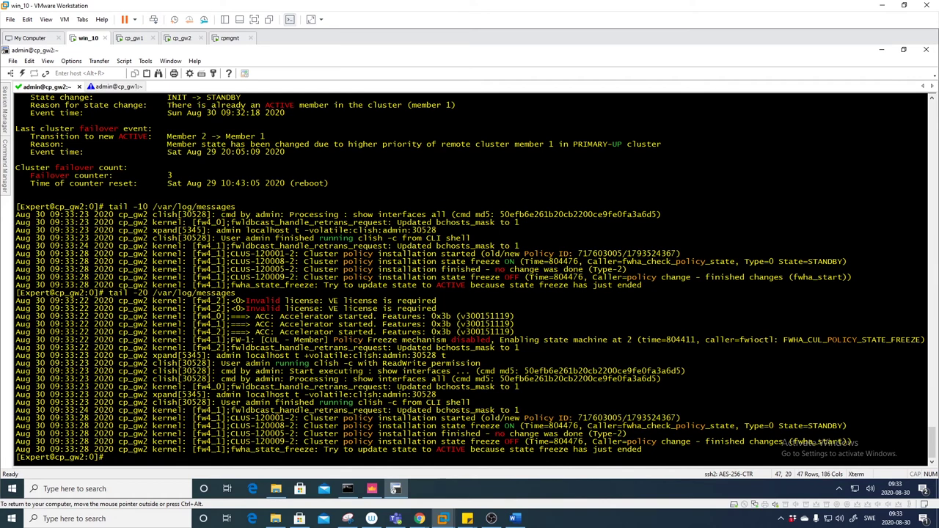
# Erase the recalled cphaprob command and switch to the Chrome SIC documentation window
pyautogui.press('Up')
pyautogui.press('Up')
pyautogui.press('BackSpace')
pyautogui.press('BackSpace')
pyautogui.press('BackSpace')
pyautogui.press('BackSpace')
pyautogui.press('BackSpace')
pyautogui.press('BackSpace')
pyautogui.press('BackSpace')
pyautogui.press('BackSpace')
pyautogui.press('BackSpace')
pyautogui.press('BackSpace')
pyautogui.press('BackSpace')
pyautogui.press('BackSpace')
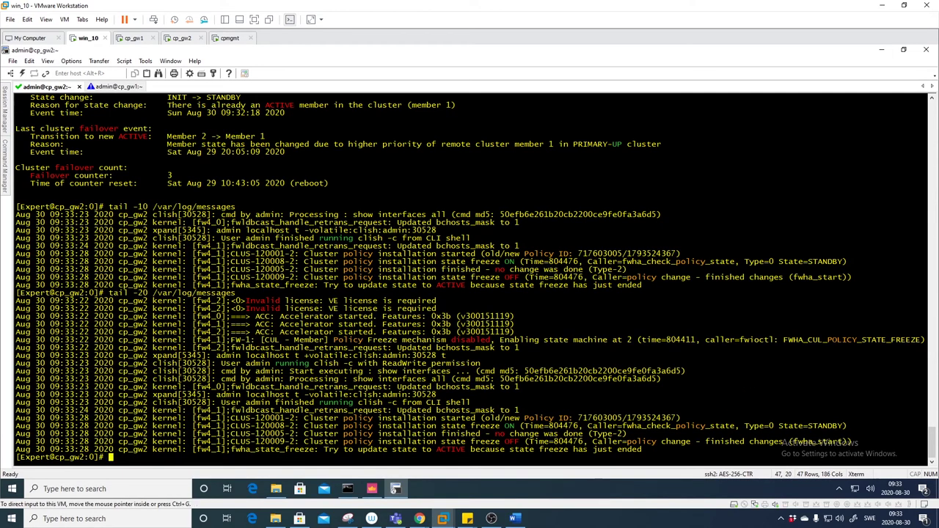
pyautogui.hotkey('alt', 'Tab')
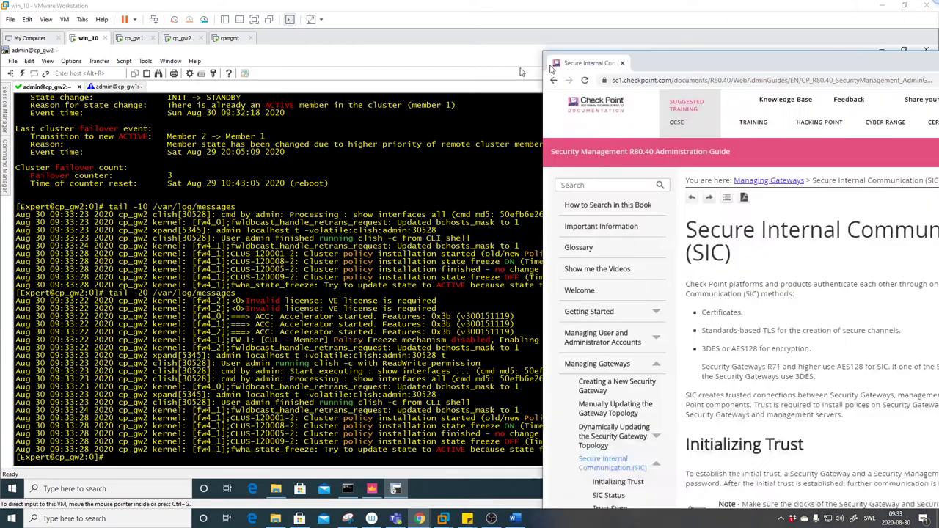
# Maximize the SIC guide and highlight 'Certificates' and 'AES128' in the SIC methods
pyautogui.moveTo(572, 65); pyautogui.dragTo(210, 65)
pyautogui.doubleClick(210, 65)
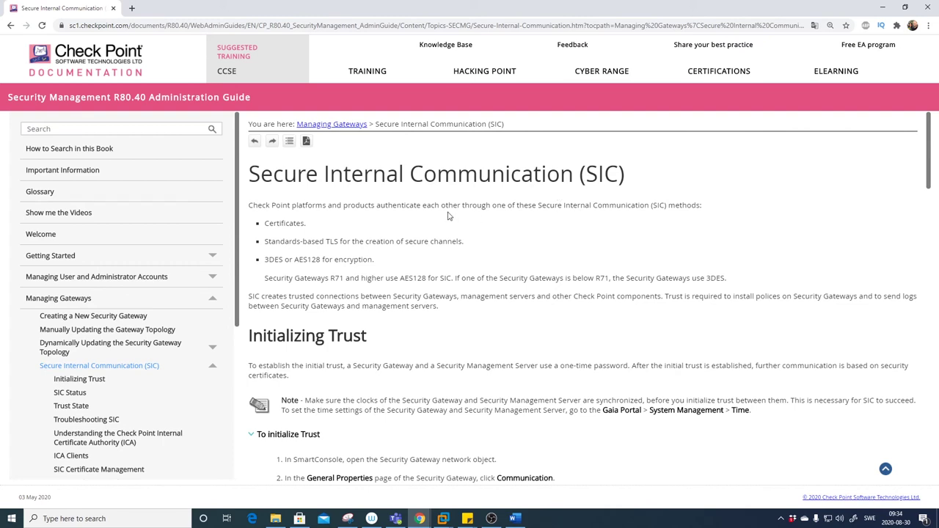
pyautogui.doubleClick(292, 224)
pyautogui.moveTo(322, 258); pyautogui.dragTo(294, 260)
# In Initializing Trust, highlight 'a one-time password' and the clock-synchronisation note
pyautogui.scroll(-3, 379, 274)
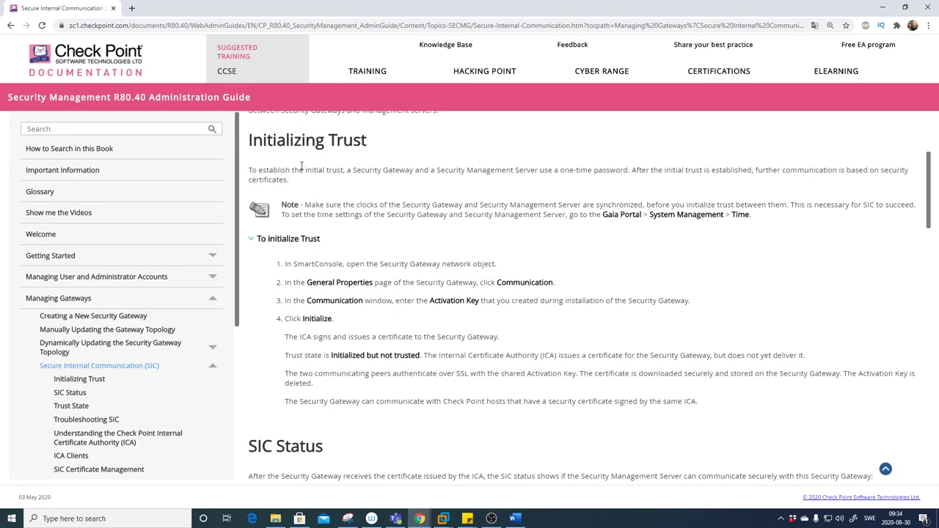
pyautogui.moveTo(552, 169); pyautogui.dragTo(628, 170)
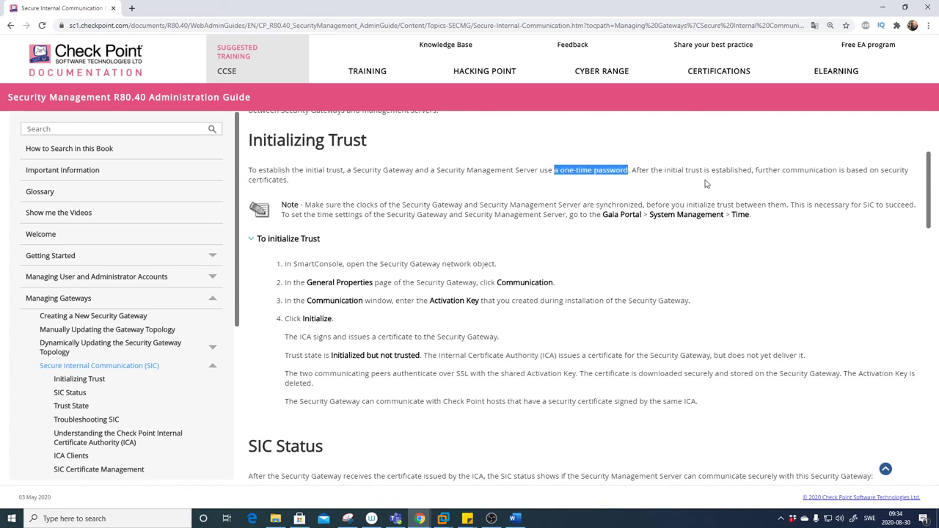
pyautogui.moveTo(291, 185); pyautogui.dragTo(758, 218)
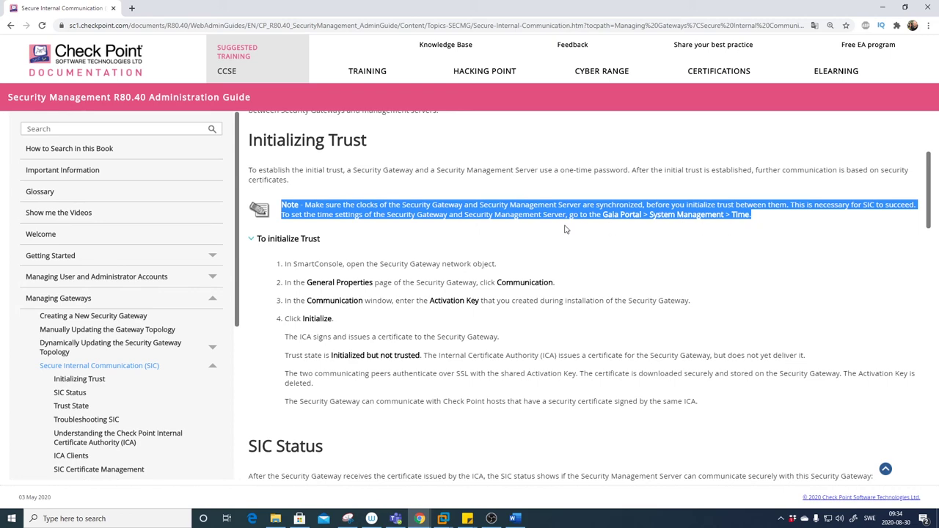
# Highlight the Communicating, Unknown and Not Communicating definitions in the SIC Status section
pyautogui.scroll(-3, 285, 247)
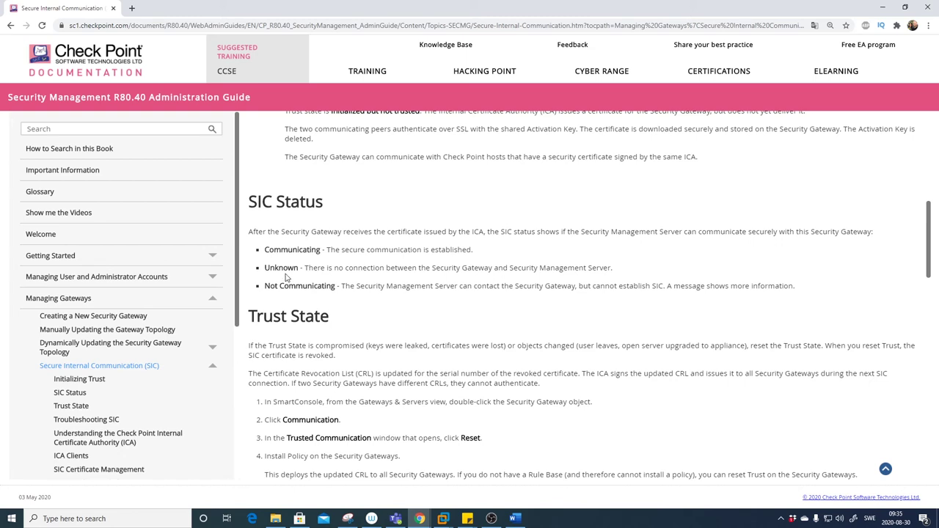
pyautogui.doubleClick(289, 250)
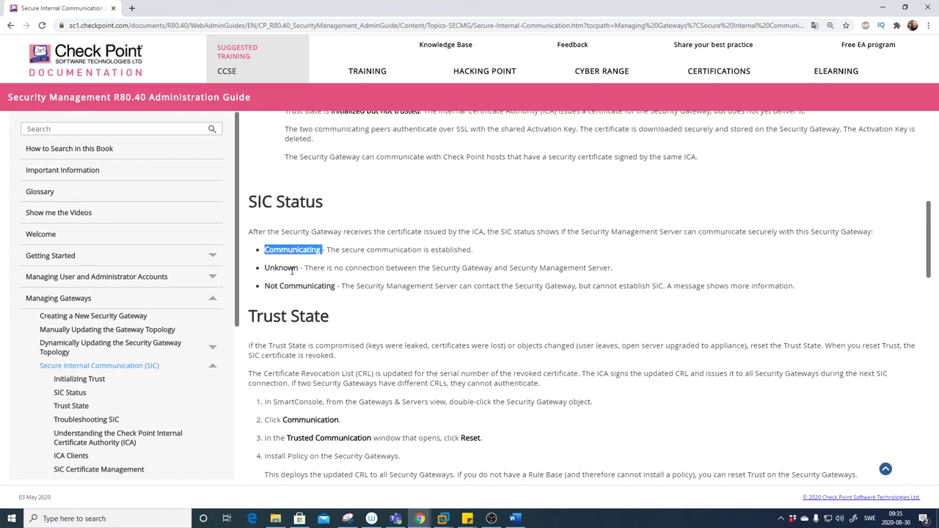
pyautogui.doubleClick(277, 267)
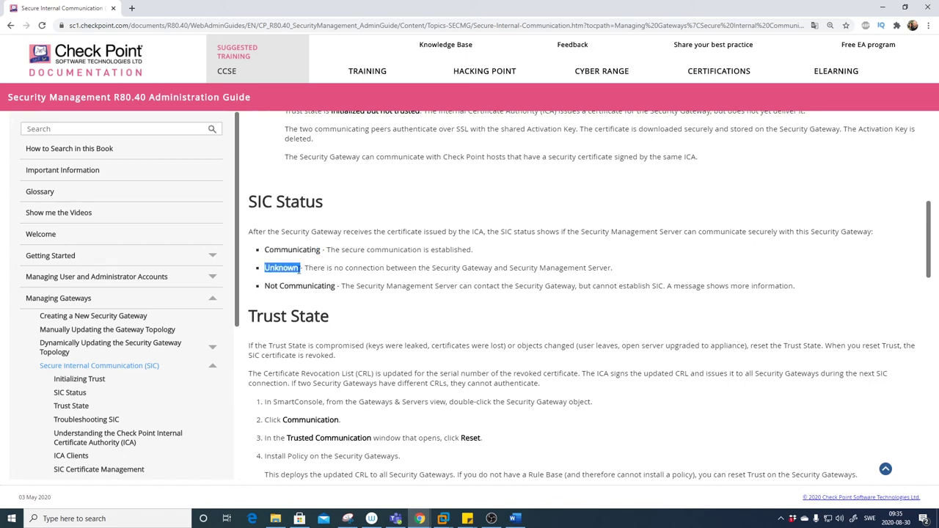
pyautogui.moveTo(308, 268); pyautogui.dragTo(630, 269)
pyautogui.click(631, 269)
pyautogui.moveTo(265, 287); pyautogui.dragTo(666, 286)
pyautogui.click(654, 308)
pyautogui.doubleClick(298, 263)
pyautogui.doubleClick(300, 253)
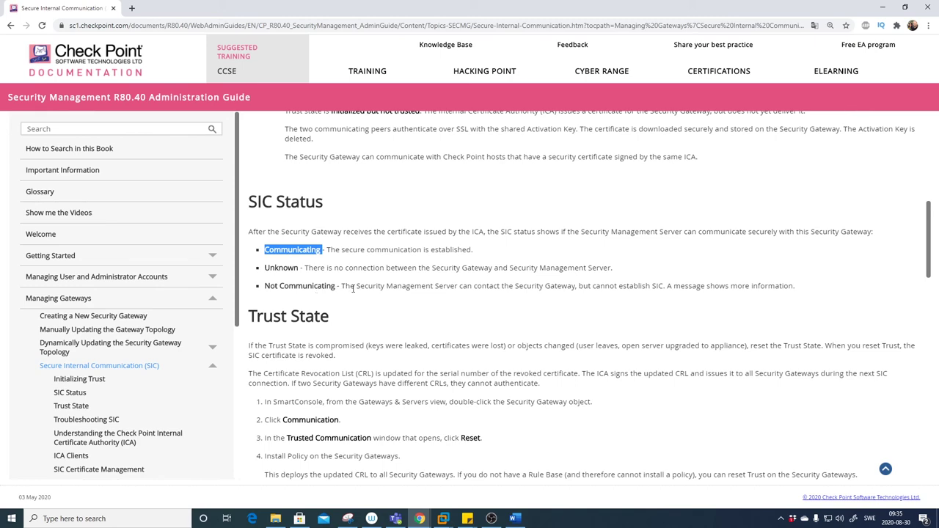
# Highlight 'Reset' in Trust State step 3, then scroll down to Troubleshooting SIC
pyautogui.scroll(-1, 353, 289)
pyautogui.scroll(-1, 353, 289)
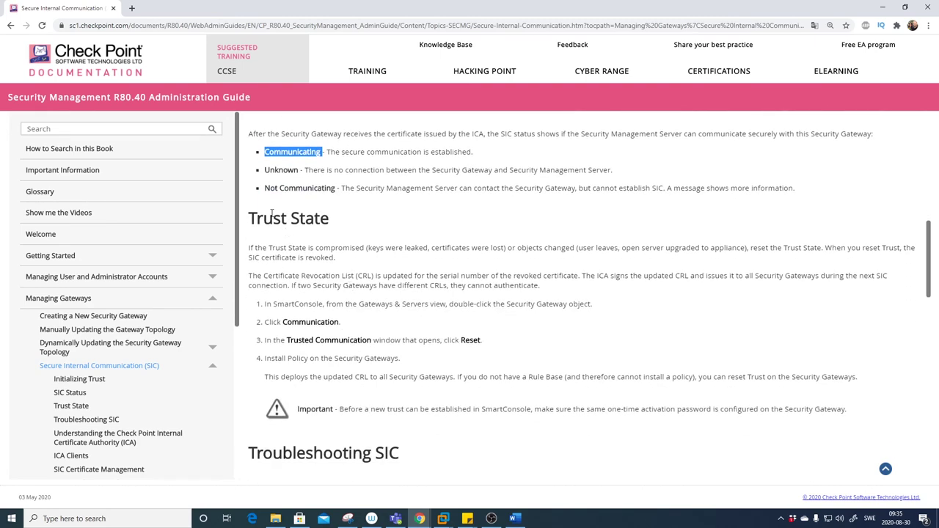
pyautogui.doubleClick(473, 340)
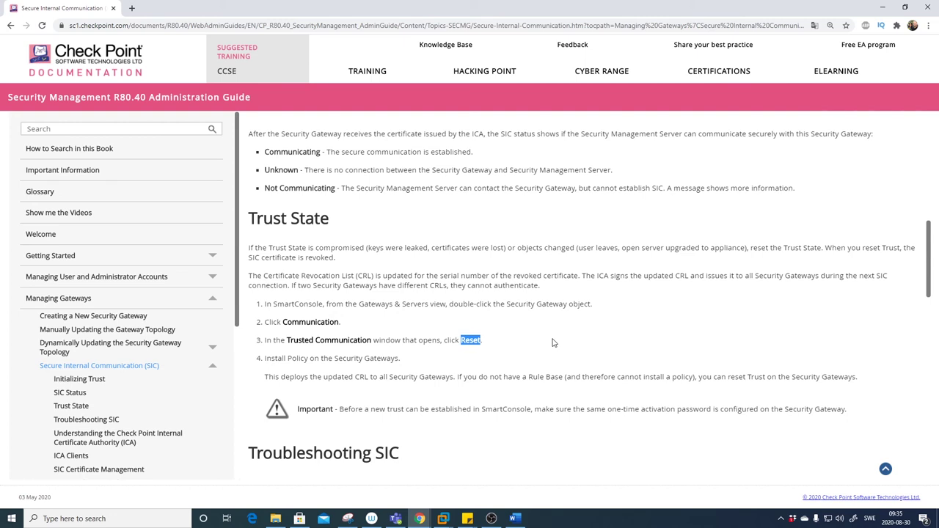
pyautogui.click(553, 342)
pyautogui.scroll(-4, 551, 341)
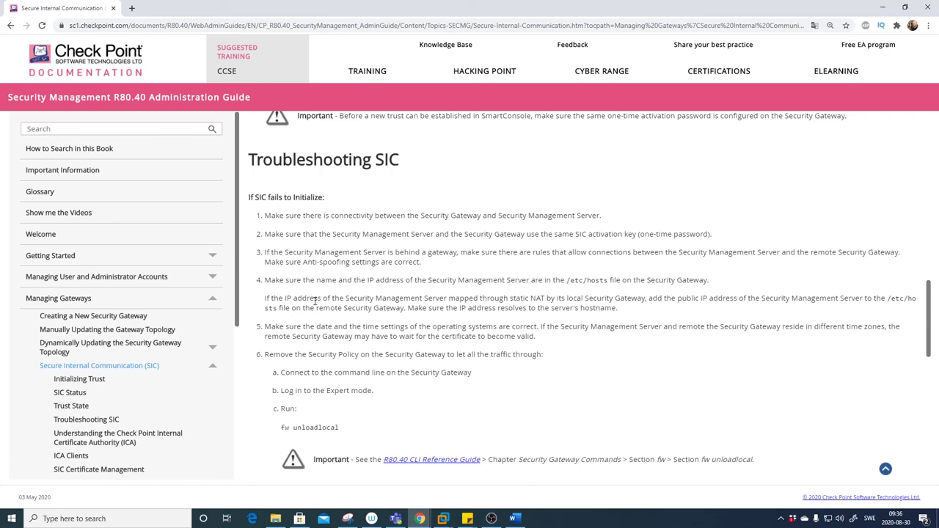
# Highlight the fw unloadlocal command in step 6, then scroll down to the ICA section
pyautogui.scroll(-3, 314, 301)
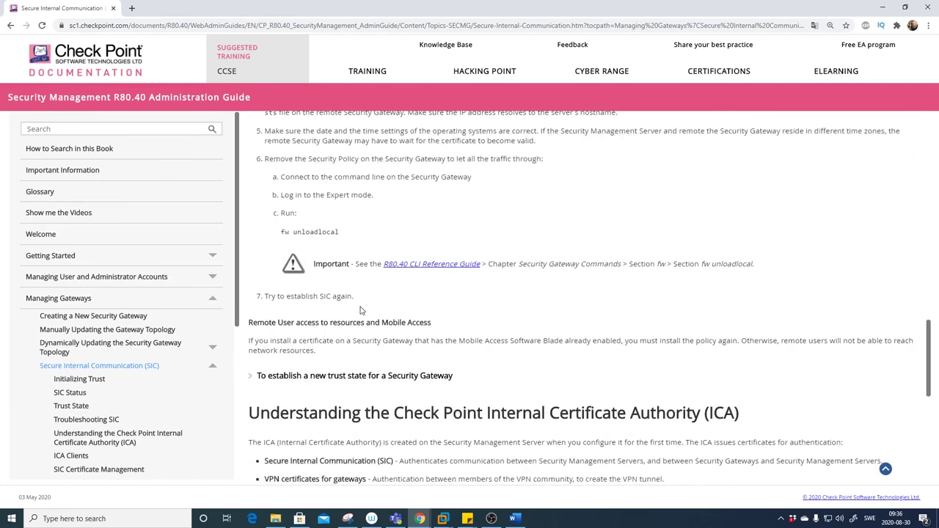
pyautogui.scroll(1, 348, 243)
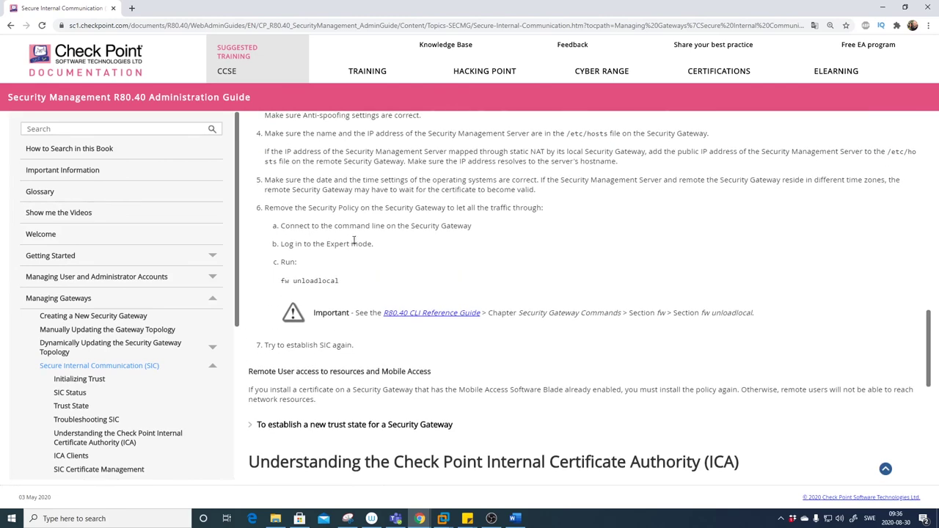
pyautogui.moveTo(344, 282); pyautogui.dragTo(280, 281)
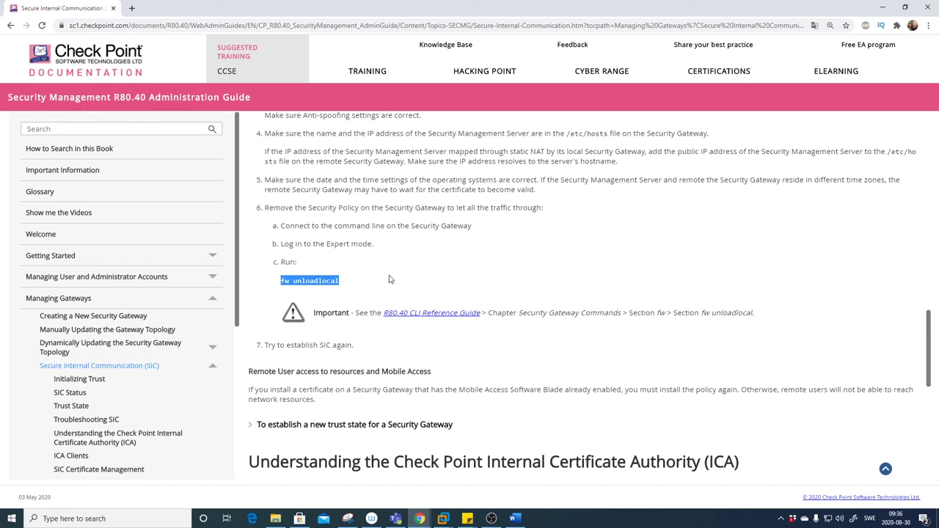
pyautogui.scroll(-4, 390, 278)
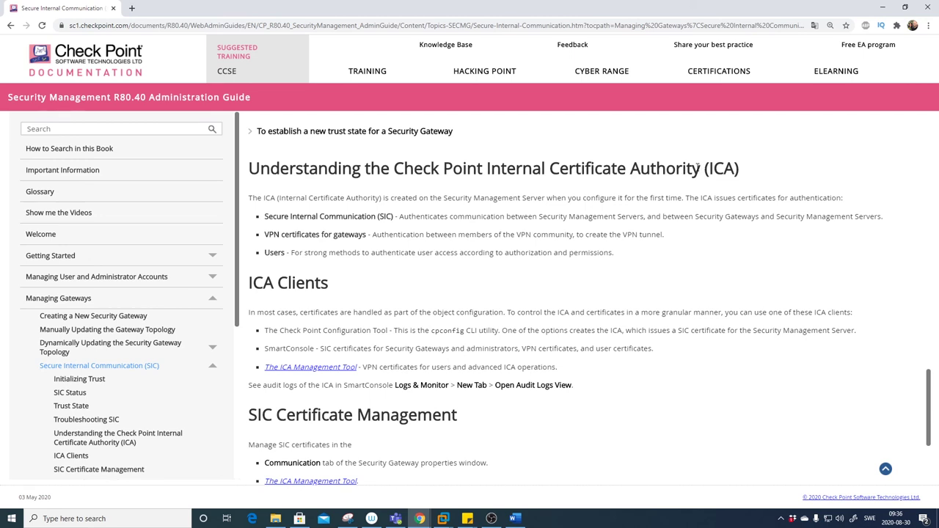
# Highlight the 5 years default validity in the SIC Certificate Management attributes table
pyautogui.moveTo(702, 168); pyautogui.dragTo(559, 165)
pyautogui.click(541, 238)
pyautogui.scroll(-3, 366, 266)
pyautogui.scroll(-1, 370, 261)
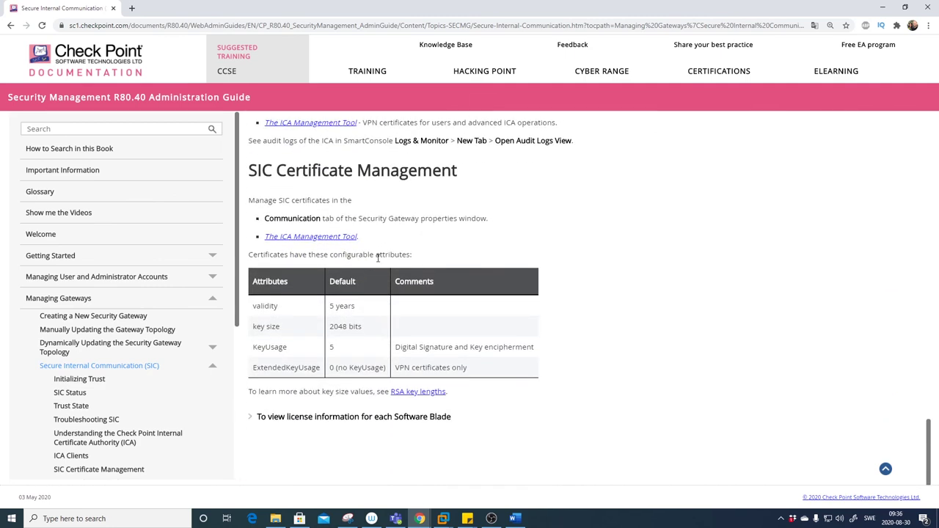
pyautogui.moveTo(360, 306); pyautogui.dragTo(326, 311)
# Scroll through the accepted solution, highlighting the SIC port list and port 18210
pyautogui.click(540, 229)
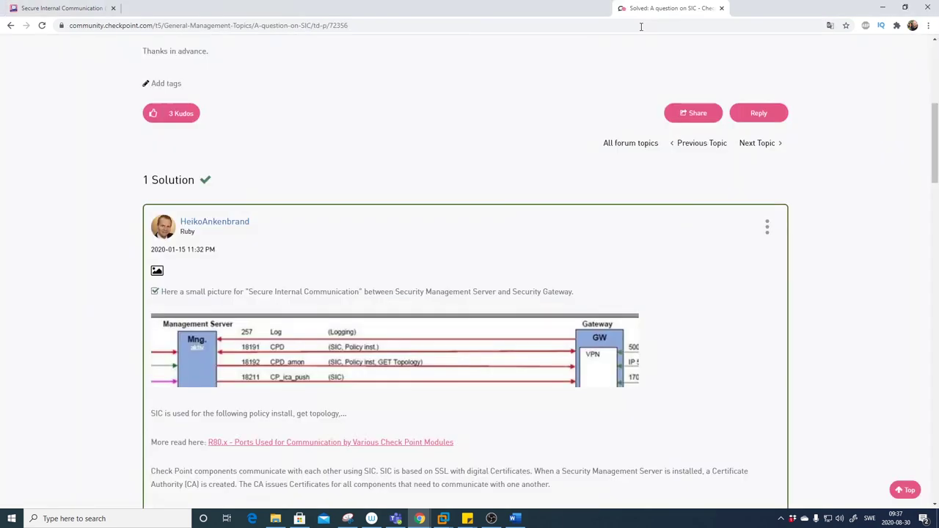
pyautogui.scroll(-2, 649, 209)
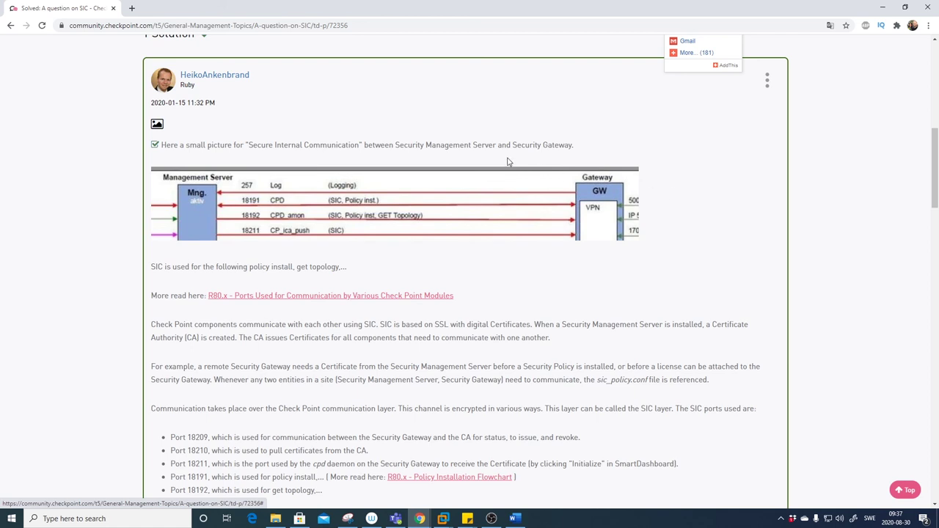
pyautogui.scroll(-2, 508, 161)
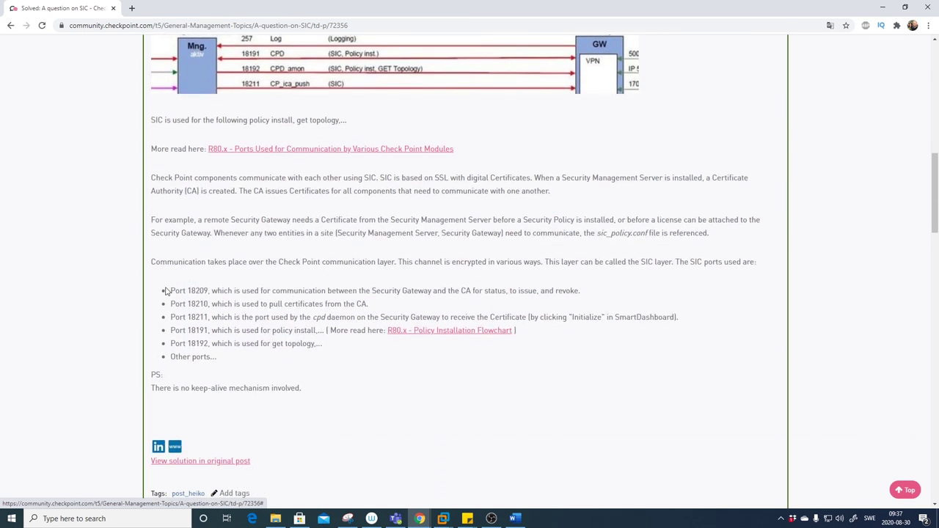
pyautogui.moveTo(166, 291); pyautogui.dragTo(234, 362)
pyautogui.click(235, 361)
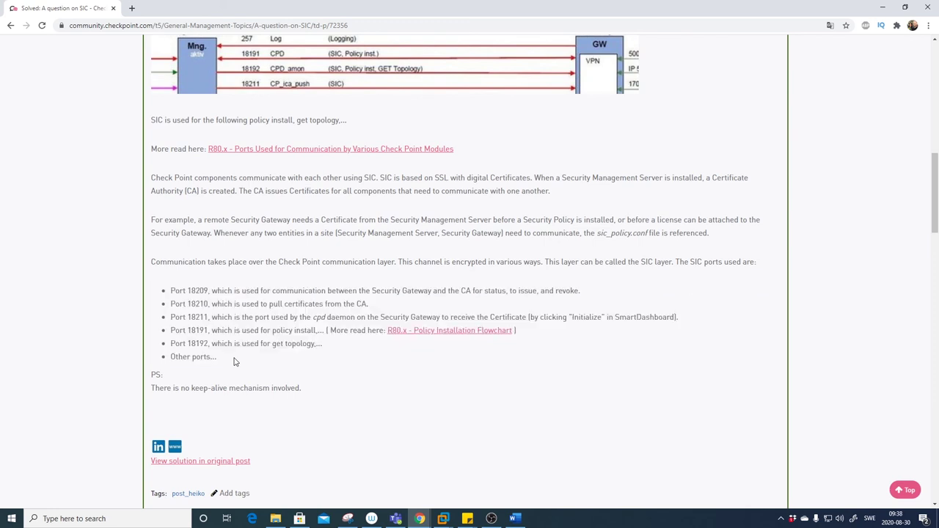
pyautogui.doubleClick(198, 304)
# Highlight the note that SIC involves no keep-alive mechanism
pyautogui.scroll(1, 348, 382)
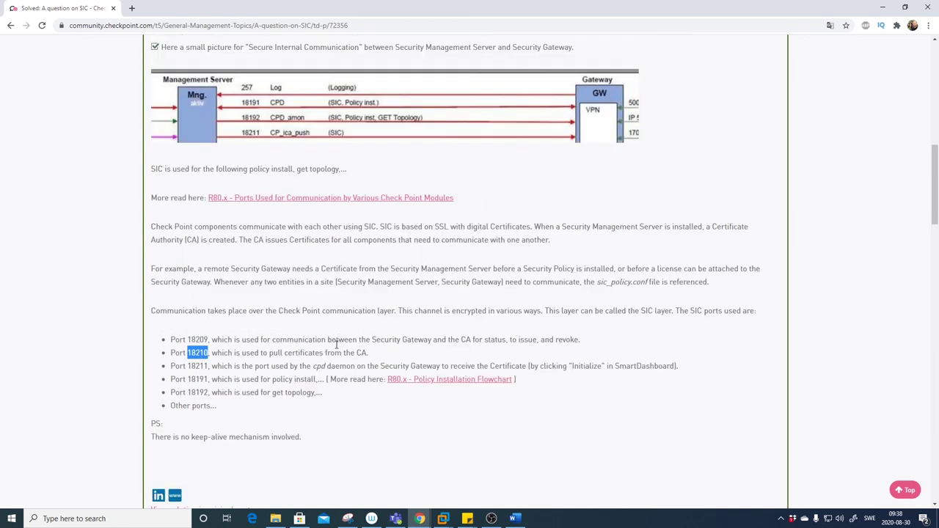
pyautogui.moveTo(308, 440); pyautogui.dragTo(152, 438)
pyautogui.scroll(2, 682, 314)
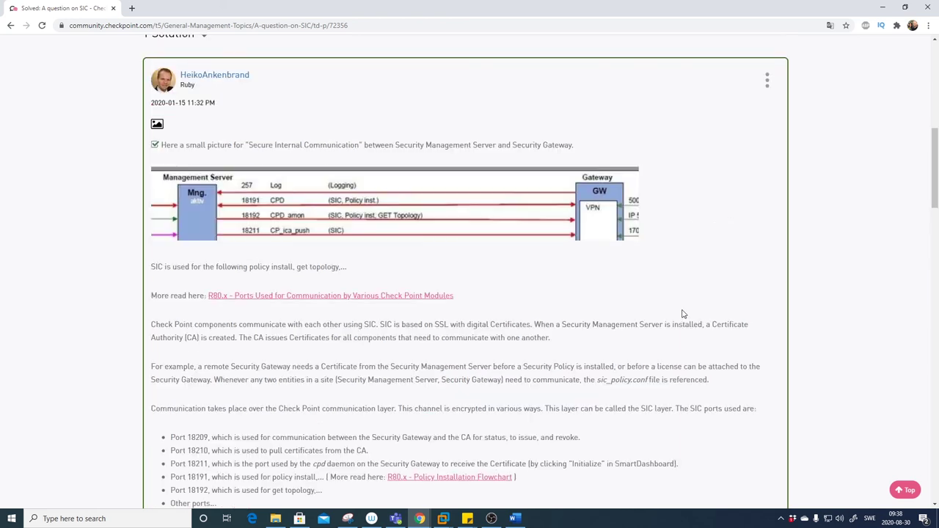